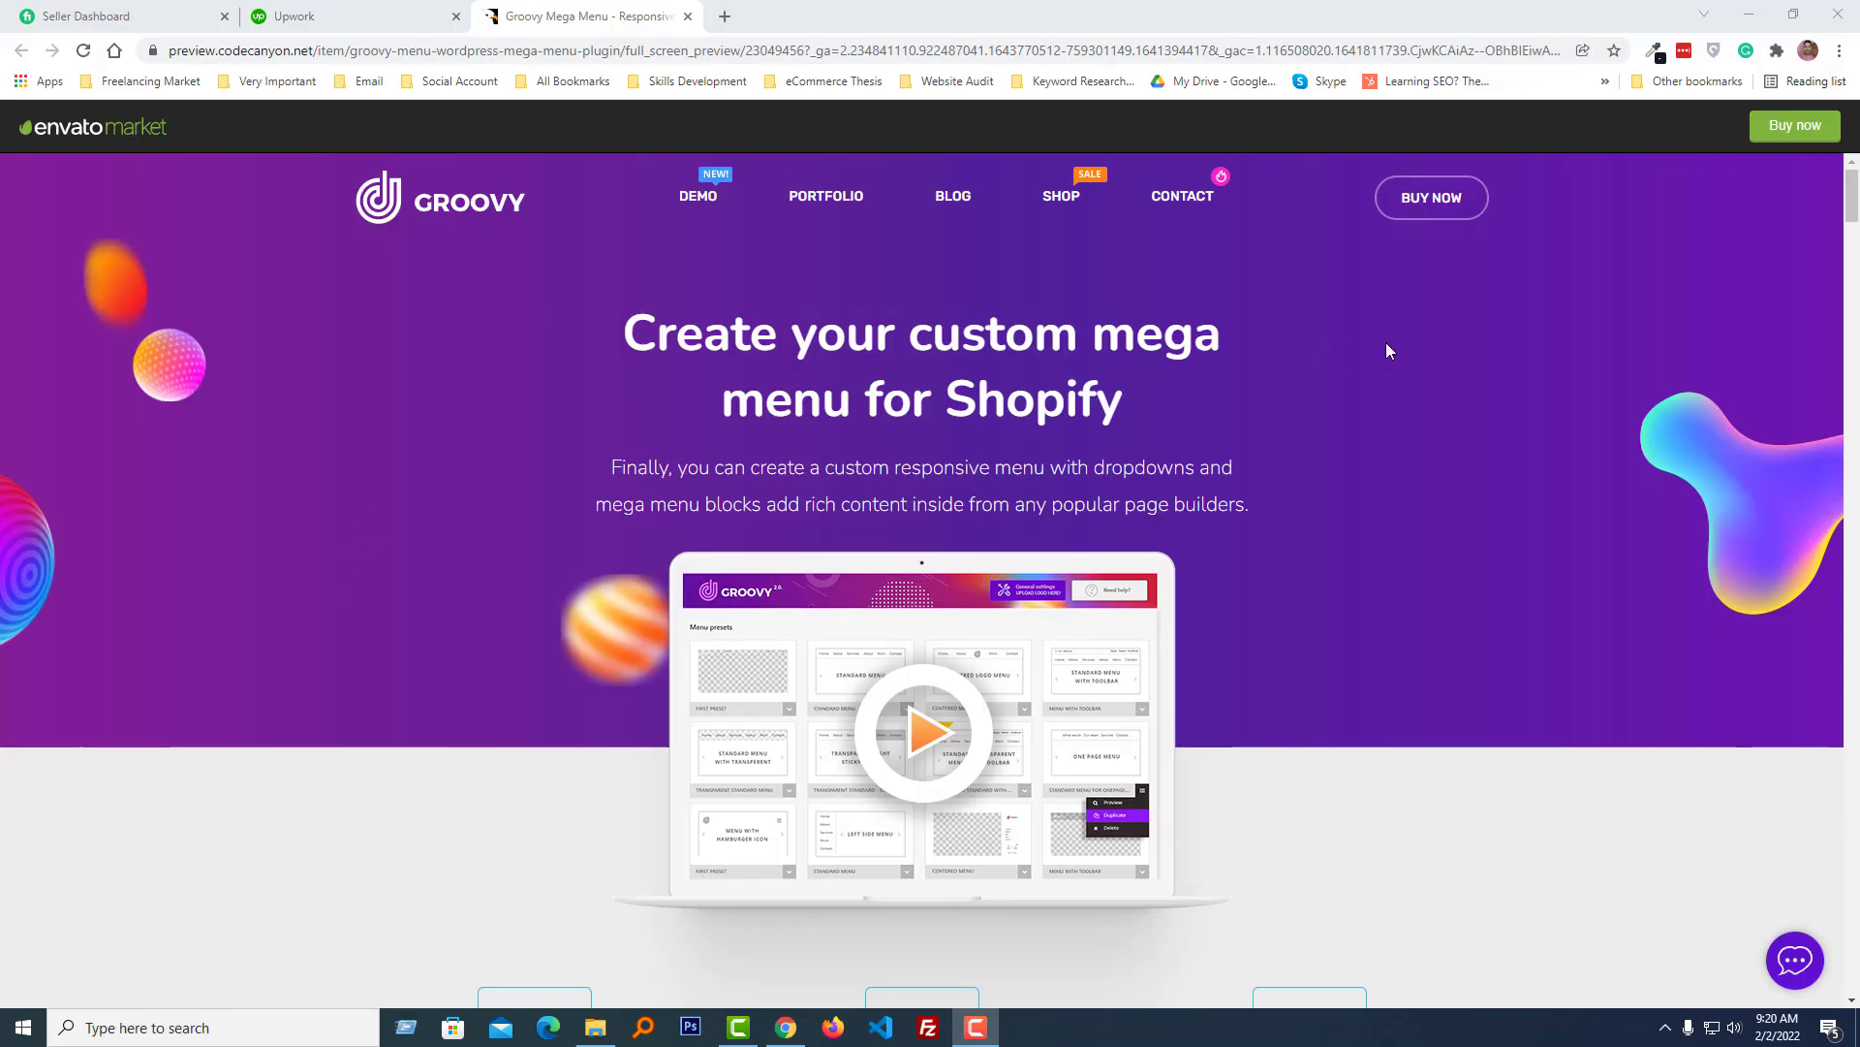
- Preview the Groovy demo site's Demo and Blog dropdown mega menus
mouse_move(712, 201)
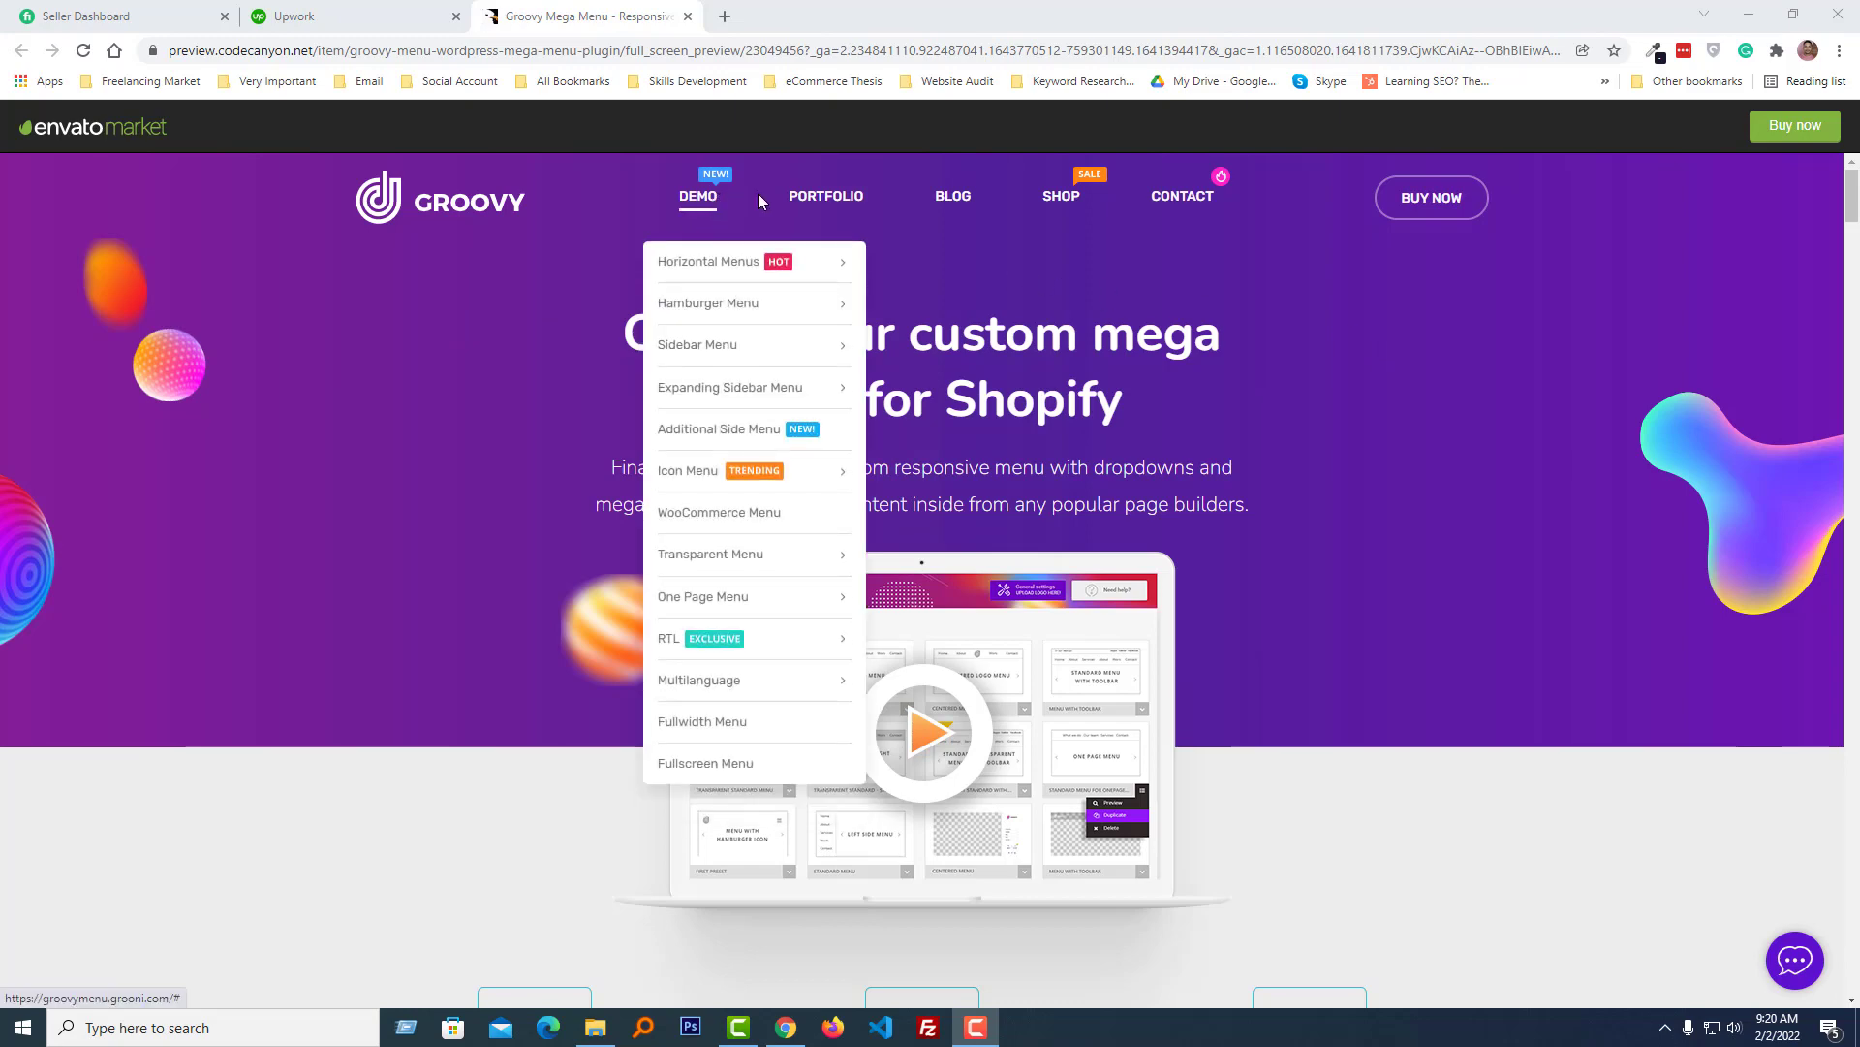
mouse_move(812, 202)
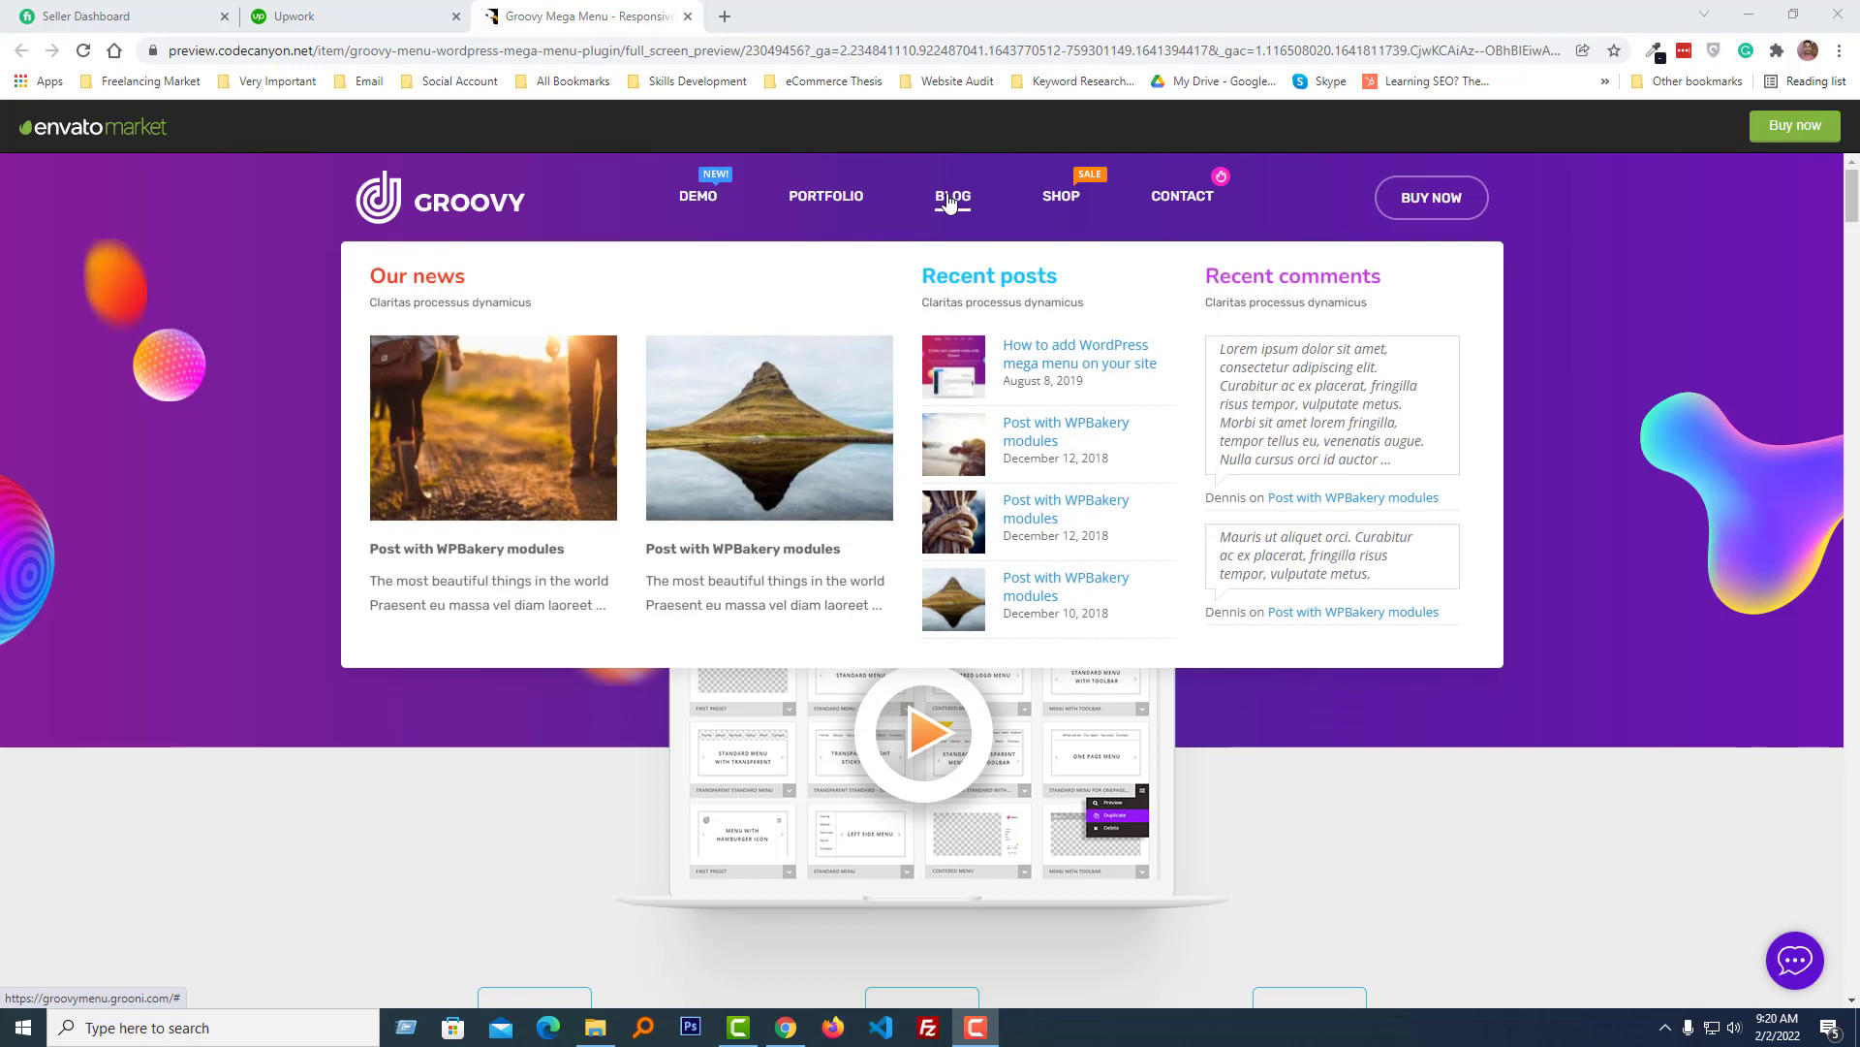
mouse_move(1071, 201)
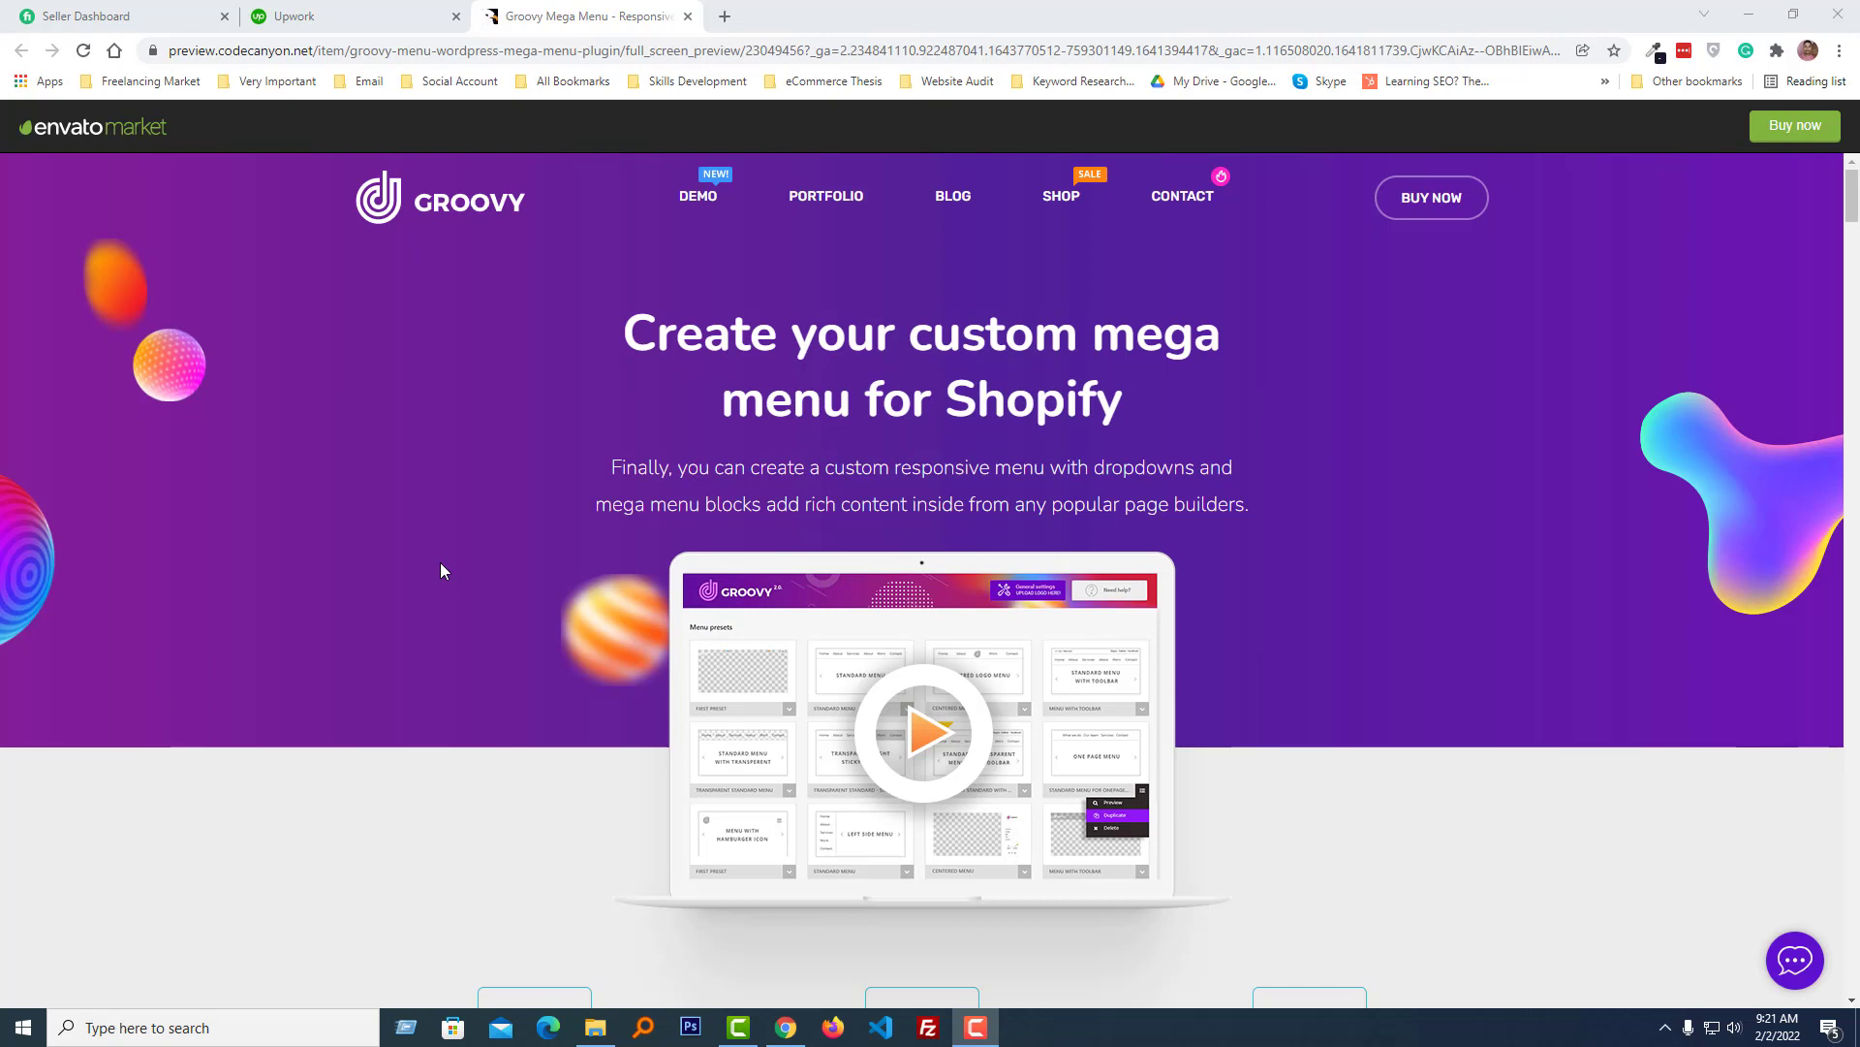
- Open partners.shopify.com in a new tab and log in with the saved Shopify account
left_click(727, 14)
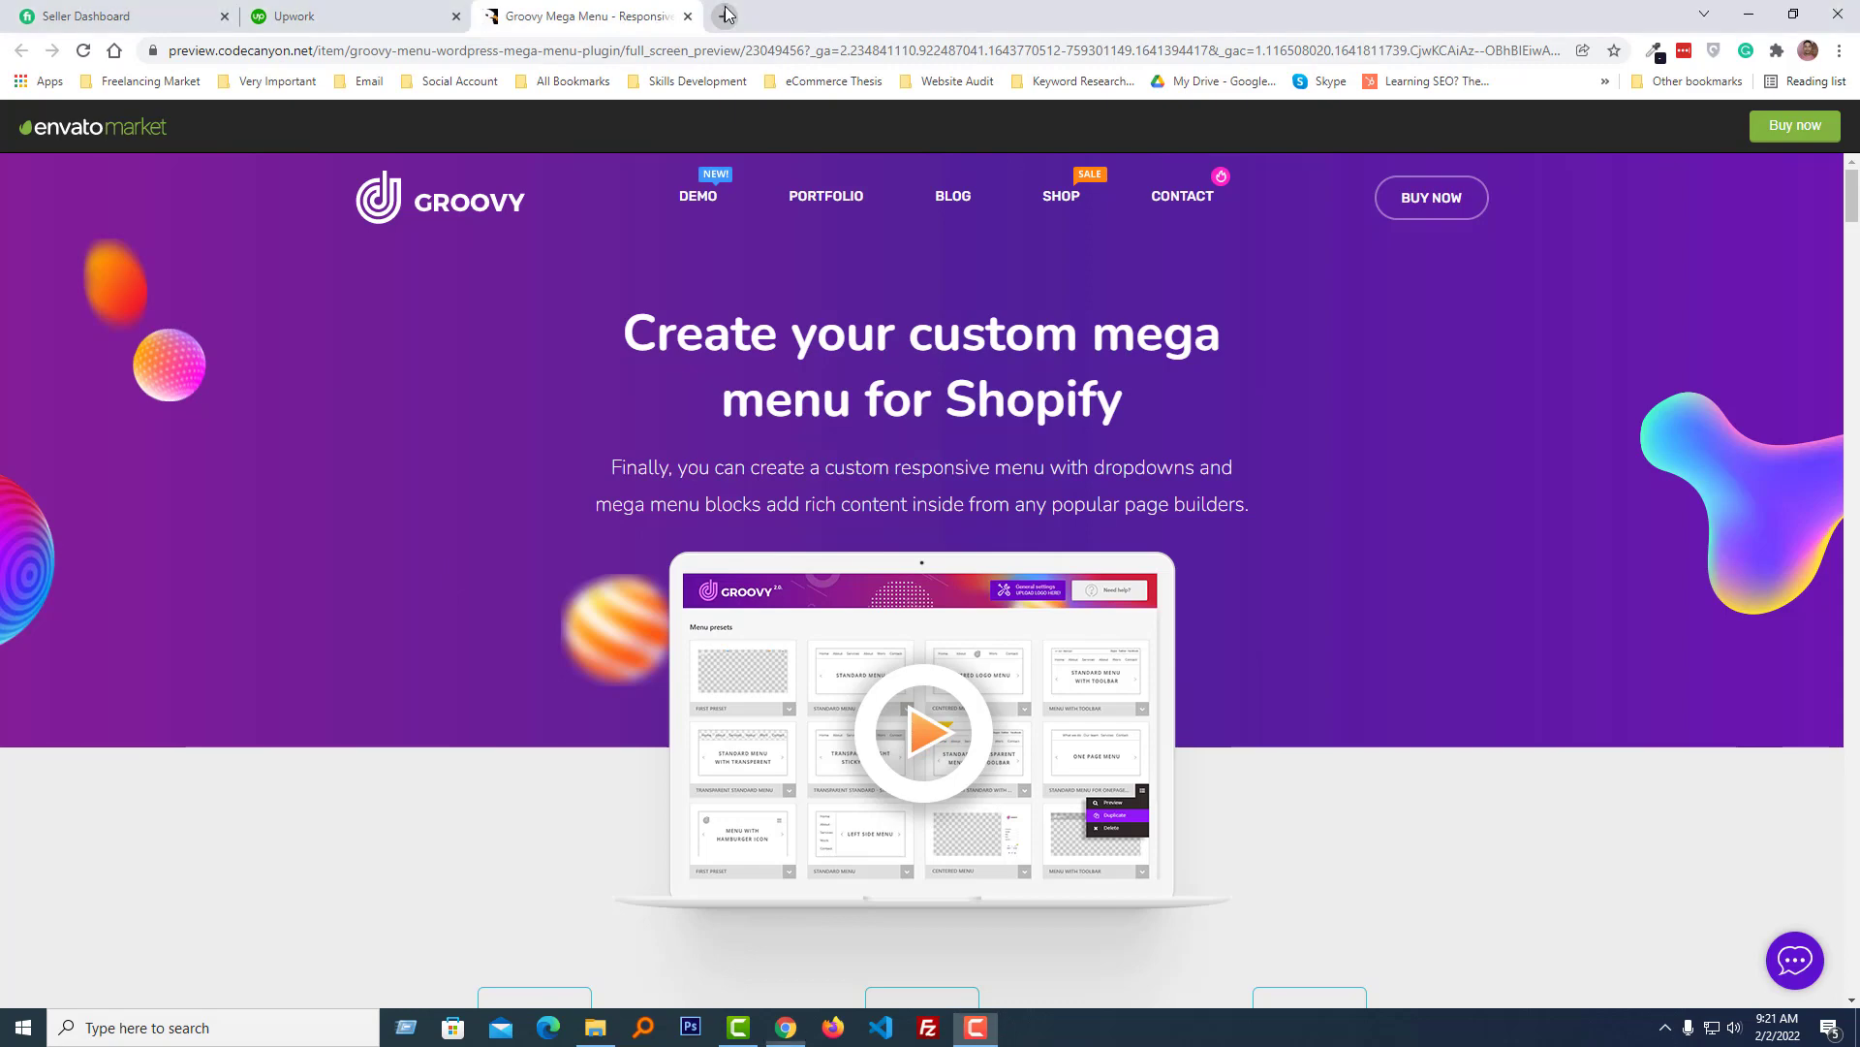
type("partners.shopify.com")
key("Return")
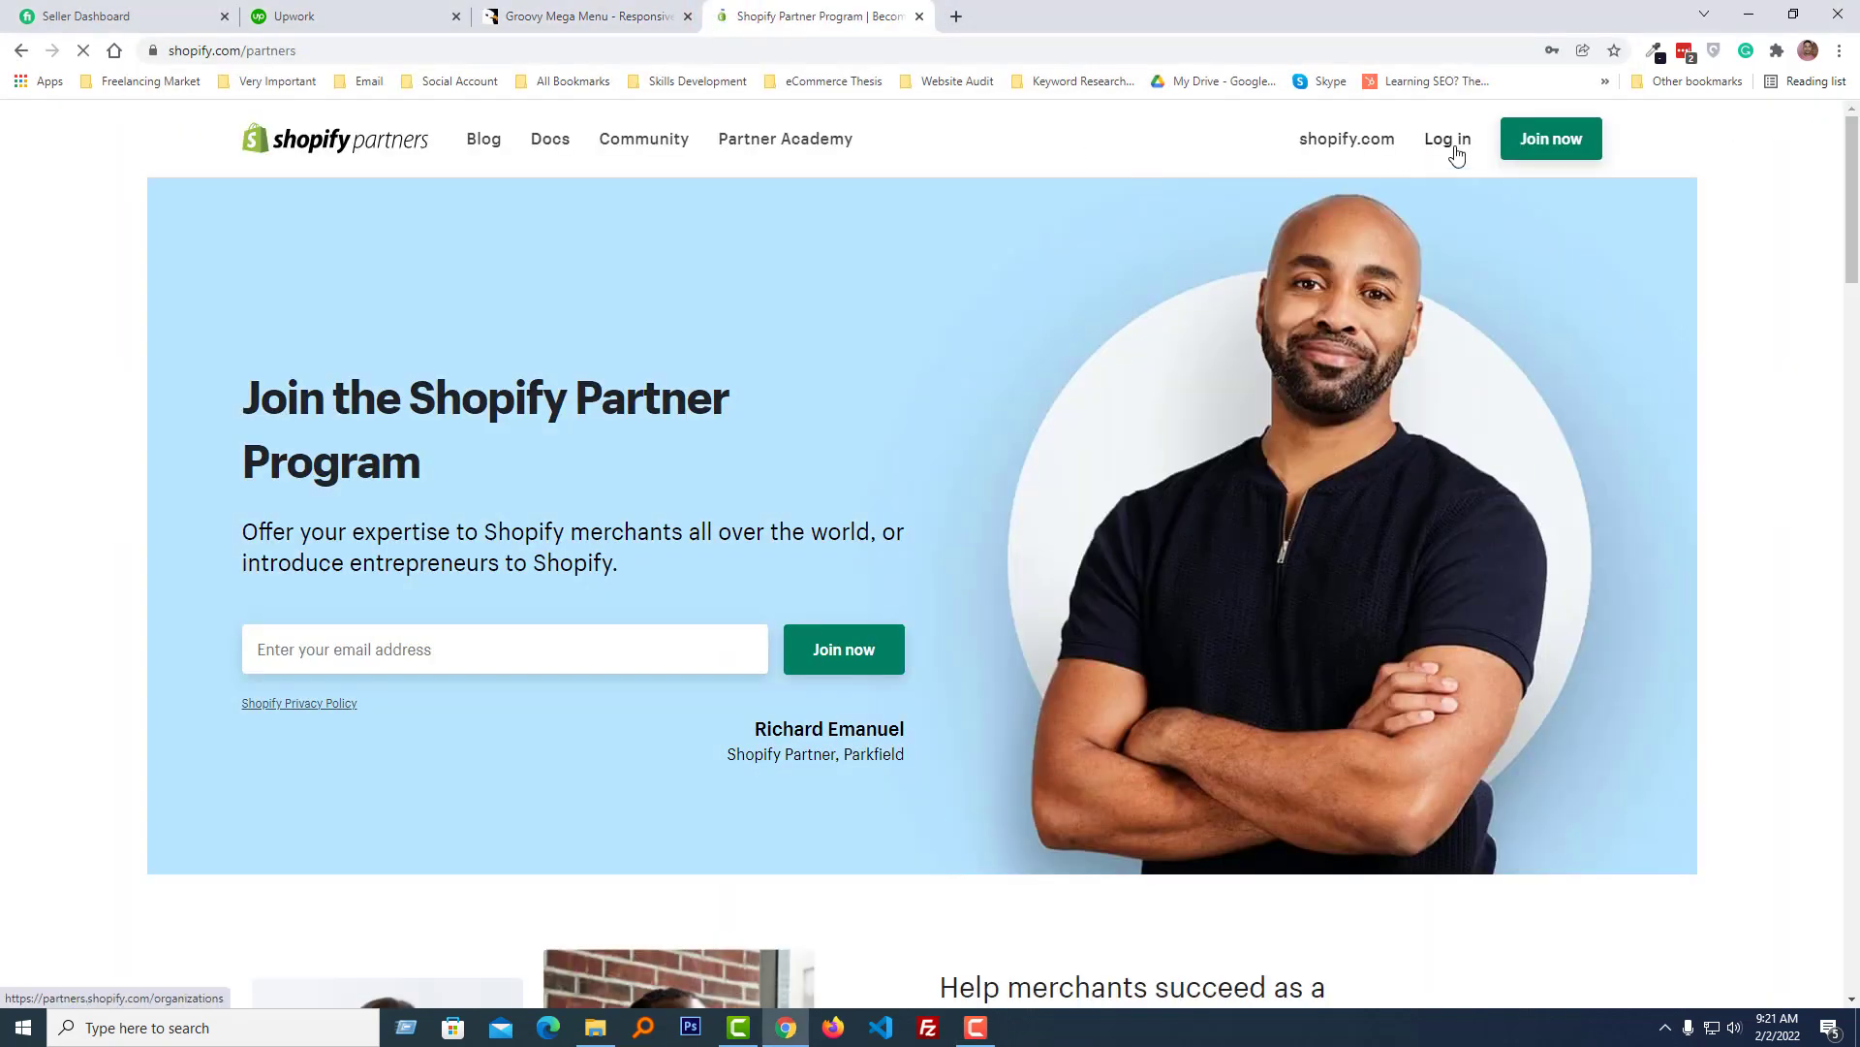
left_click(1460, 147)
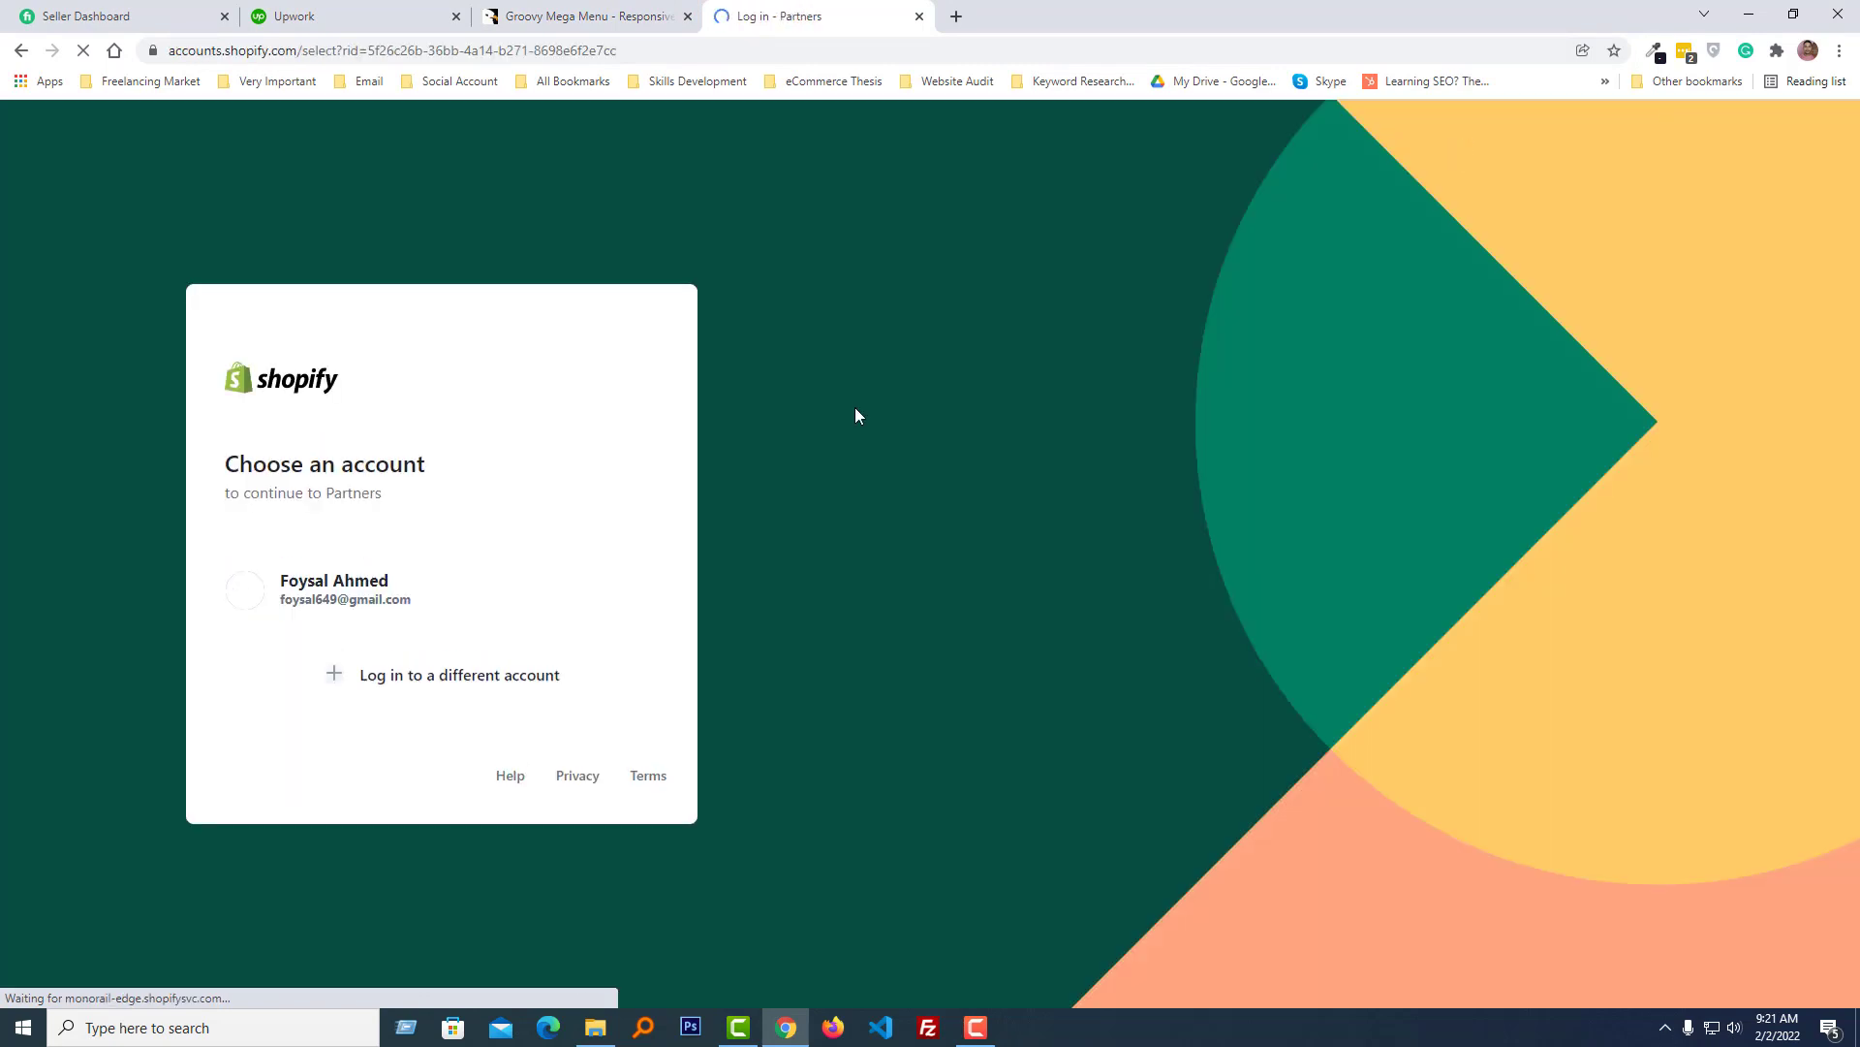
left_click(483, 592)
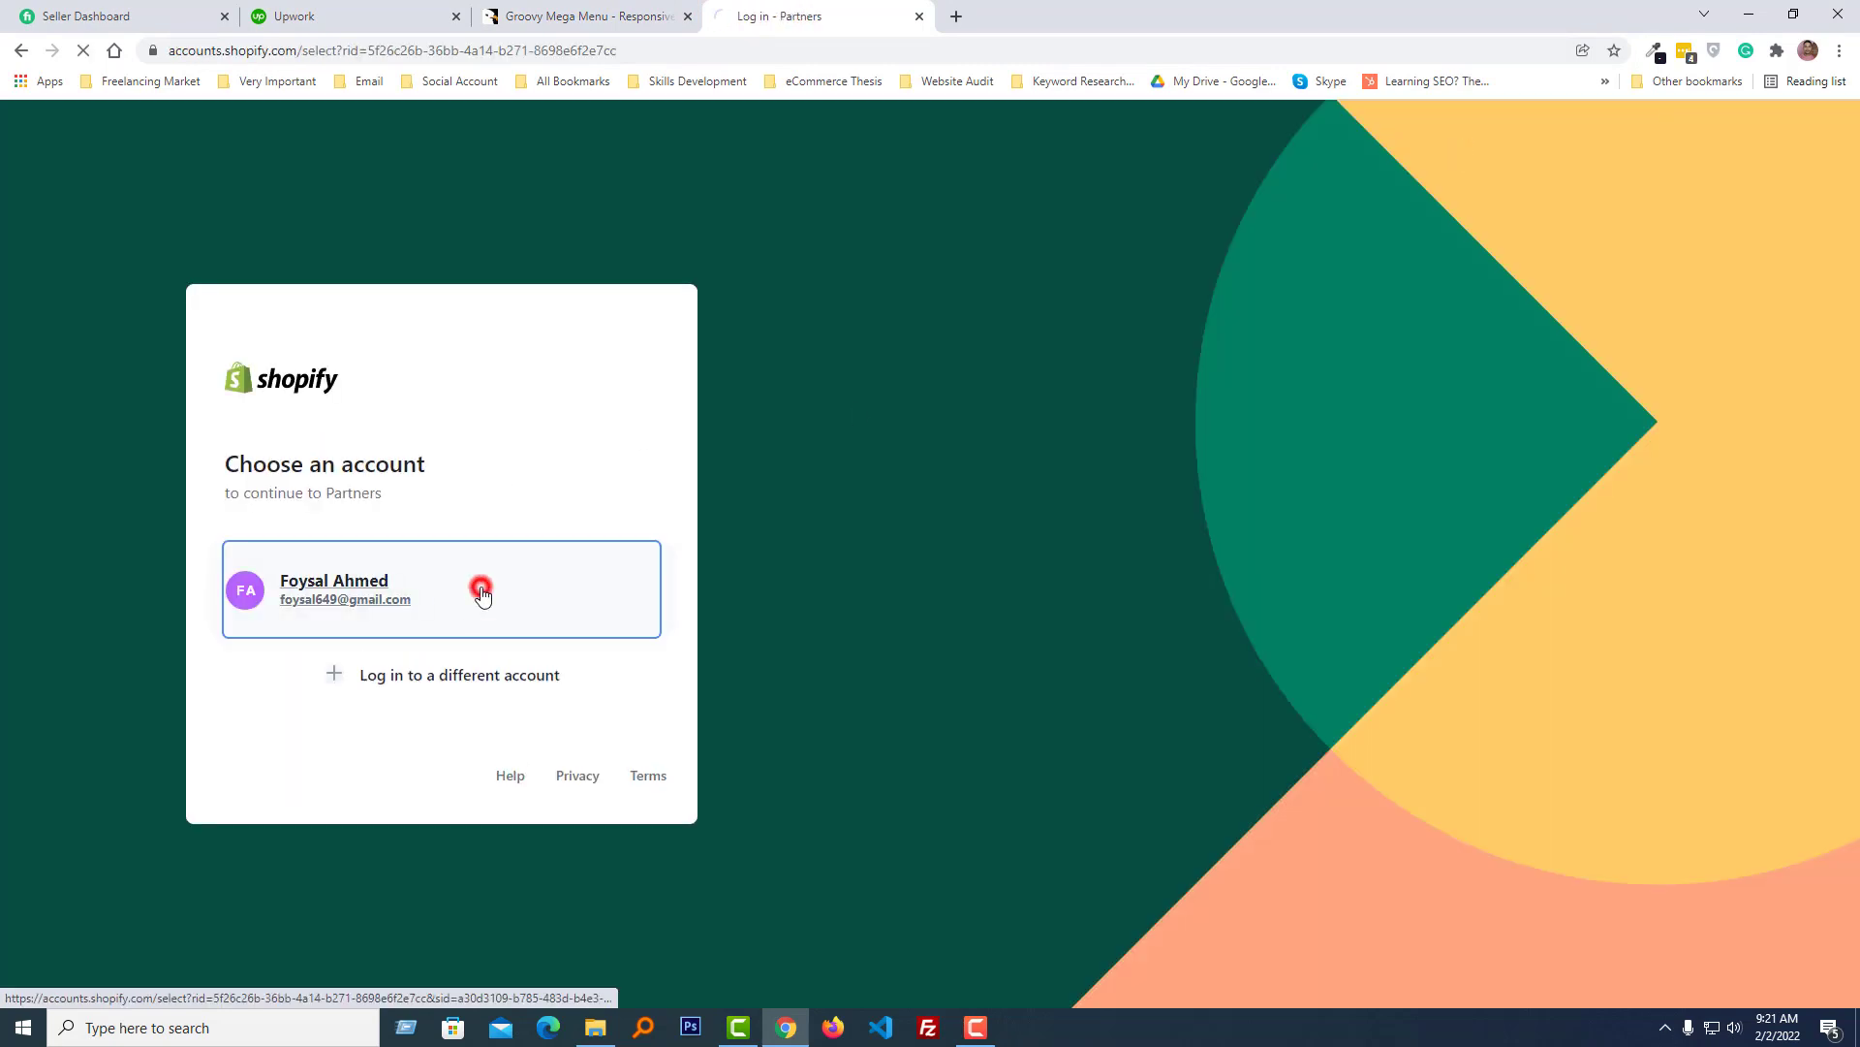
- Choose the eCommerce Thesis partner account and open the faizanbrand development store admin
left_click(1038, 403)
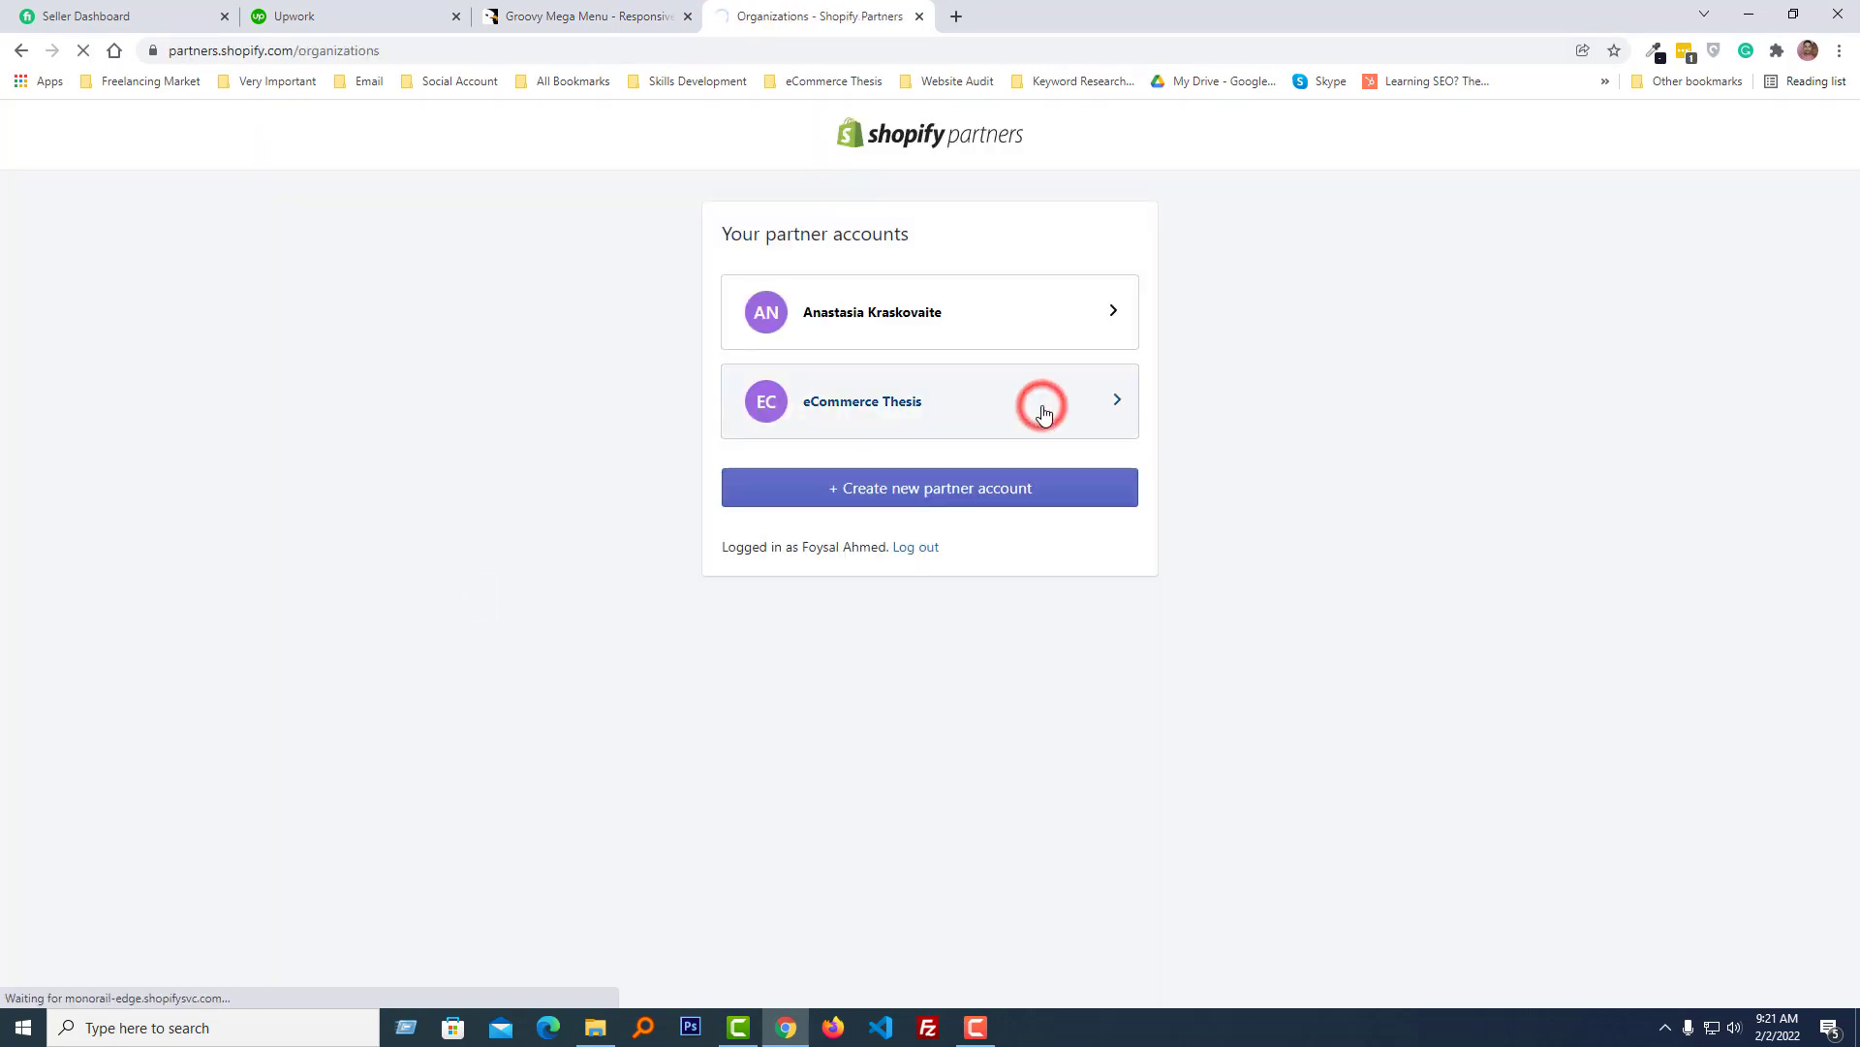
scroll(827, 747, "down", 2)
left_click(1446, 781)
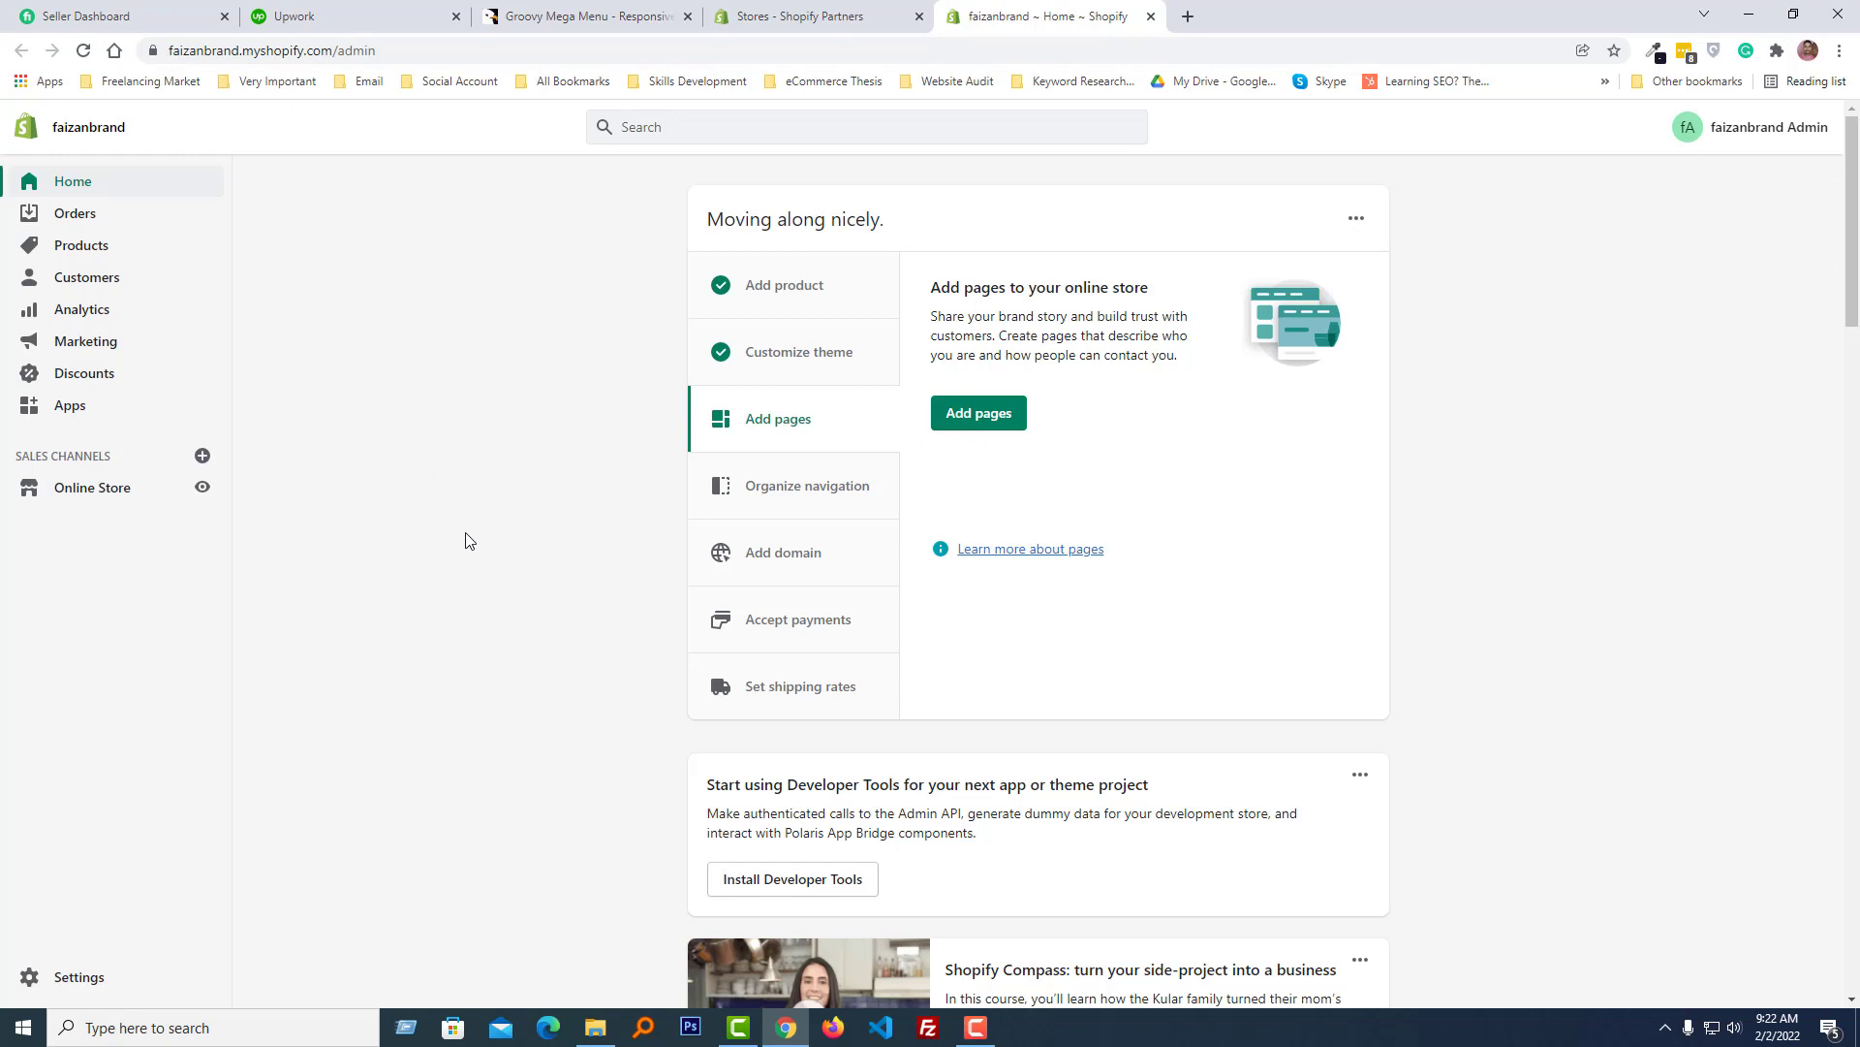
- Open the online store's storefront in a new tab and view it
right_click(211, 490)
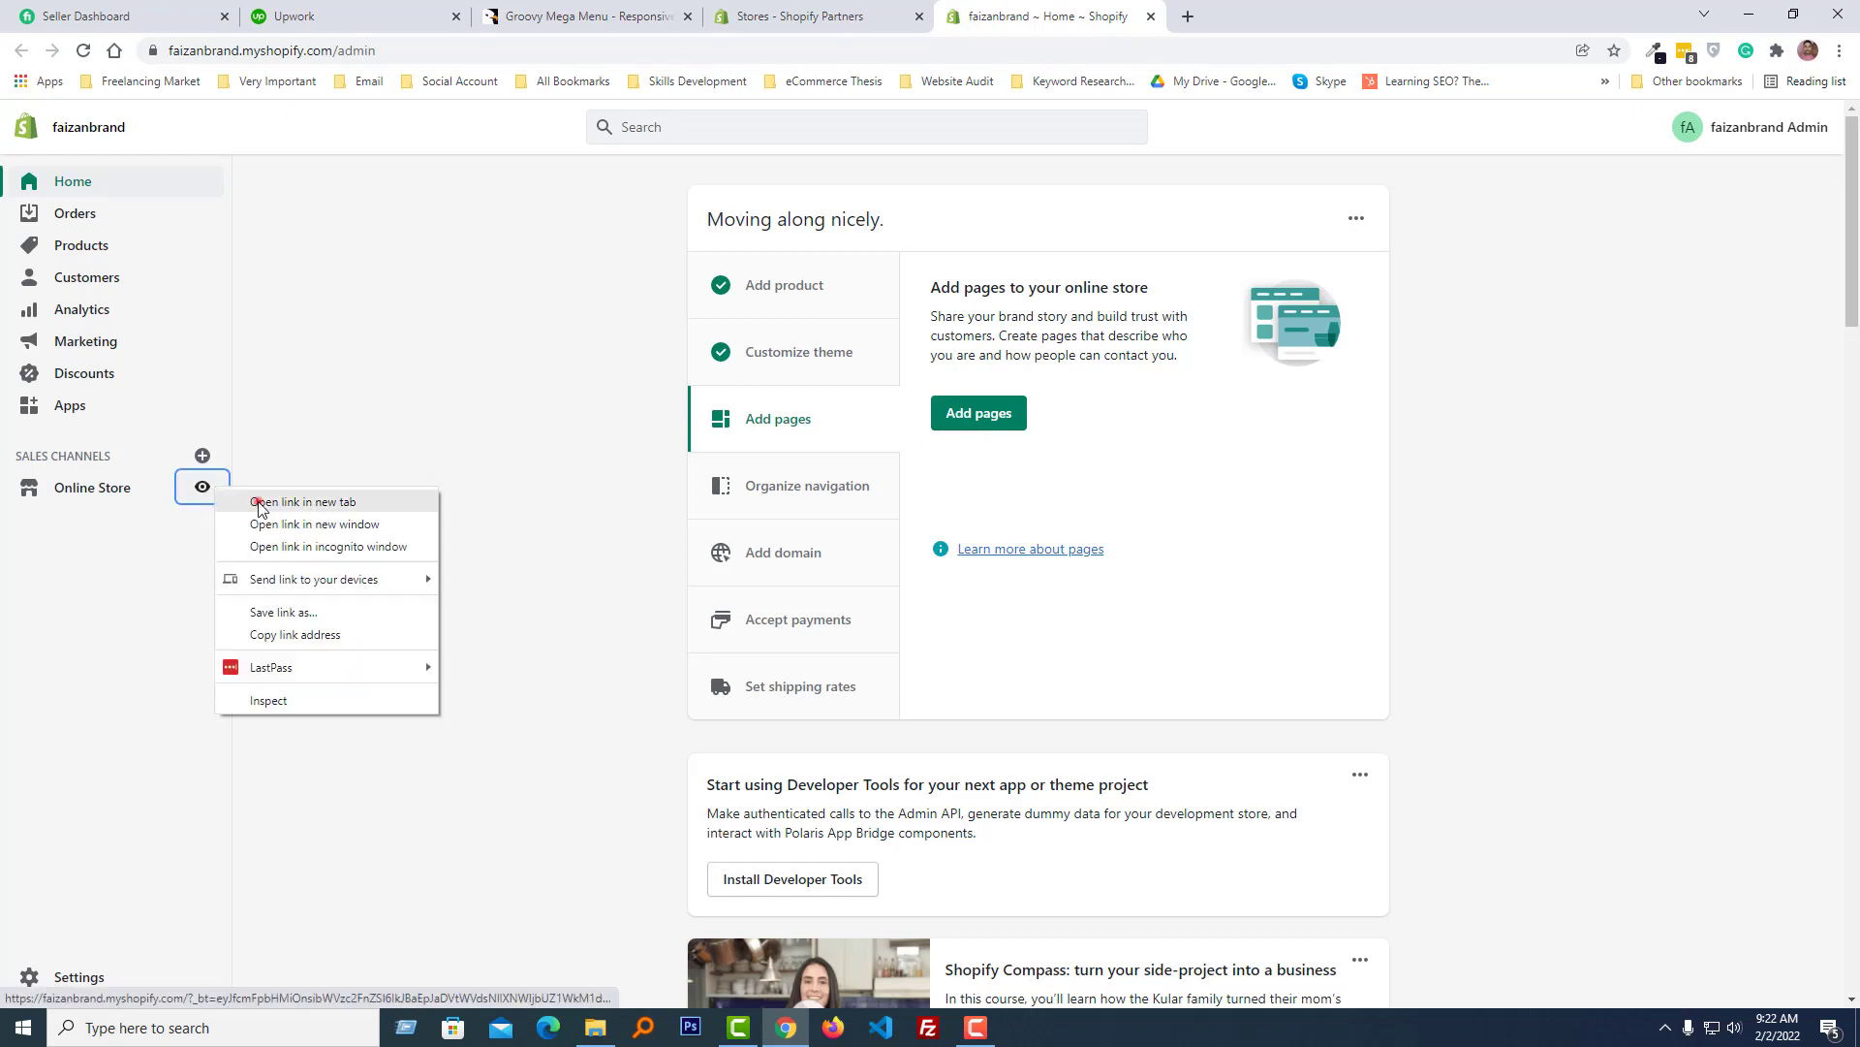
left_click(258, 501)
left_click(1318, 14)
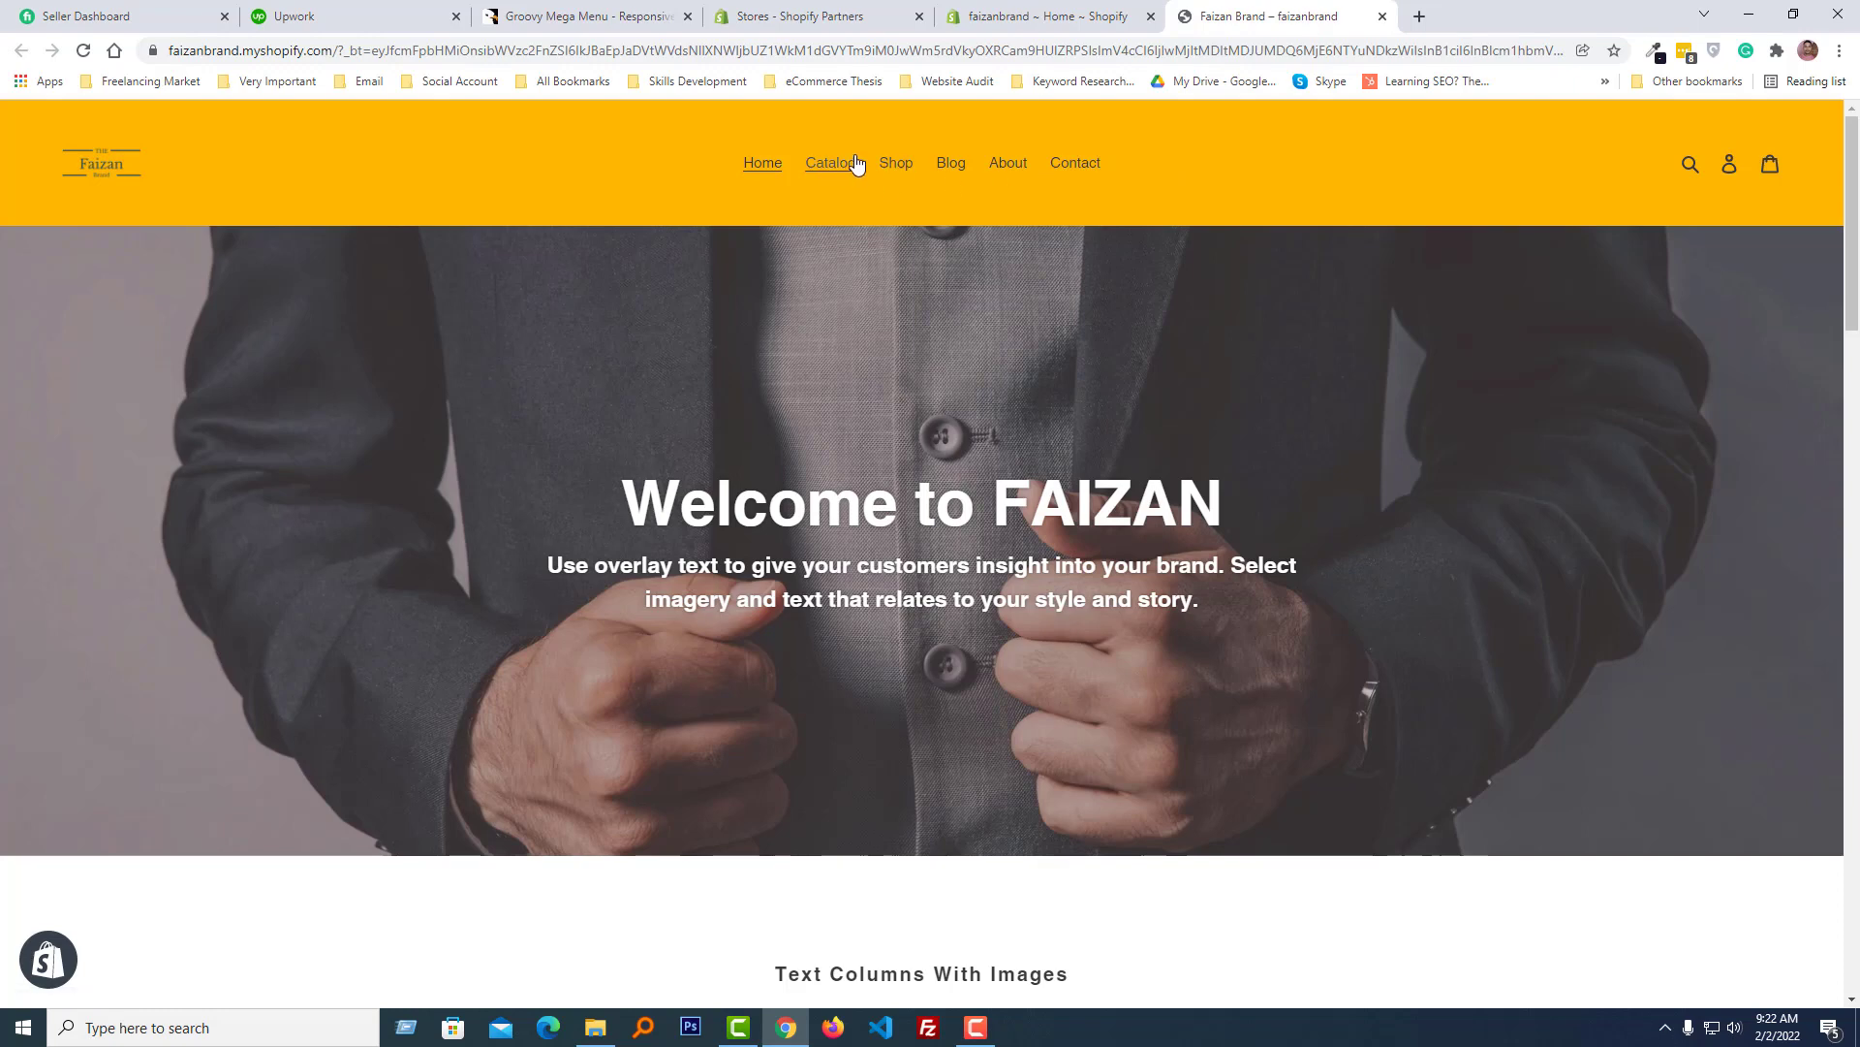
- Return to the store admin and open the Apps section
left_click(579, 15)
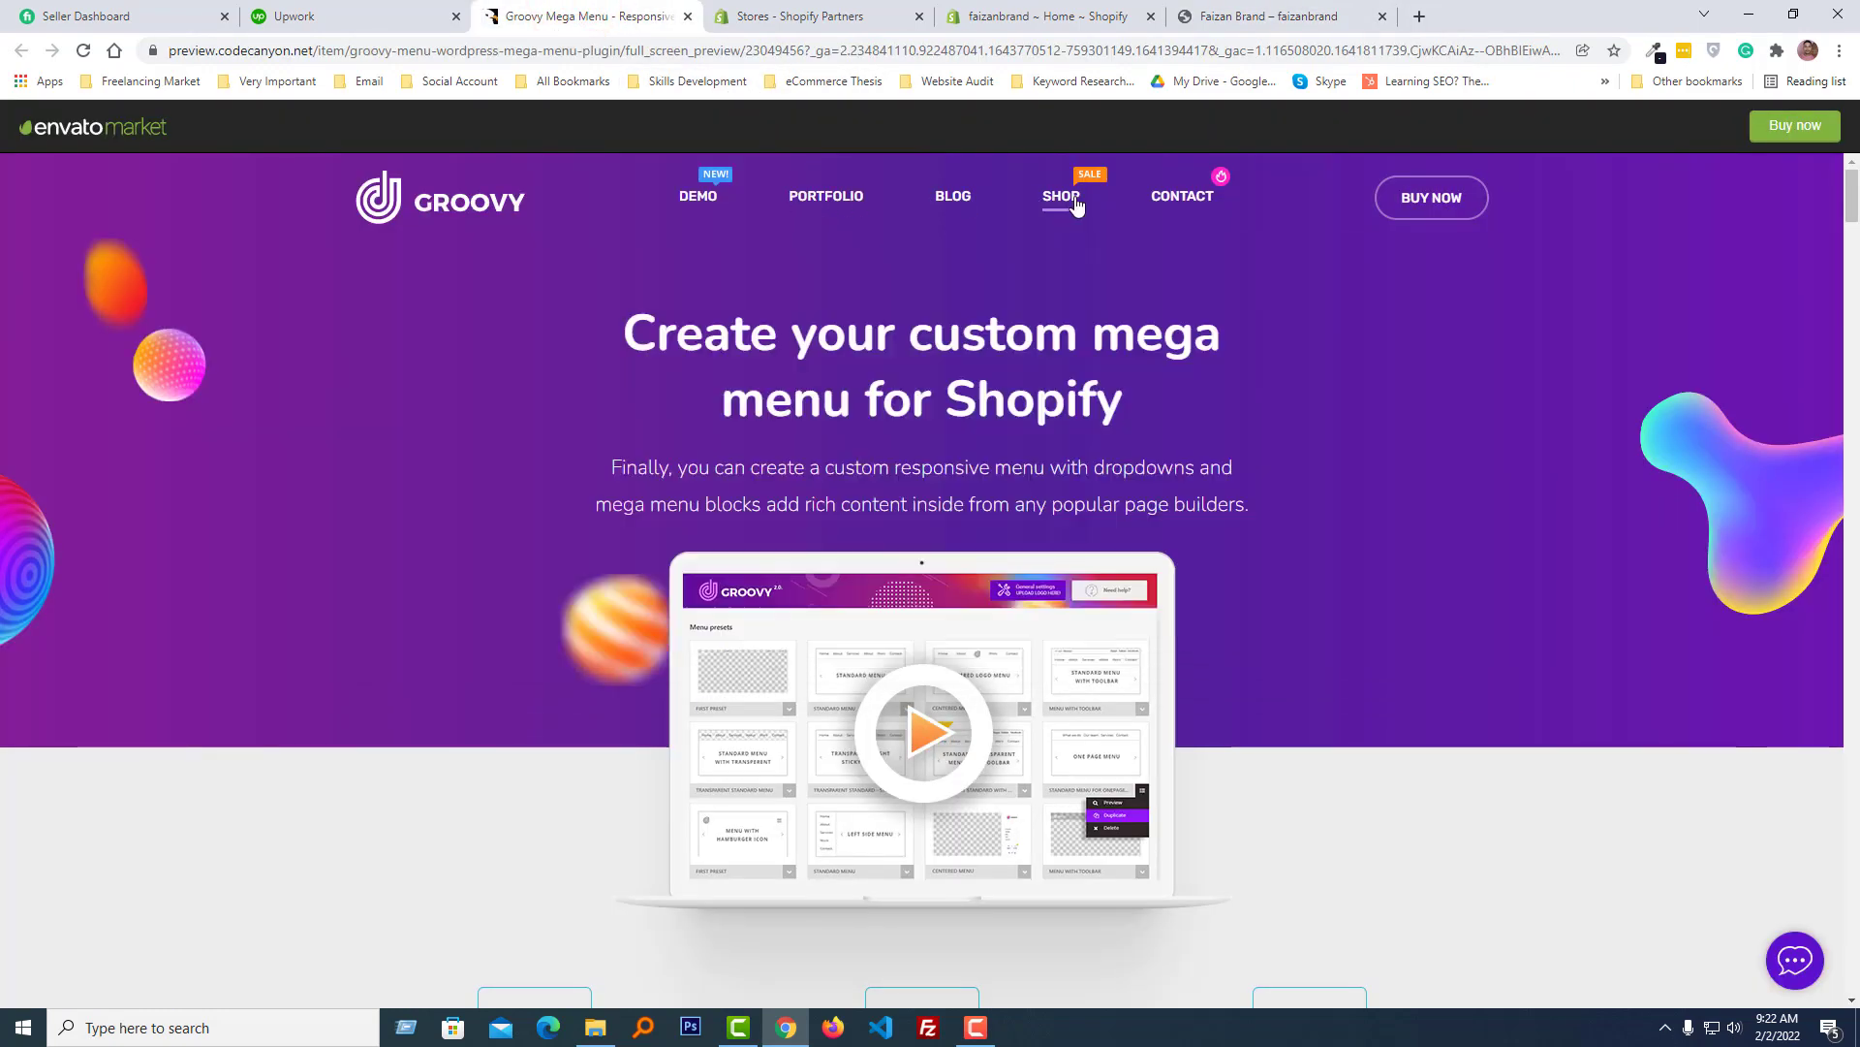
left_click(1085, 16)
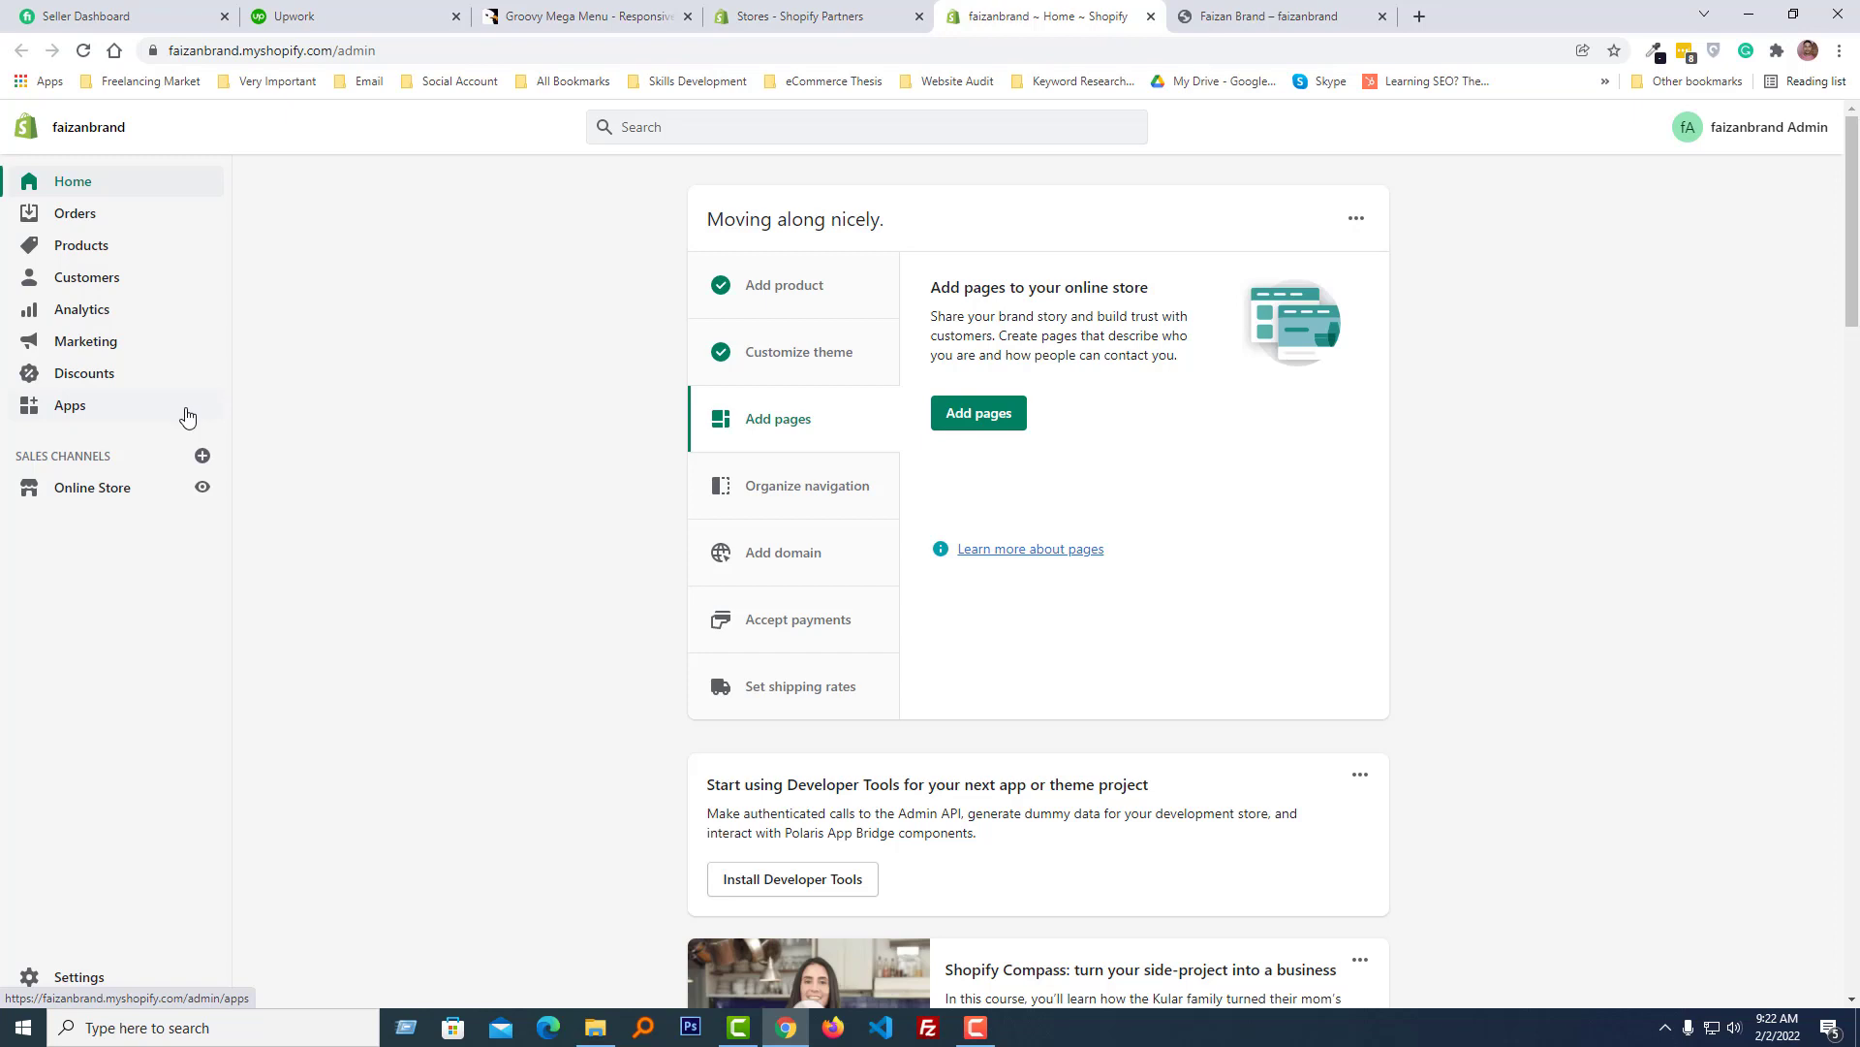
left_click(187, 417)
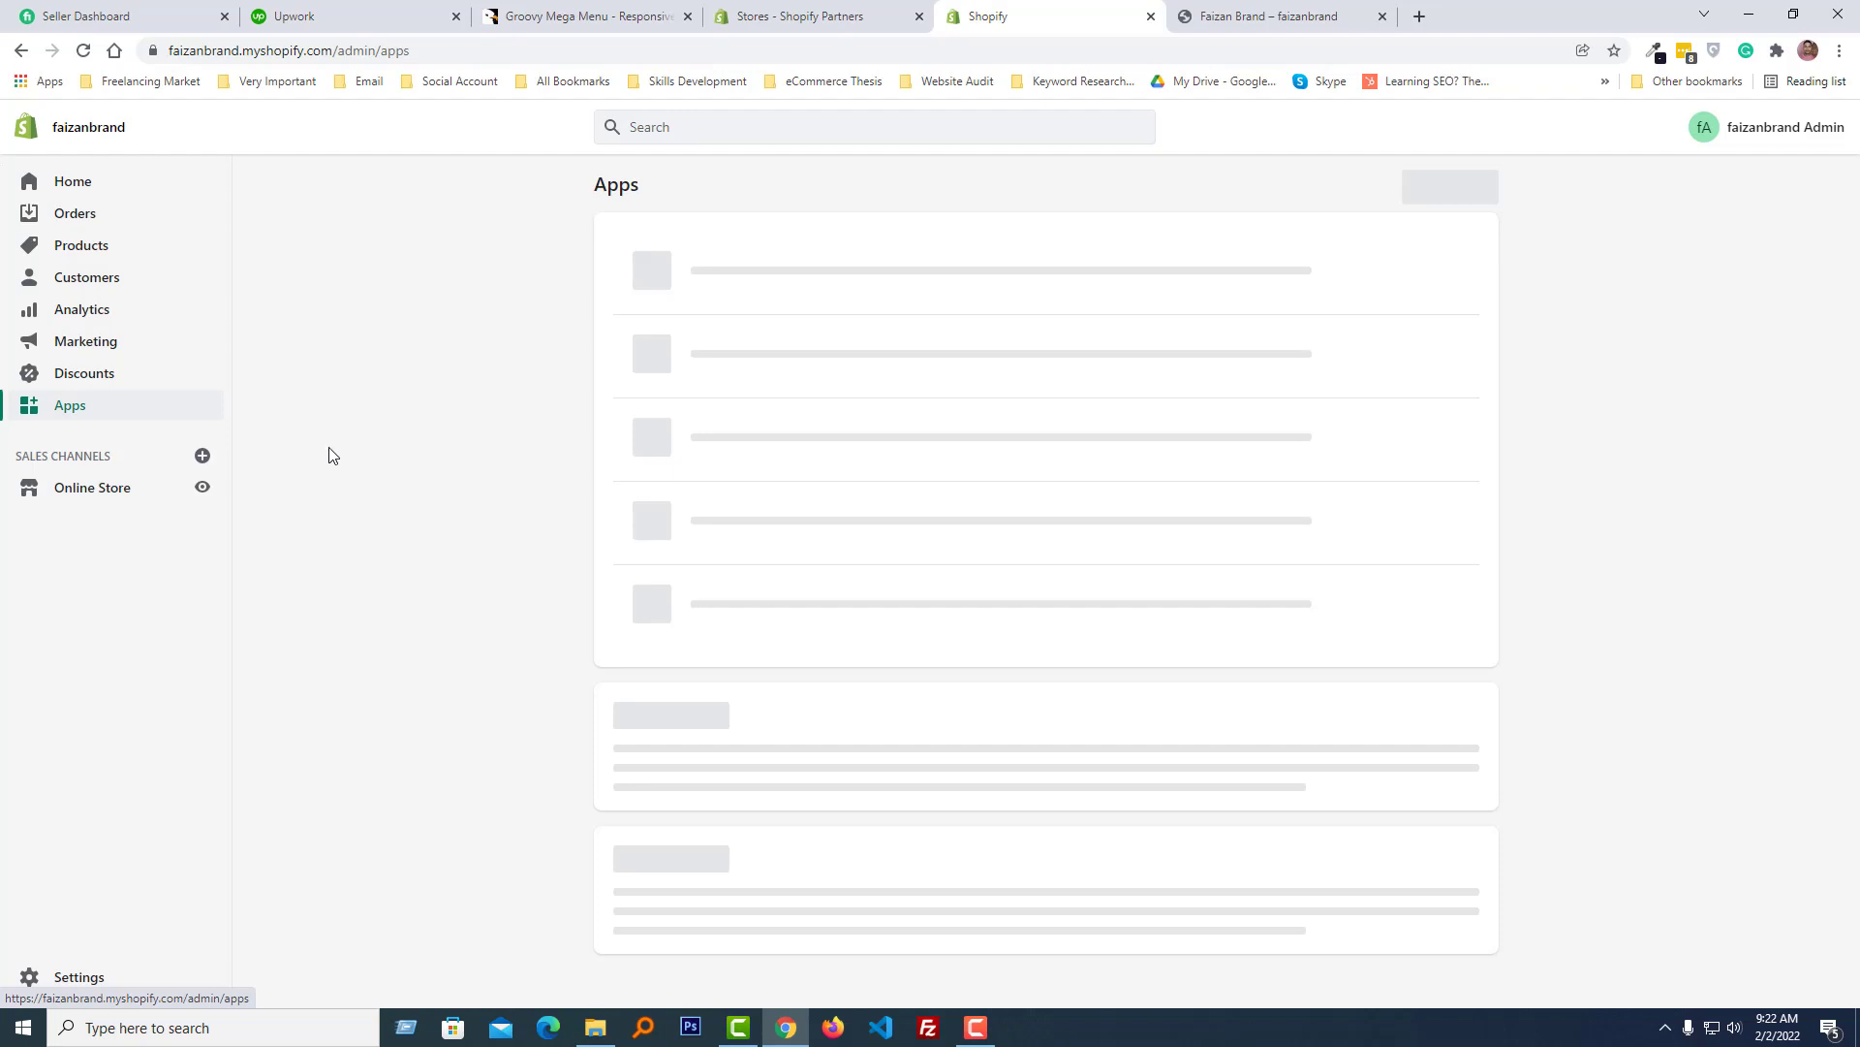
- Open the full recommended apps collection in the Shopify App Store
scroll(760, 797, "down", 1)
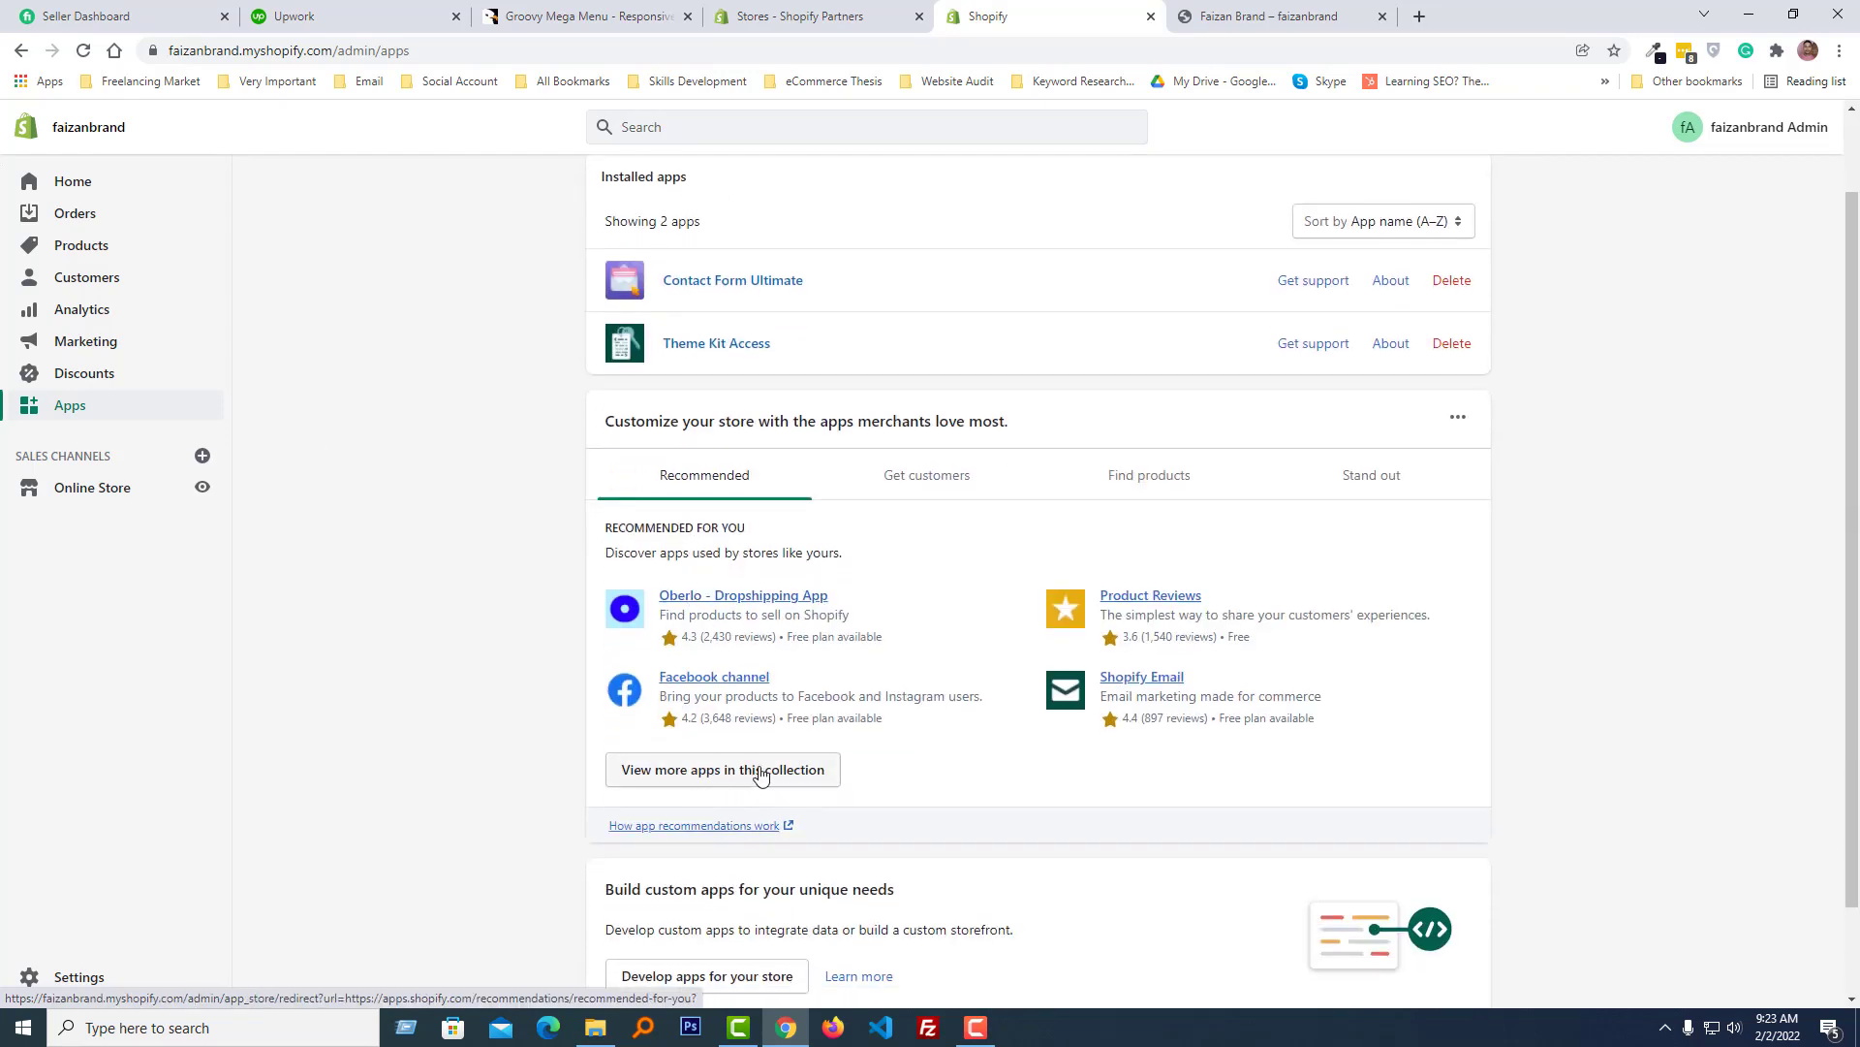
scroll(761, 772, "down", 1)
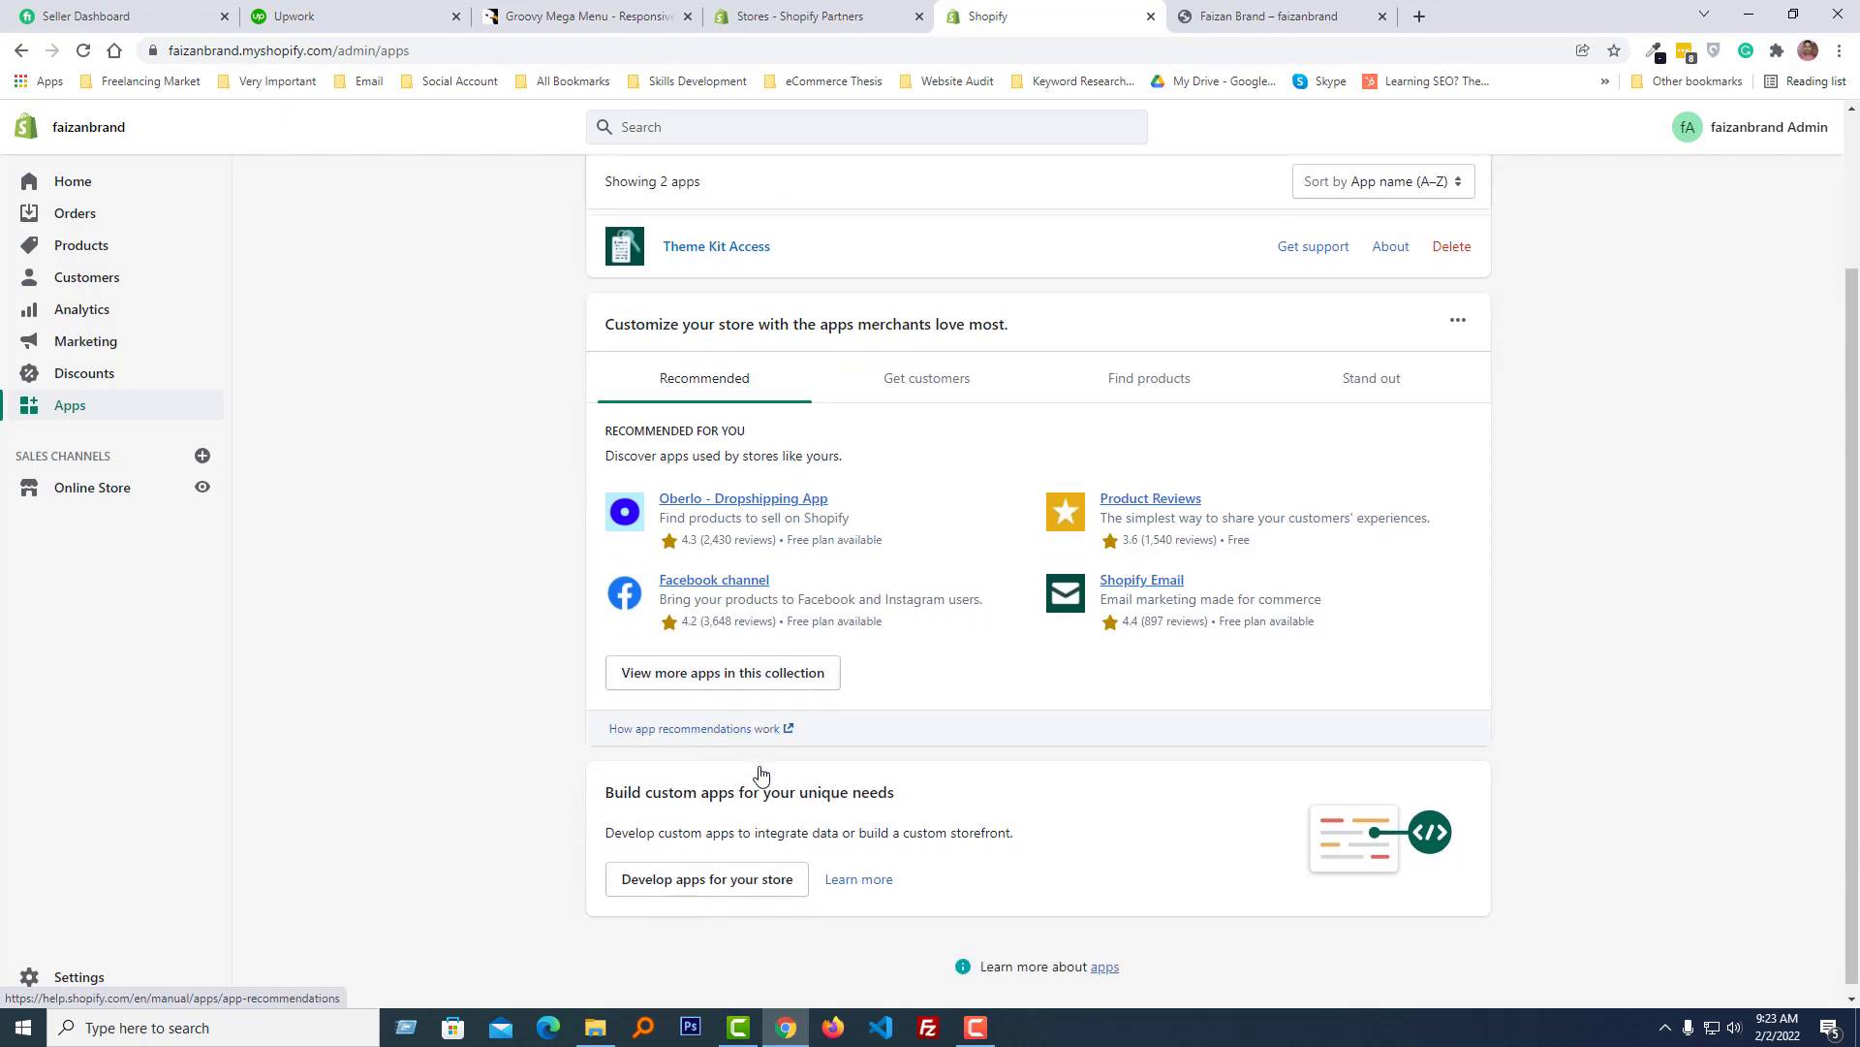
left_click(766, 684)
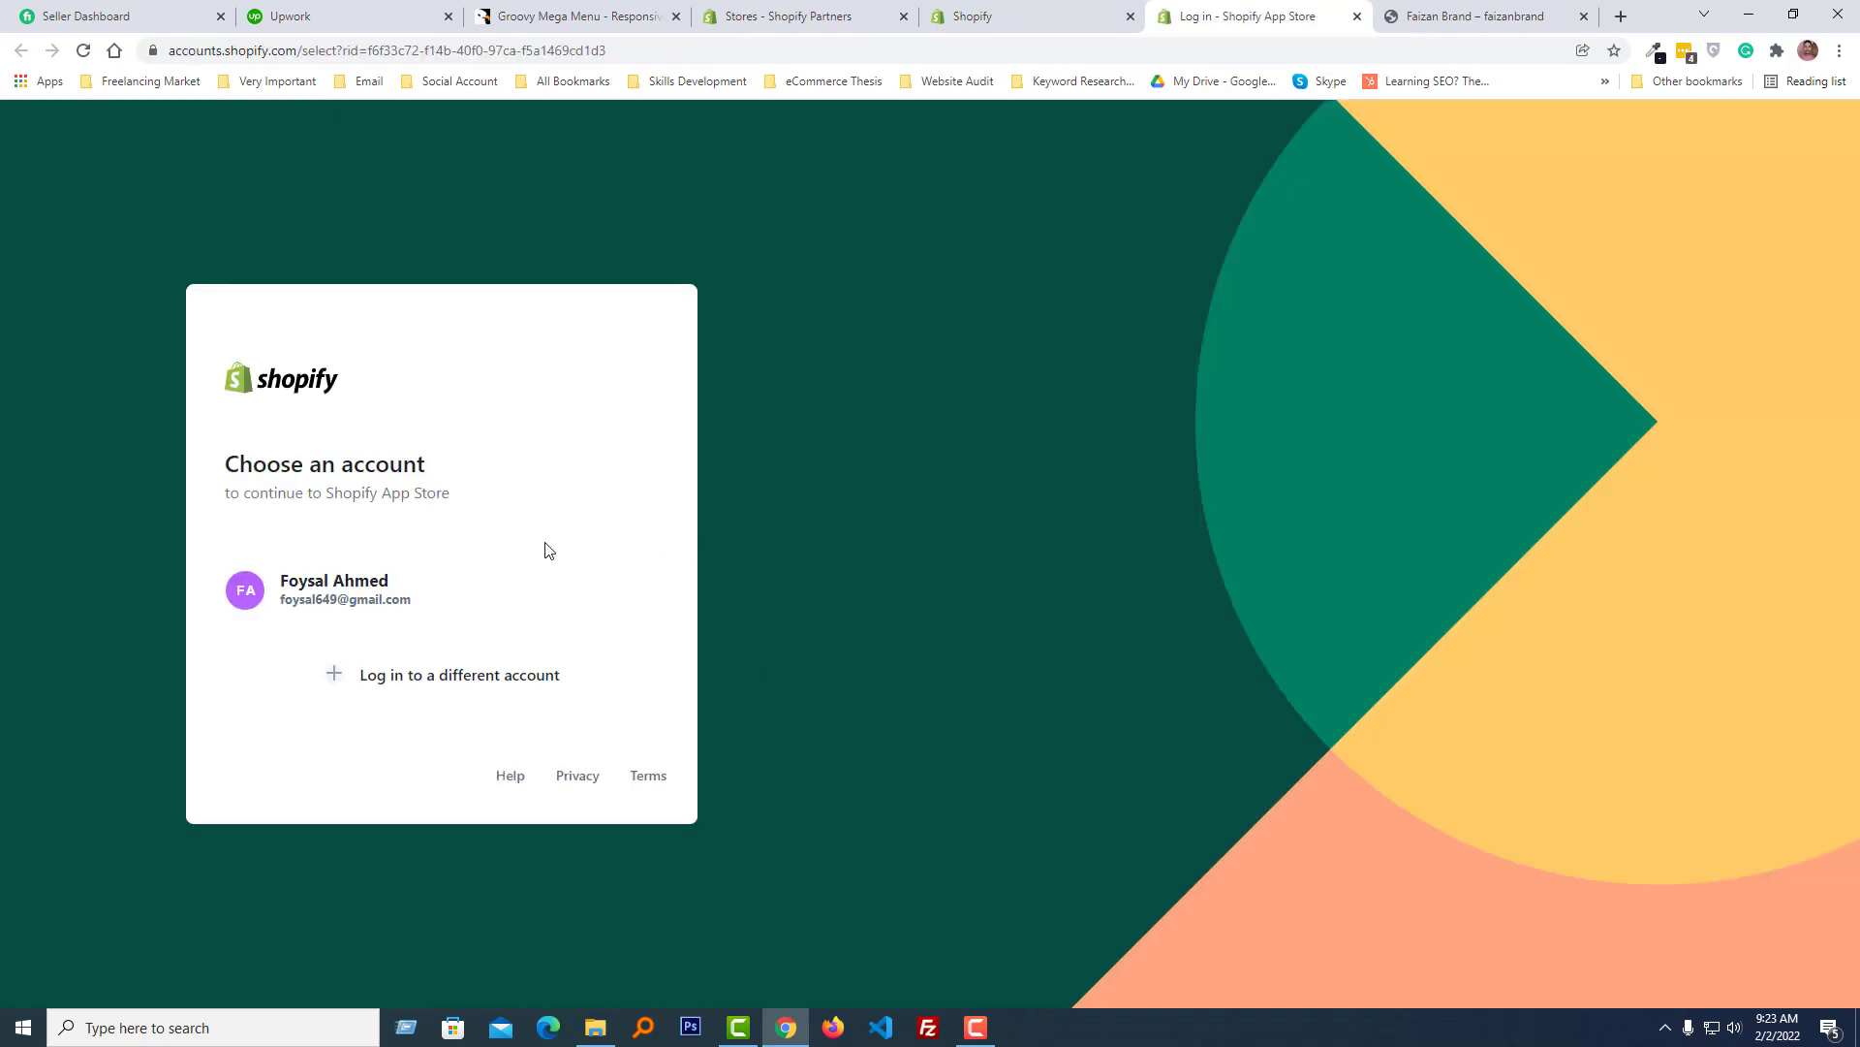
left_click(498, 579)
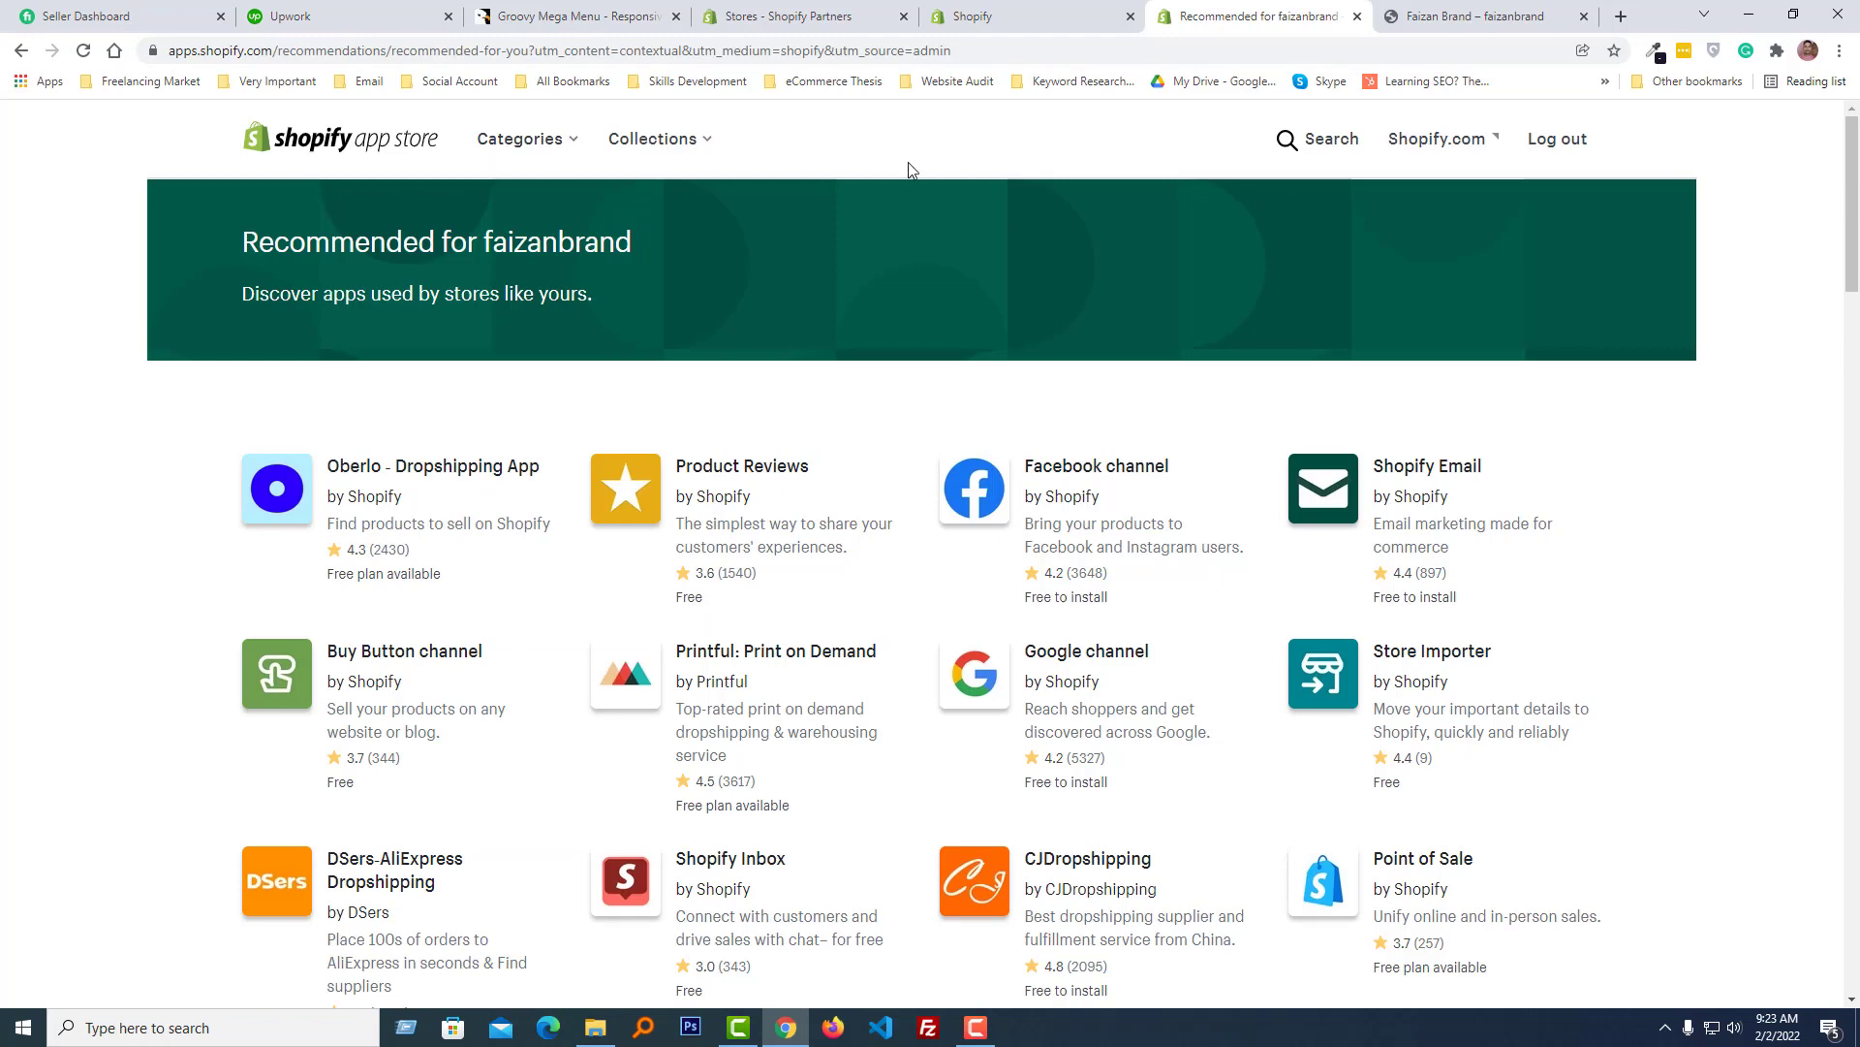
- Search the Shopify App Store for mega menu
left_click(1287, 141)
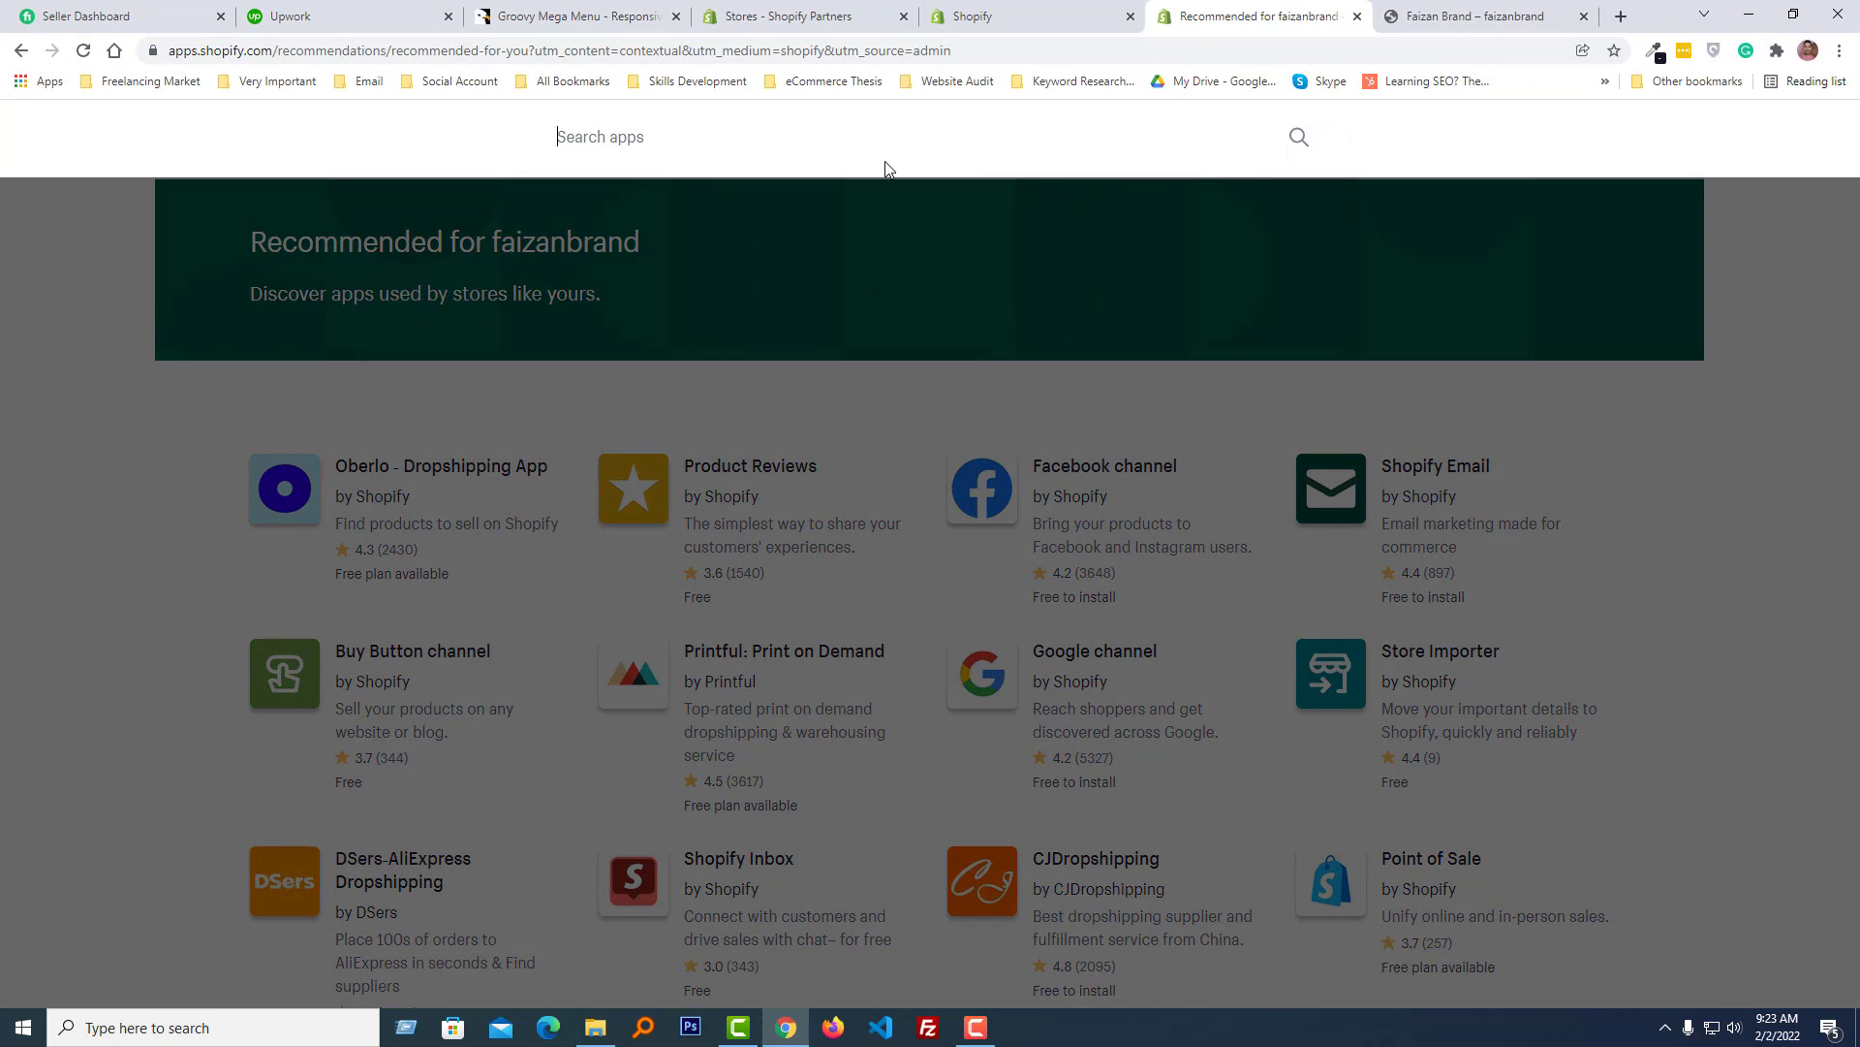
type("mega menu")
key("Return")
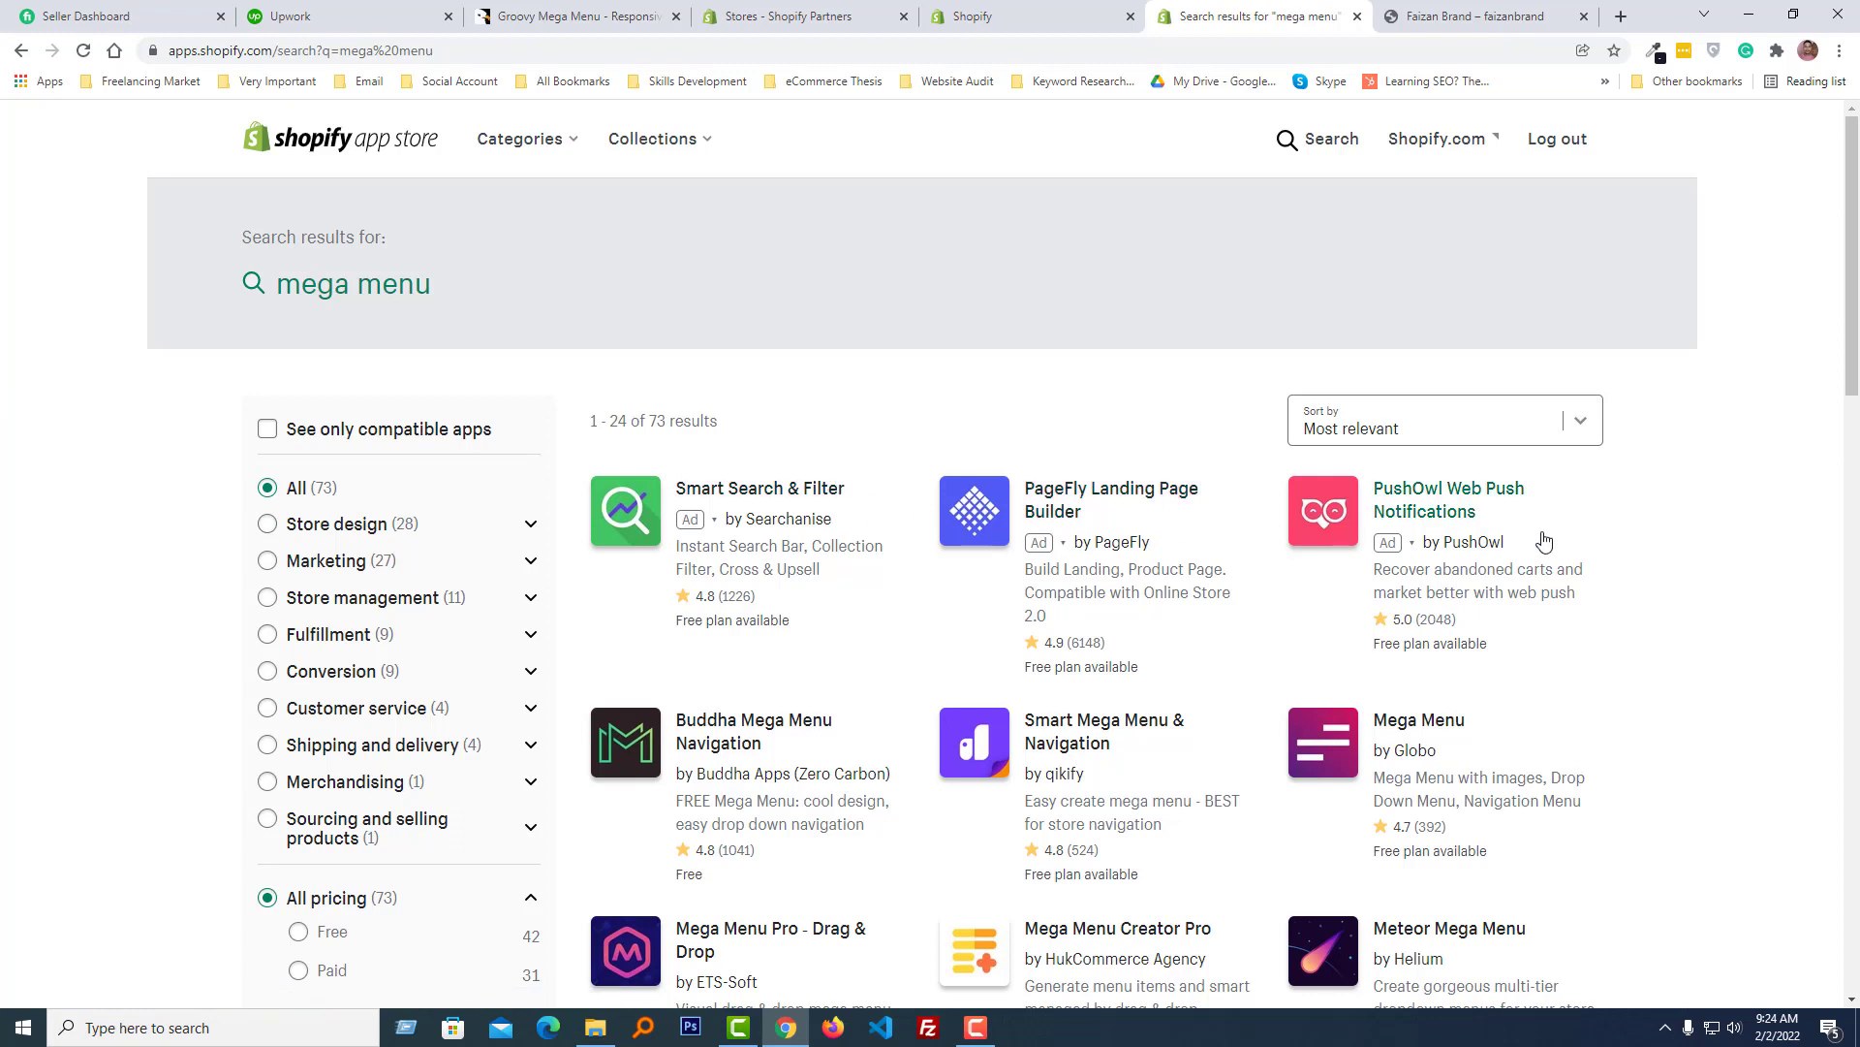
- Open the Smart Mega Menu & Navigation app page from the search results
scroll(1547, 541, "down", 1)
scroll(1547, 540, "down", 1)
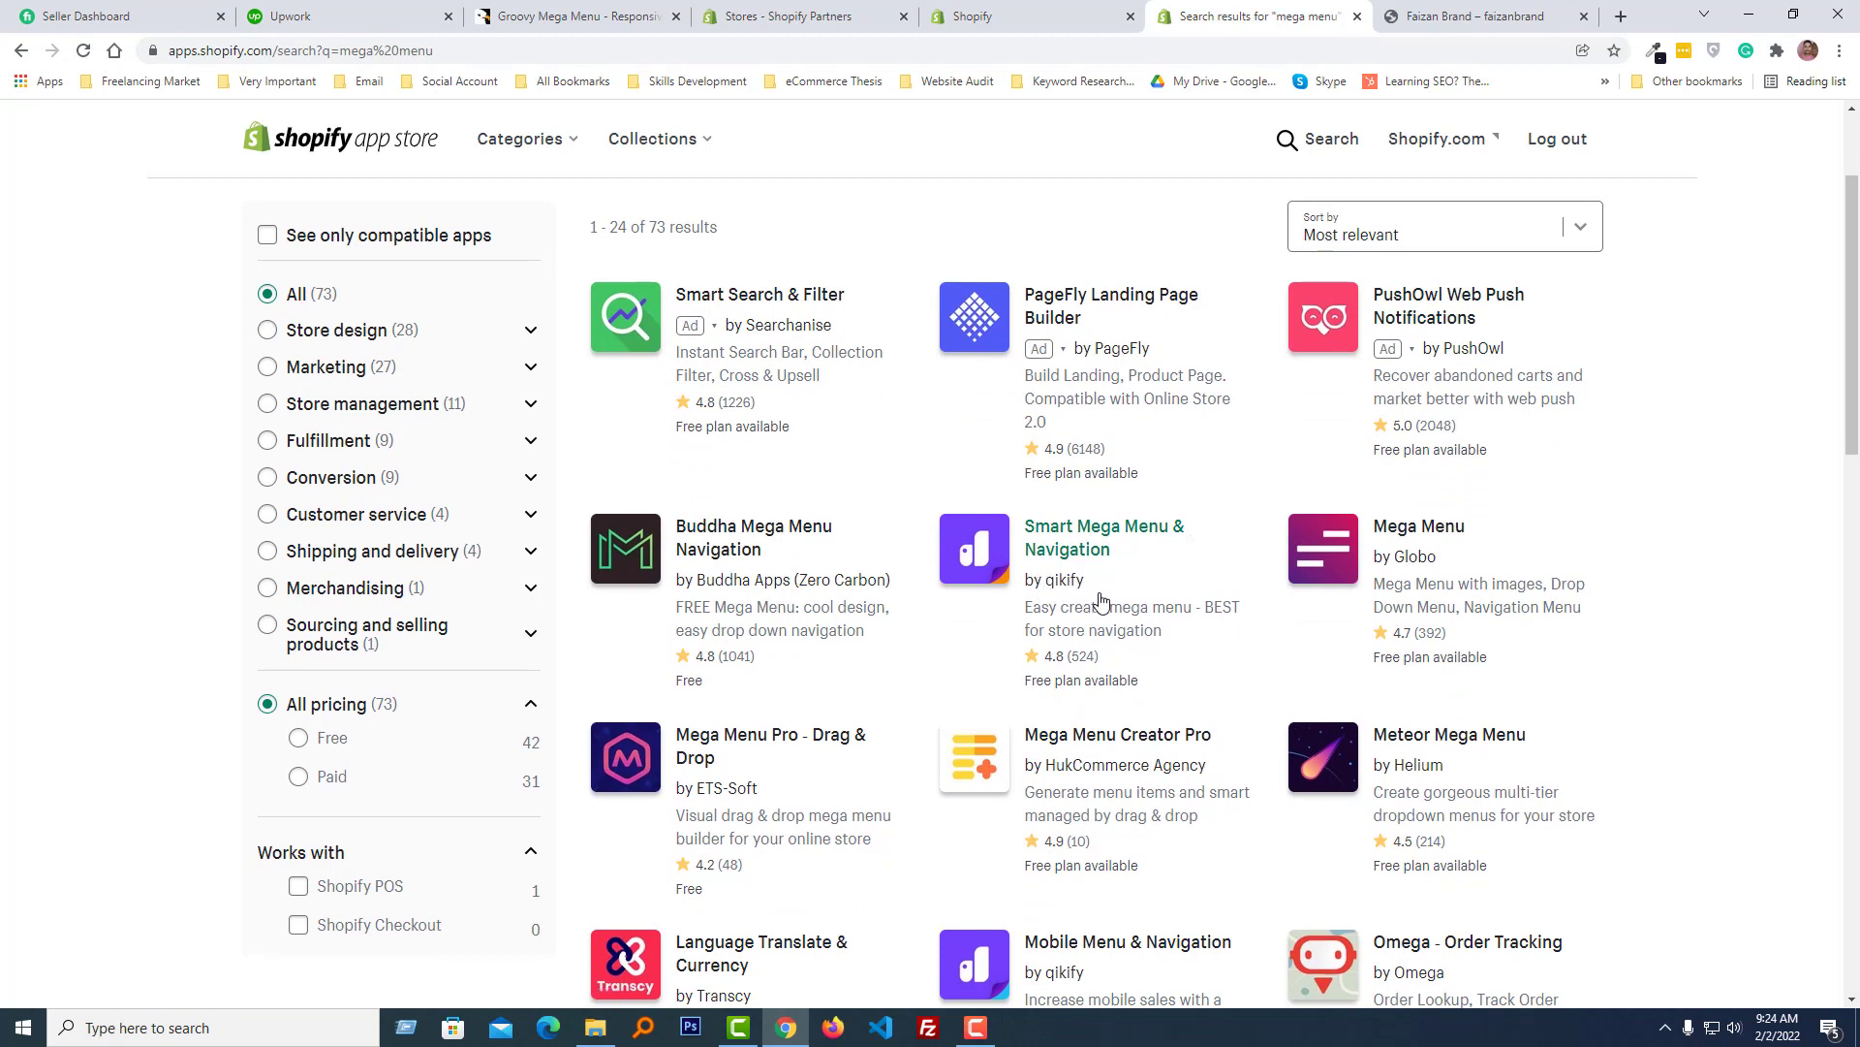
left_click(1101, 537)
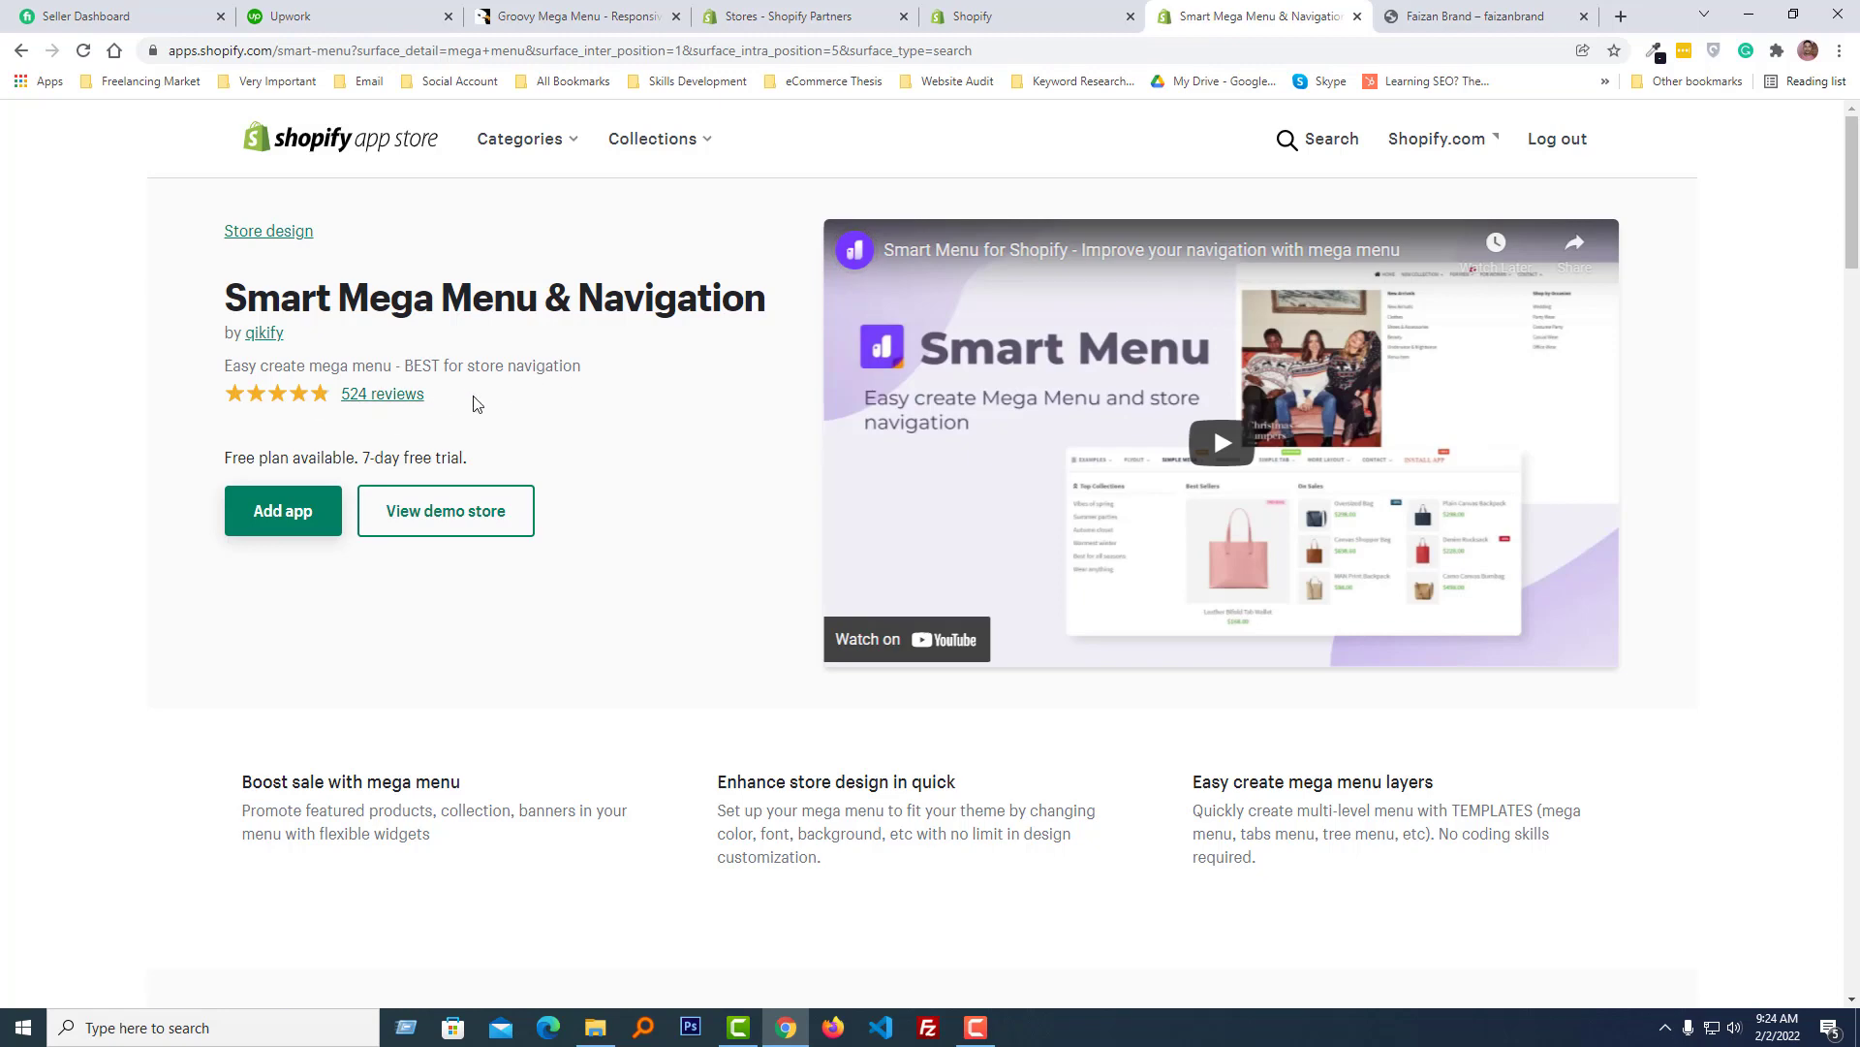
- Review the app's description, features, pricing plans and reviews
scroll(426, 415, "down", 10)
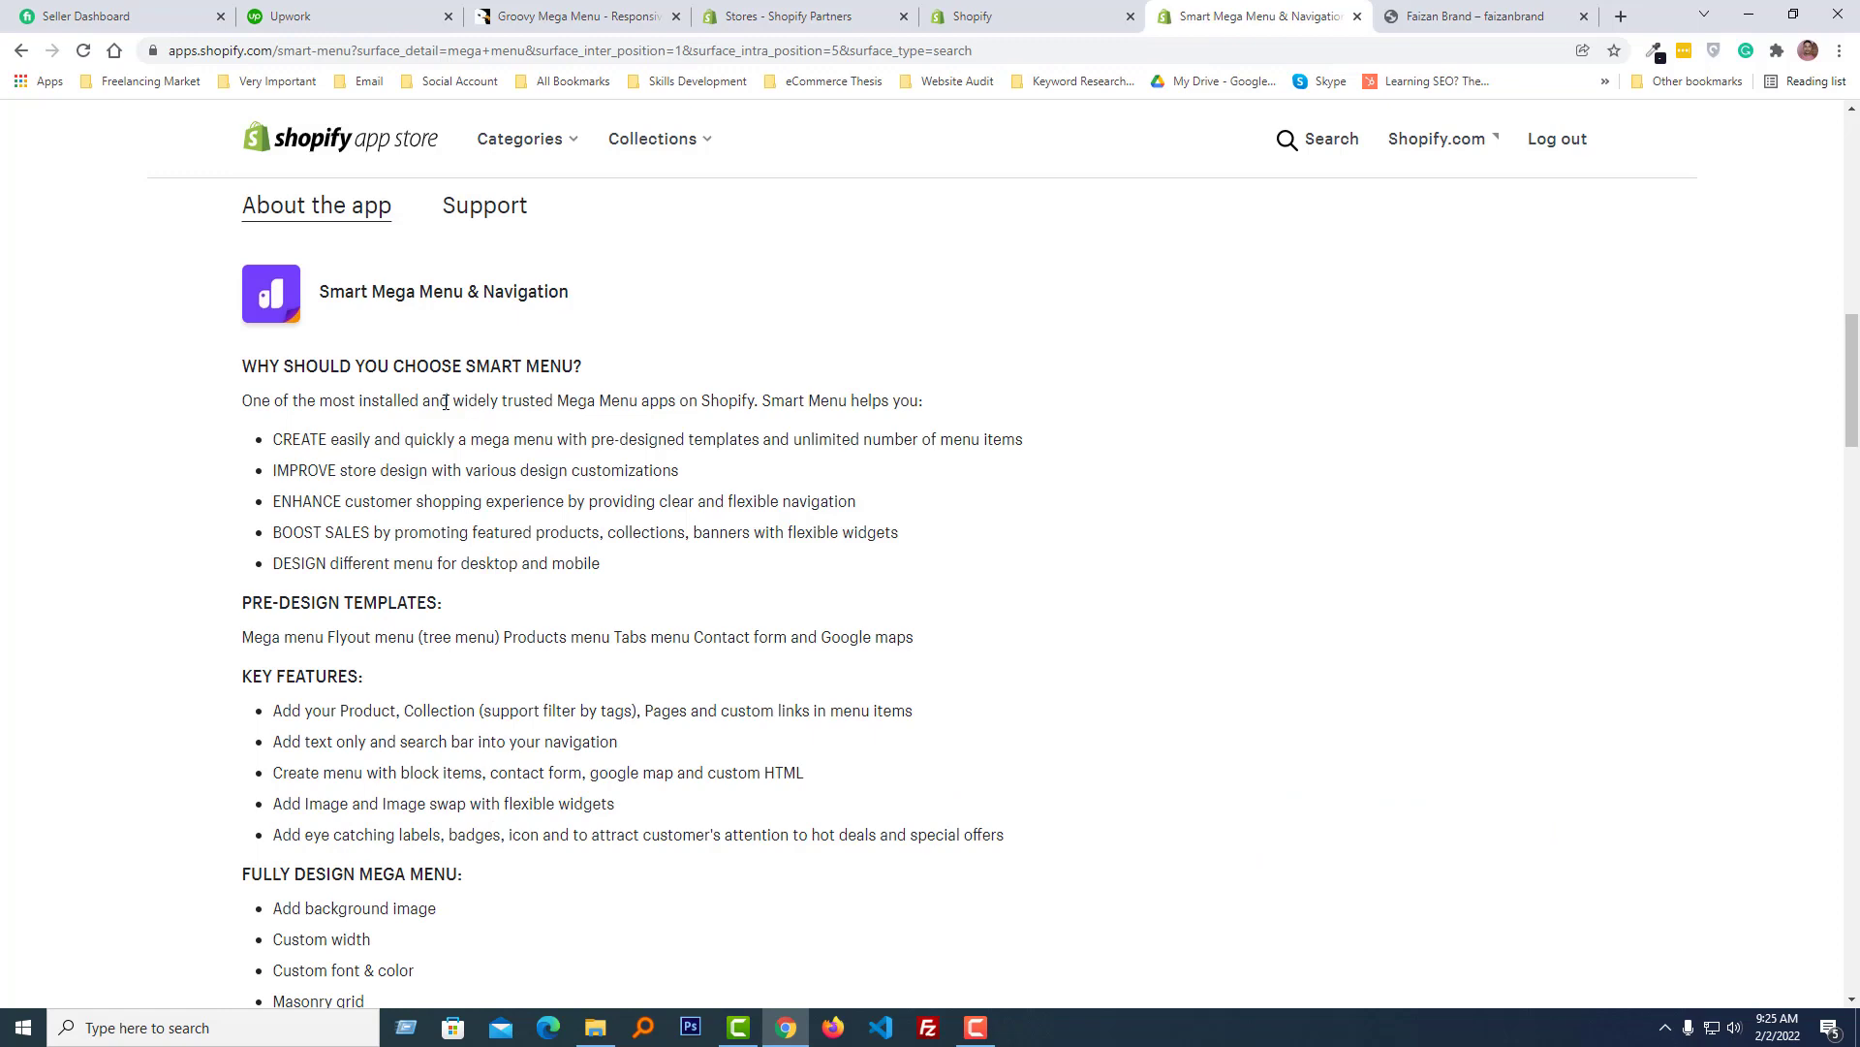
scroll(494, 494, "down", 5)
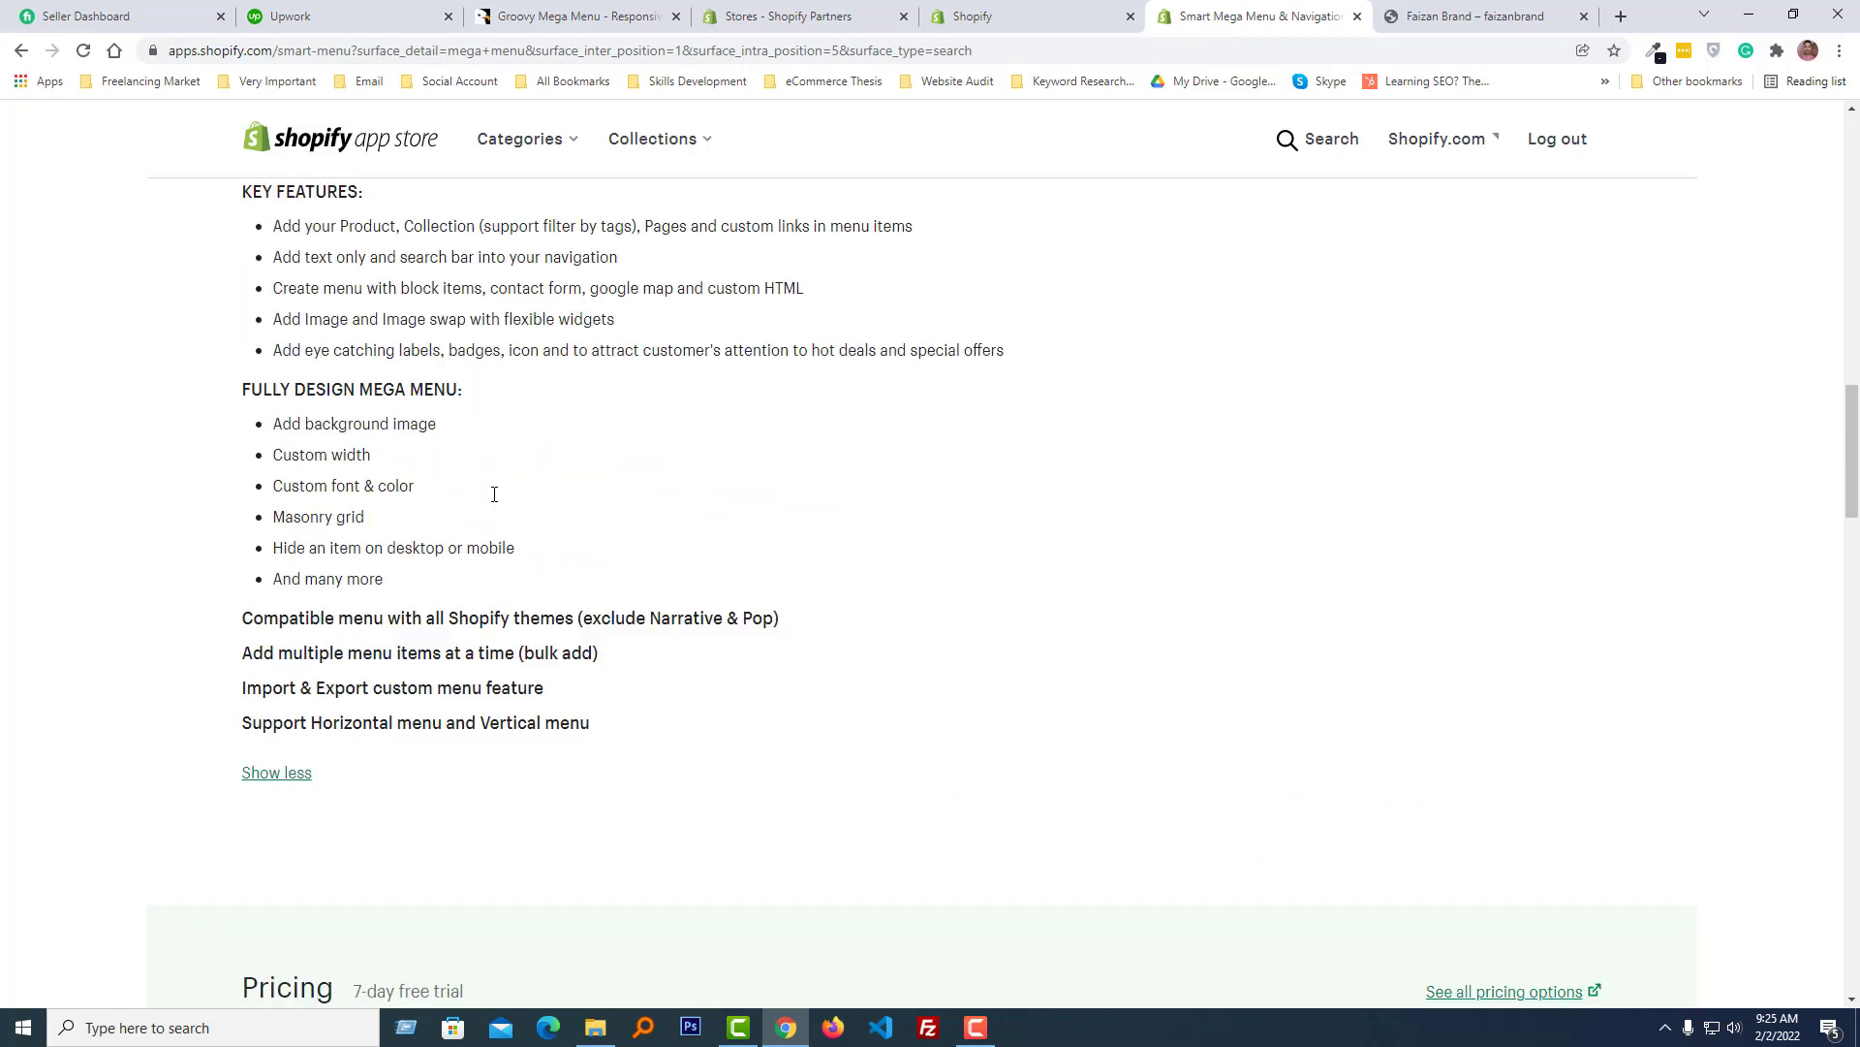
scroll(495, 494, "up", 5)
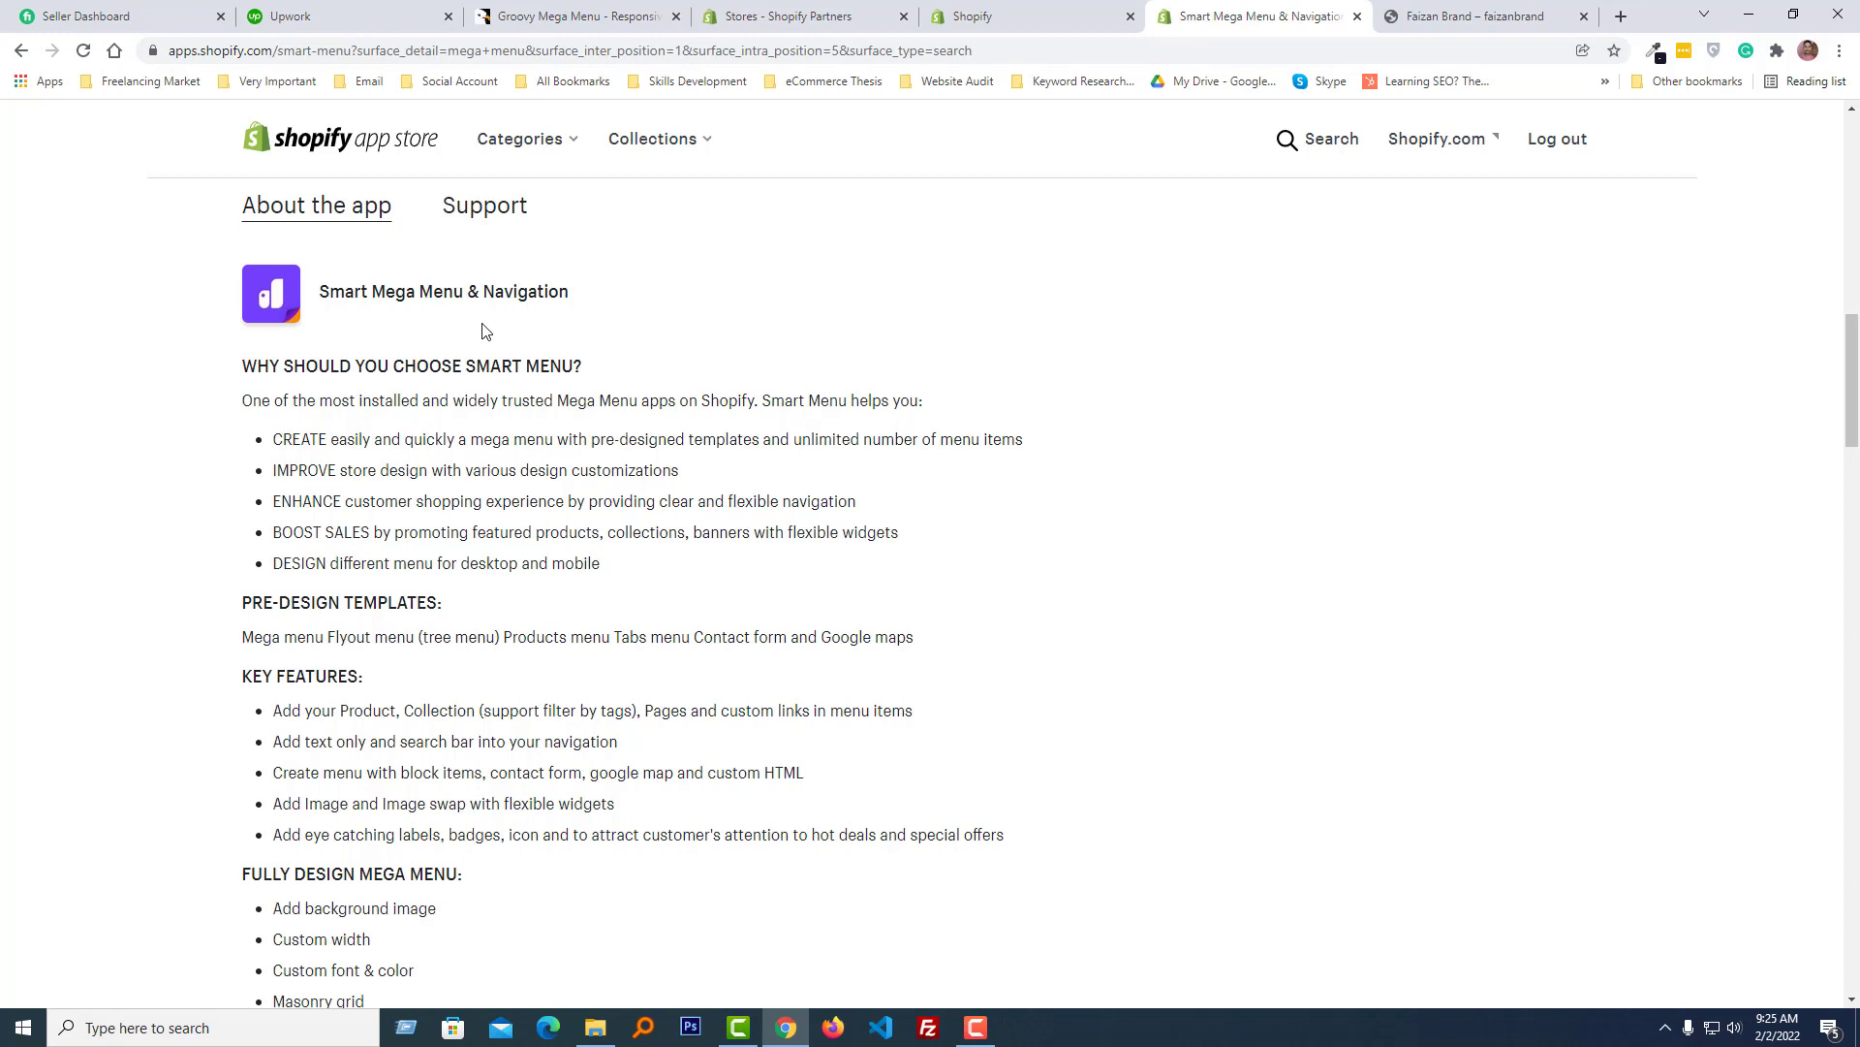
scroll(543, 387, "down", 10)
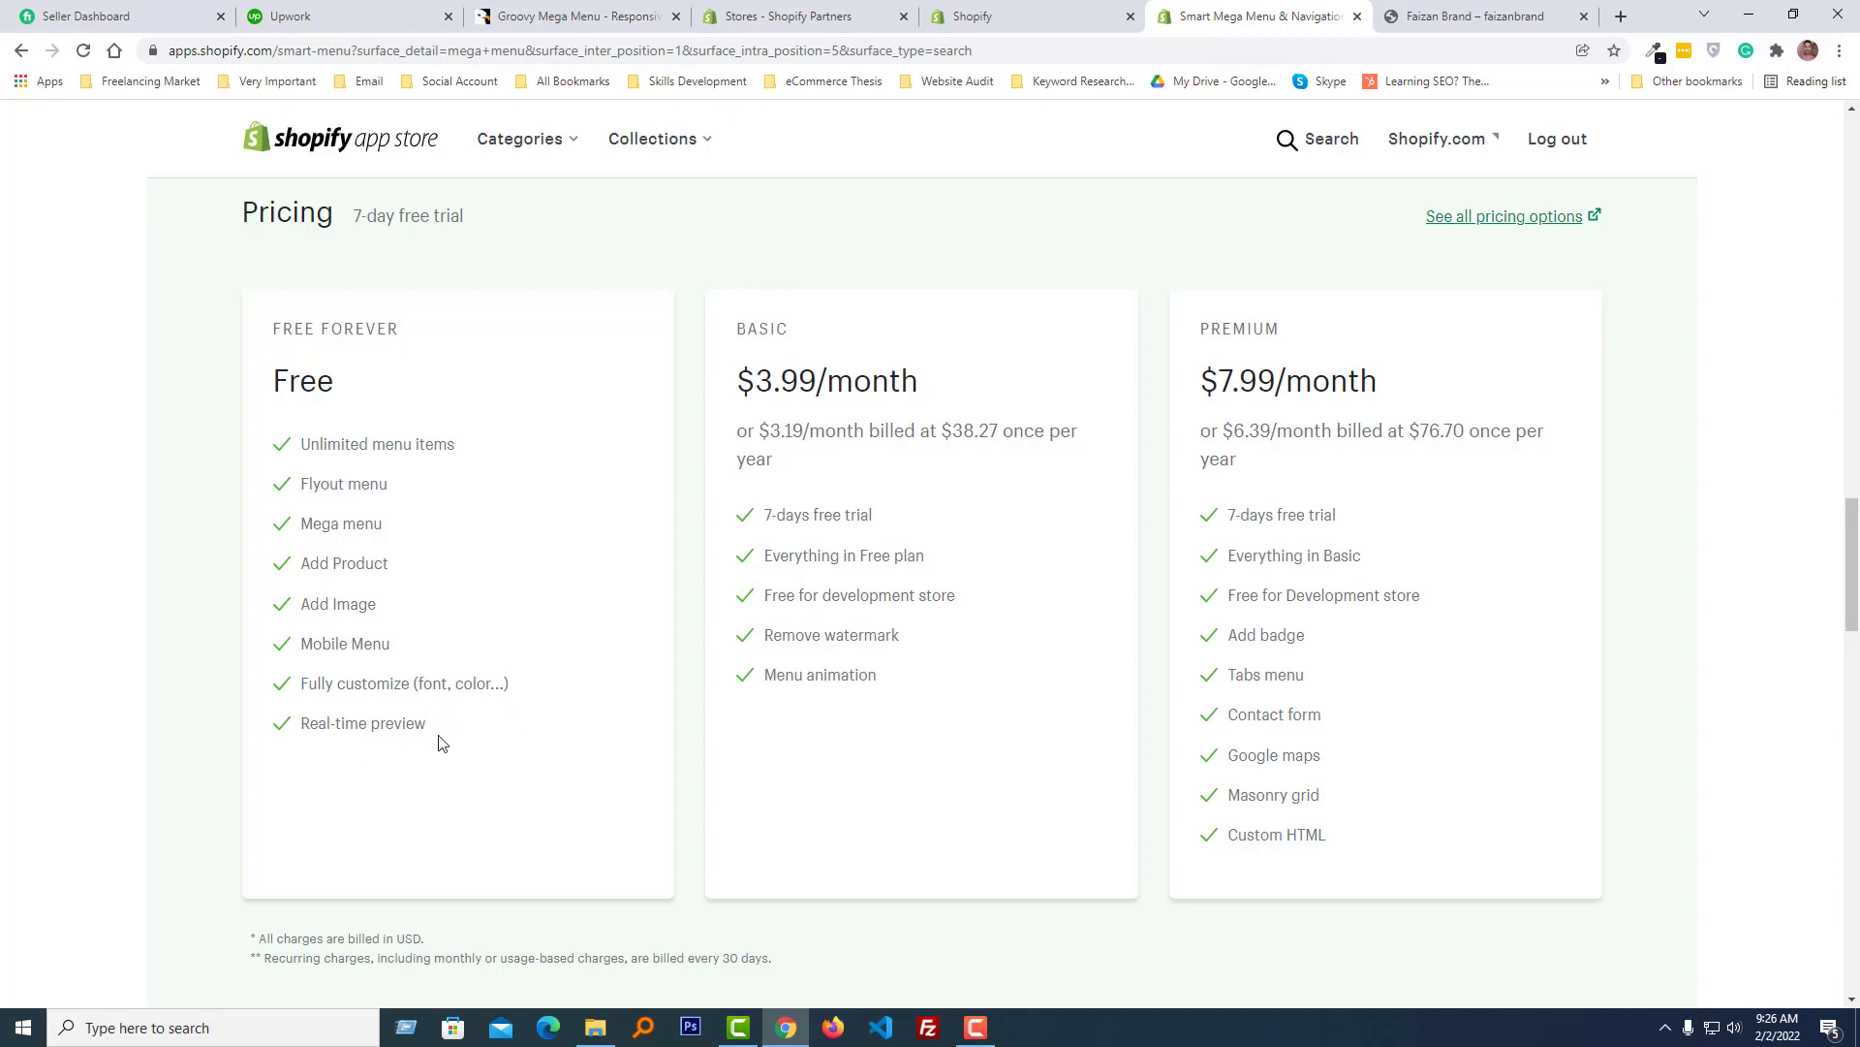
scroll(496, 511, "down", 3)
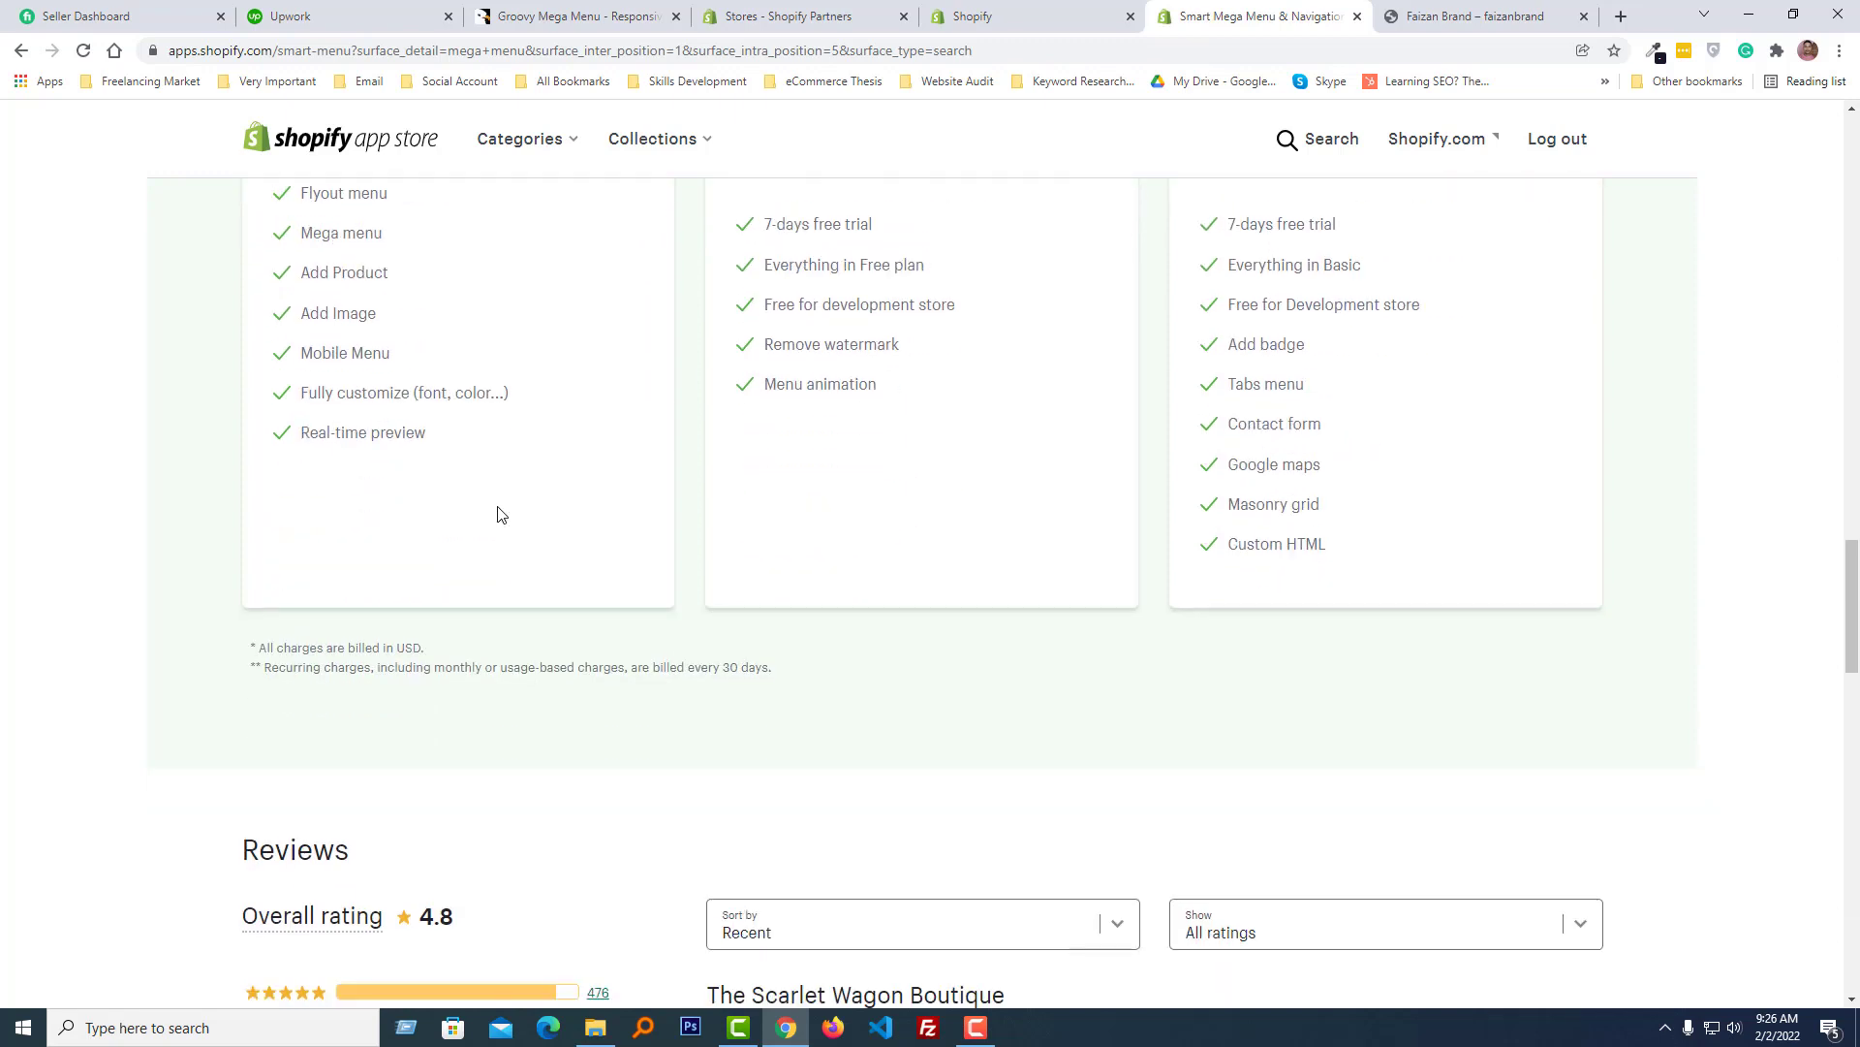
scroll(497, 513, "down", 9)
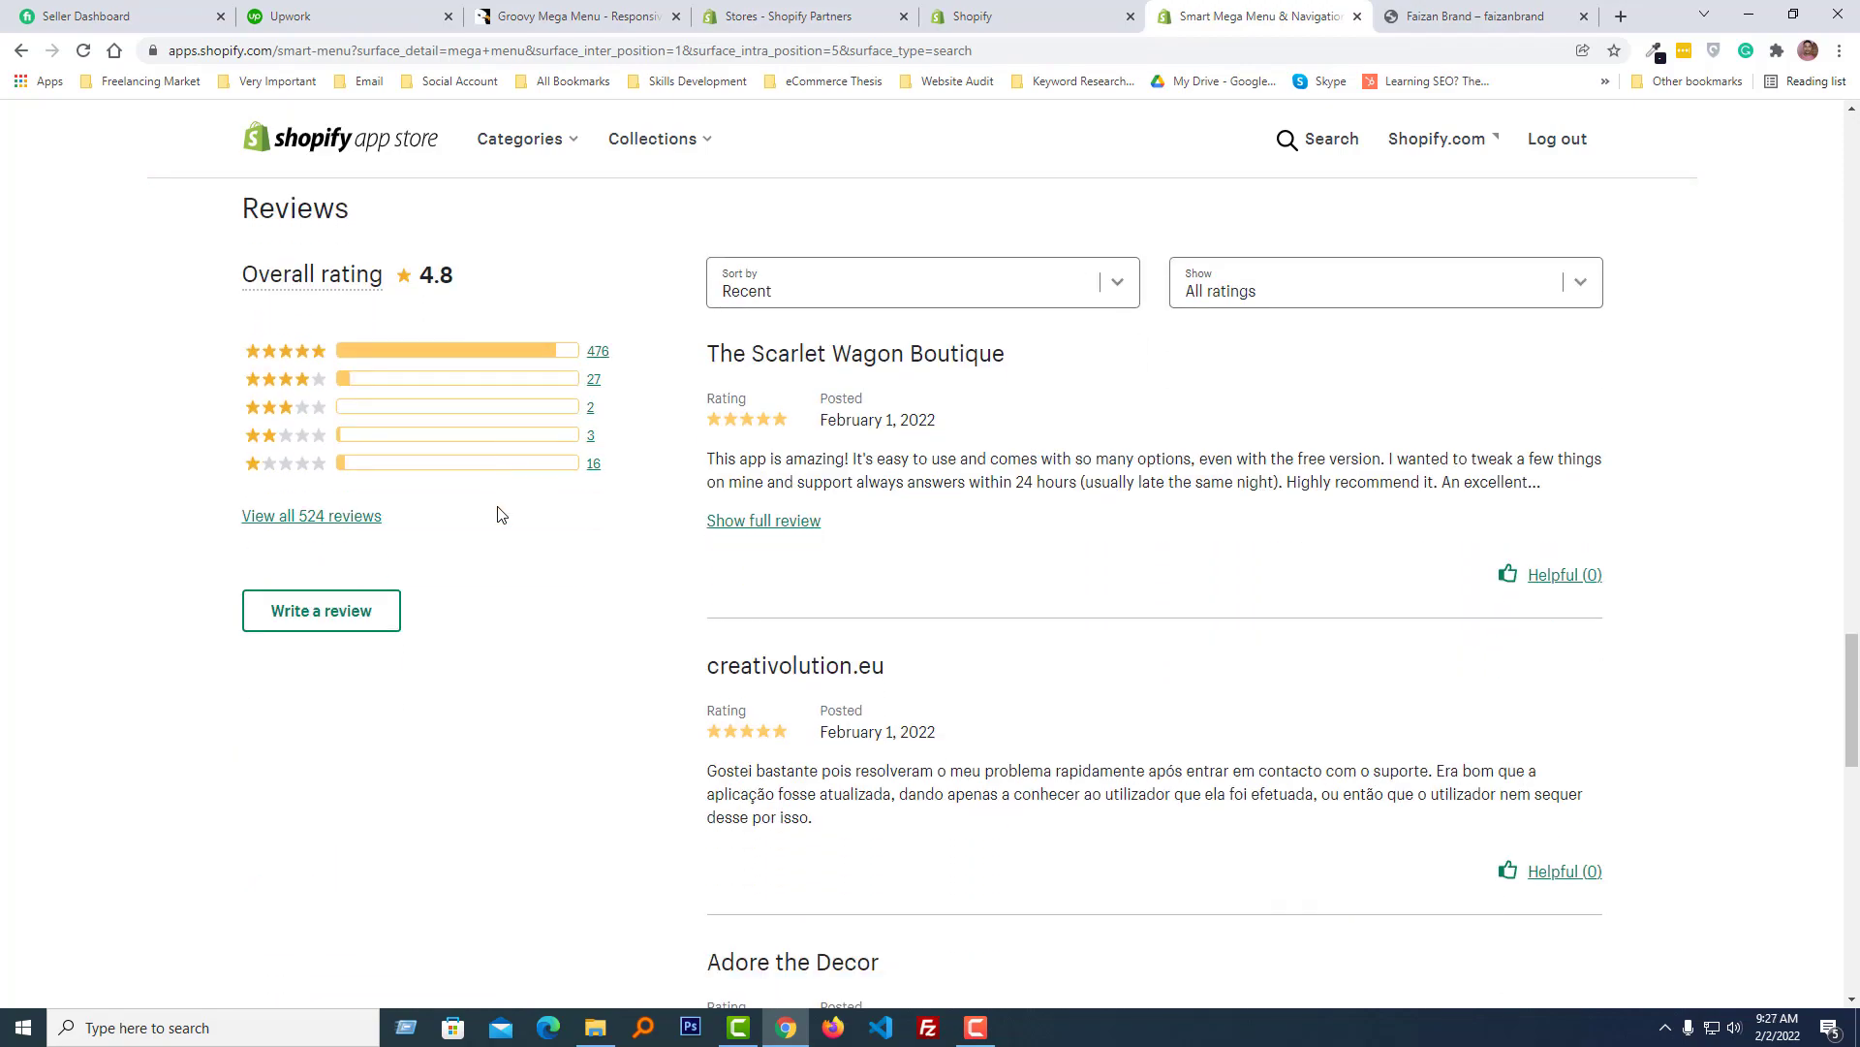
scroll(500, 513, "up", 3)
scroll(546, 514, "up", 20)
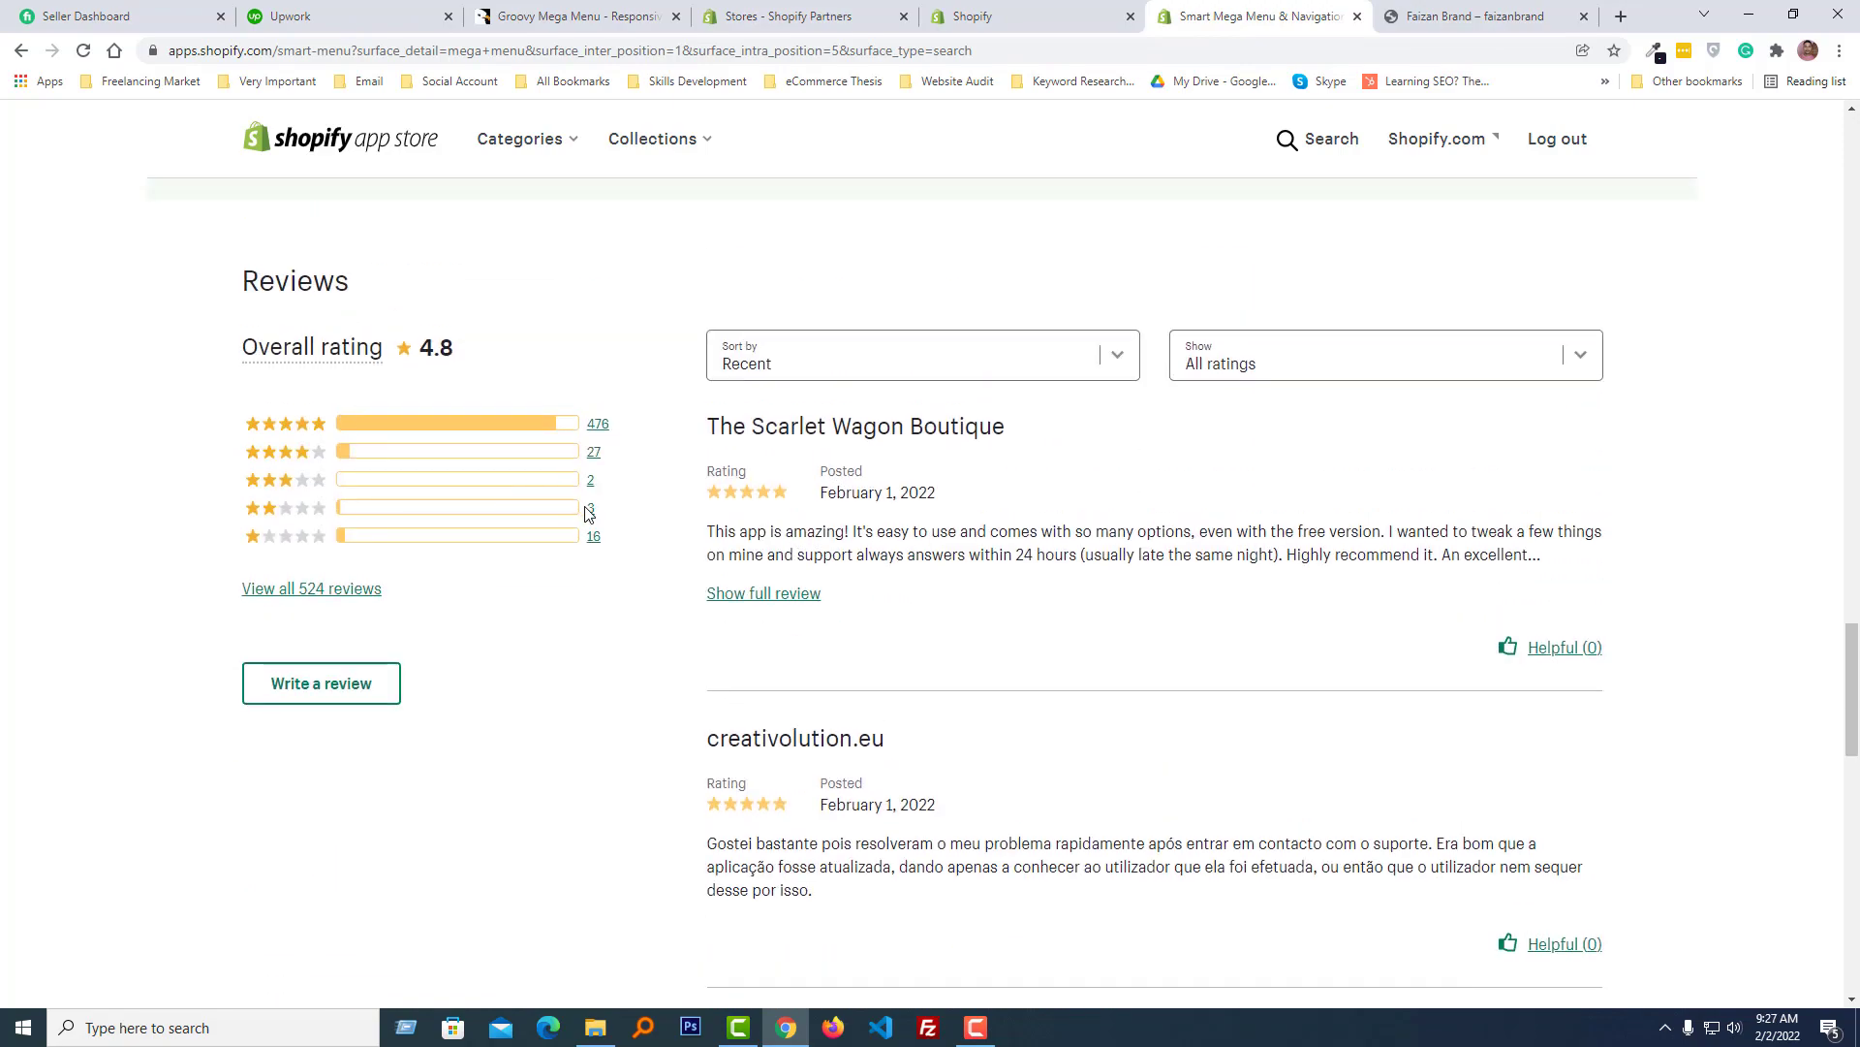
scroll(584, 515, "up", 5)
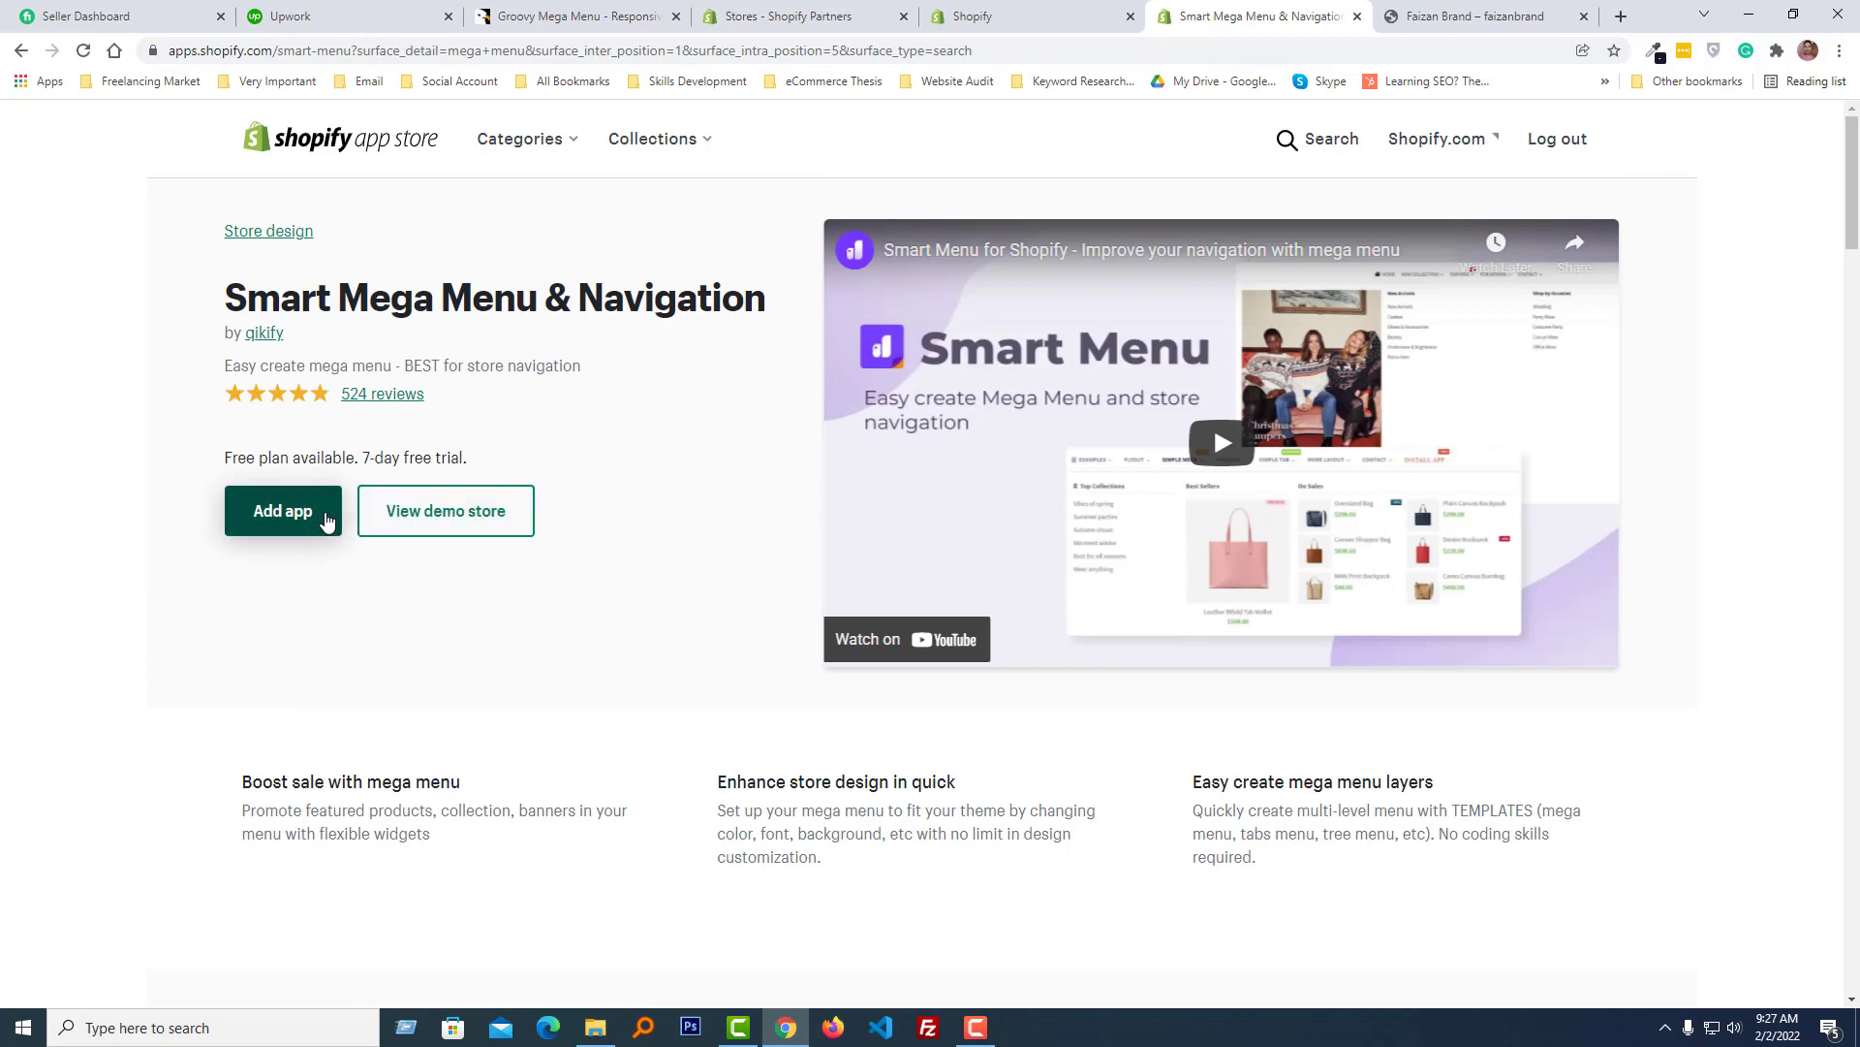
- Add and install the Smart Mega Menu & Navigation app on the store
left_click(327, 521)
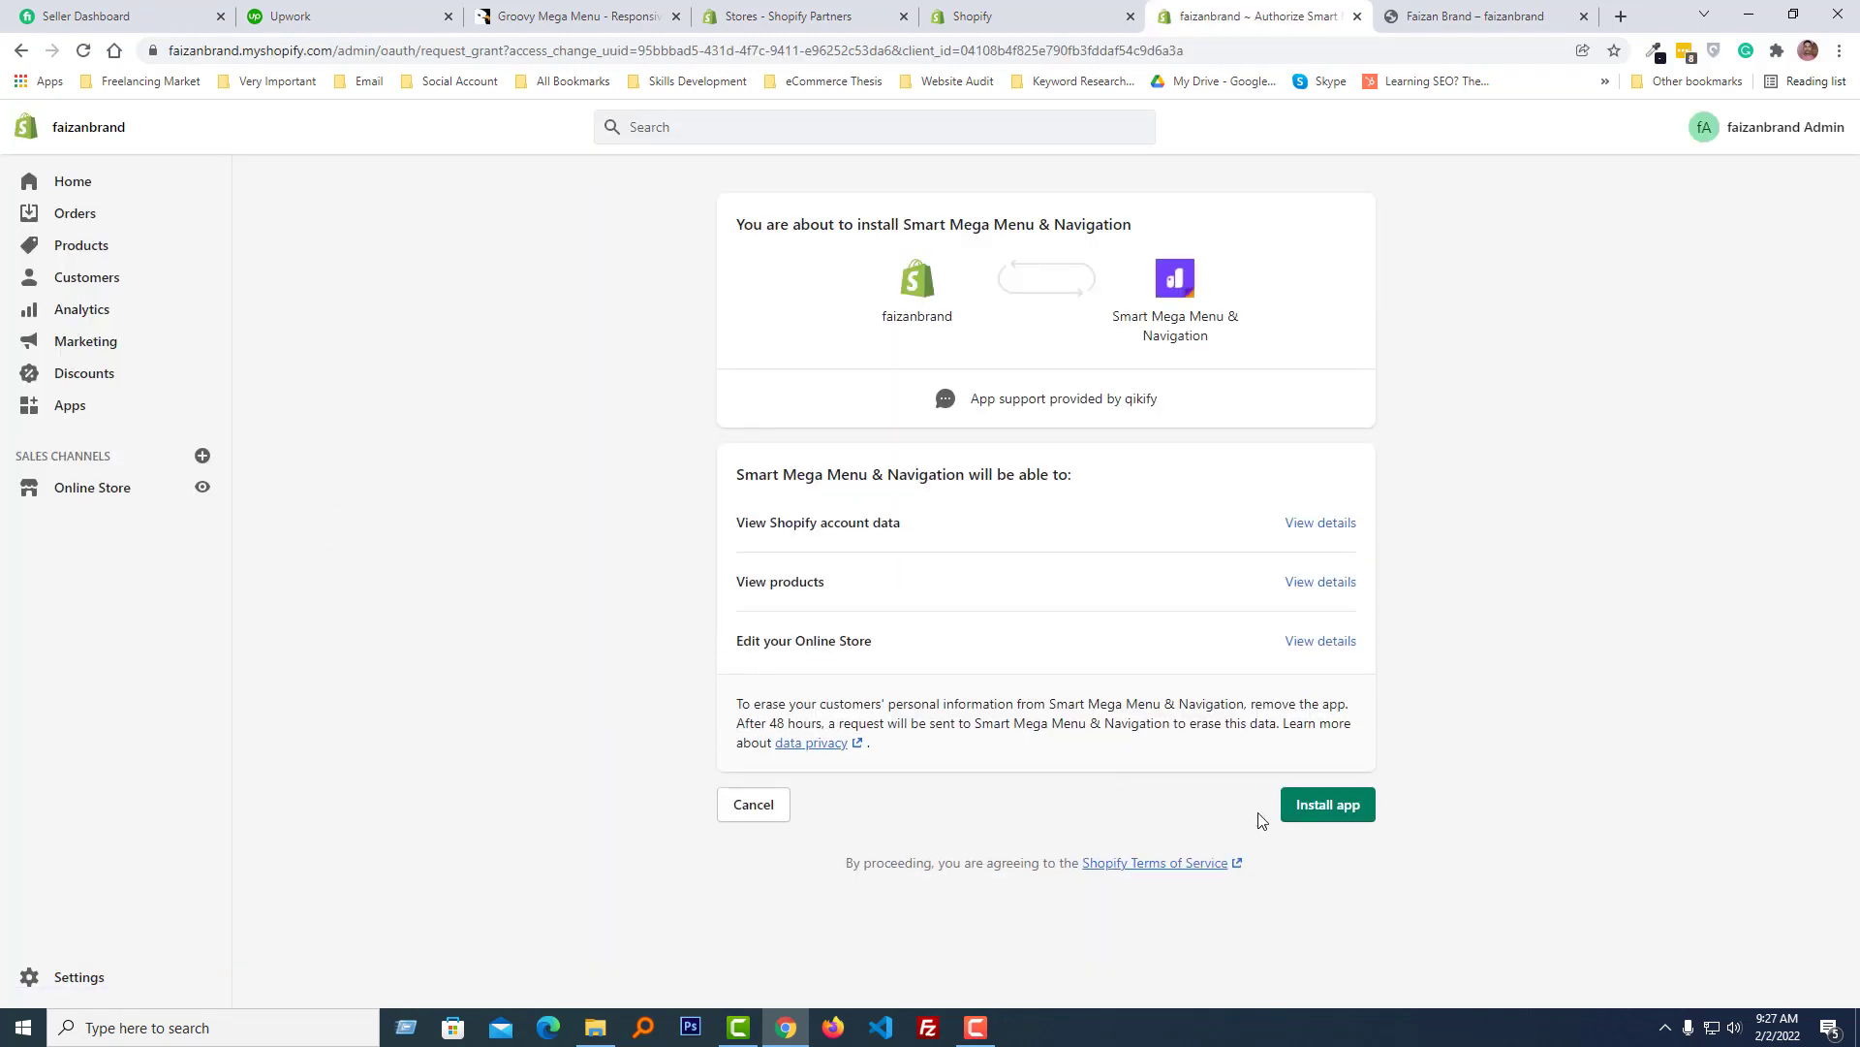
left_click(1319, 818)
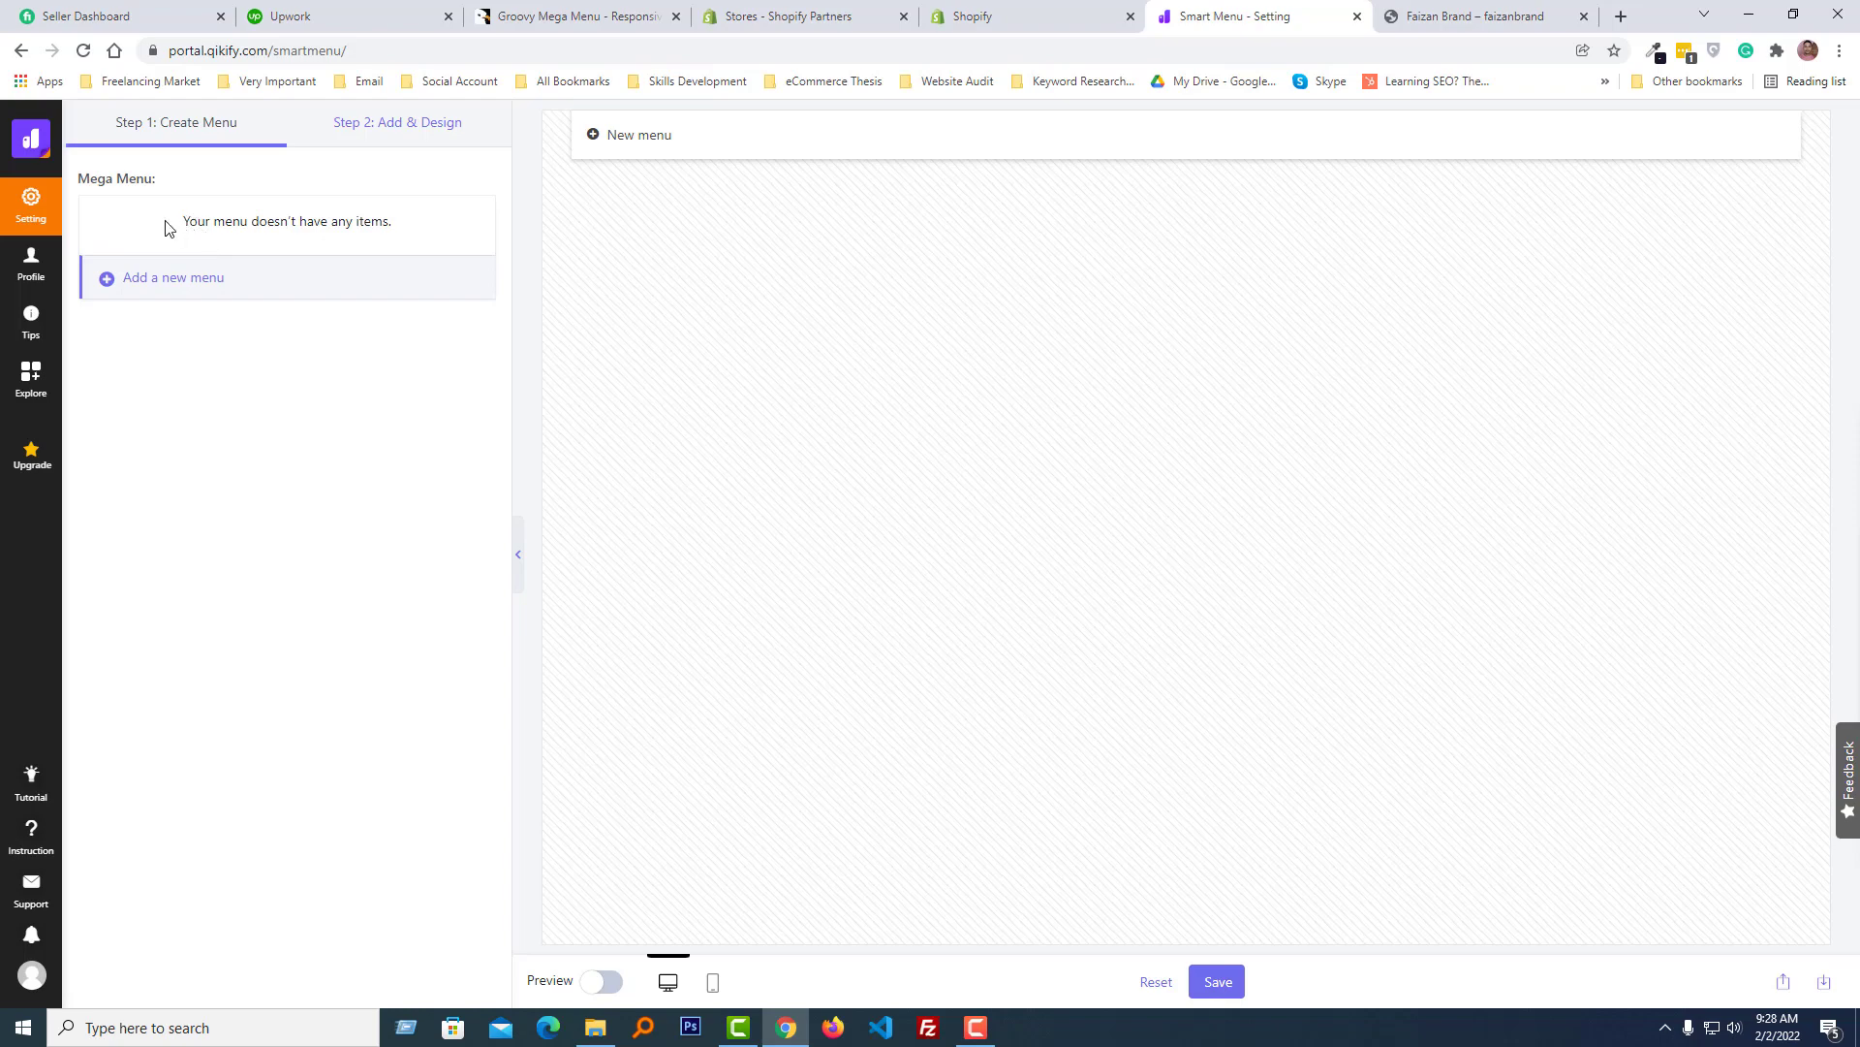
- Start adding a new menu in the Smart Menu editor
left_click_drag(166, 228, 387, 222)
left_click(254, 226)
left_click(201, 281)
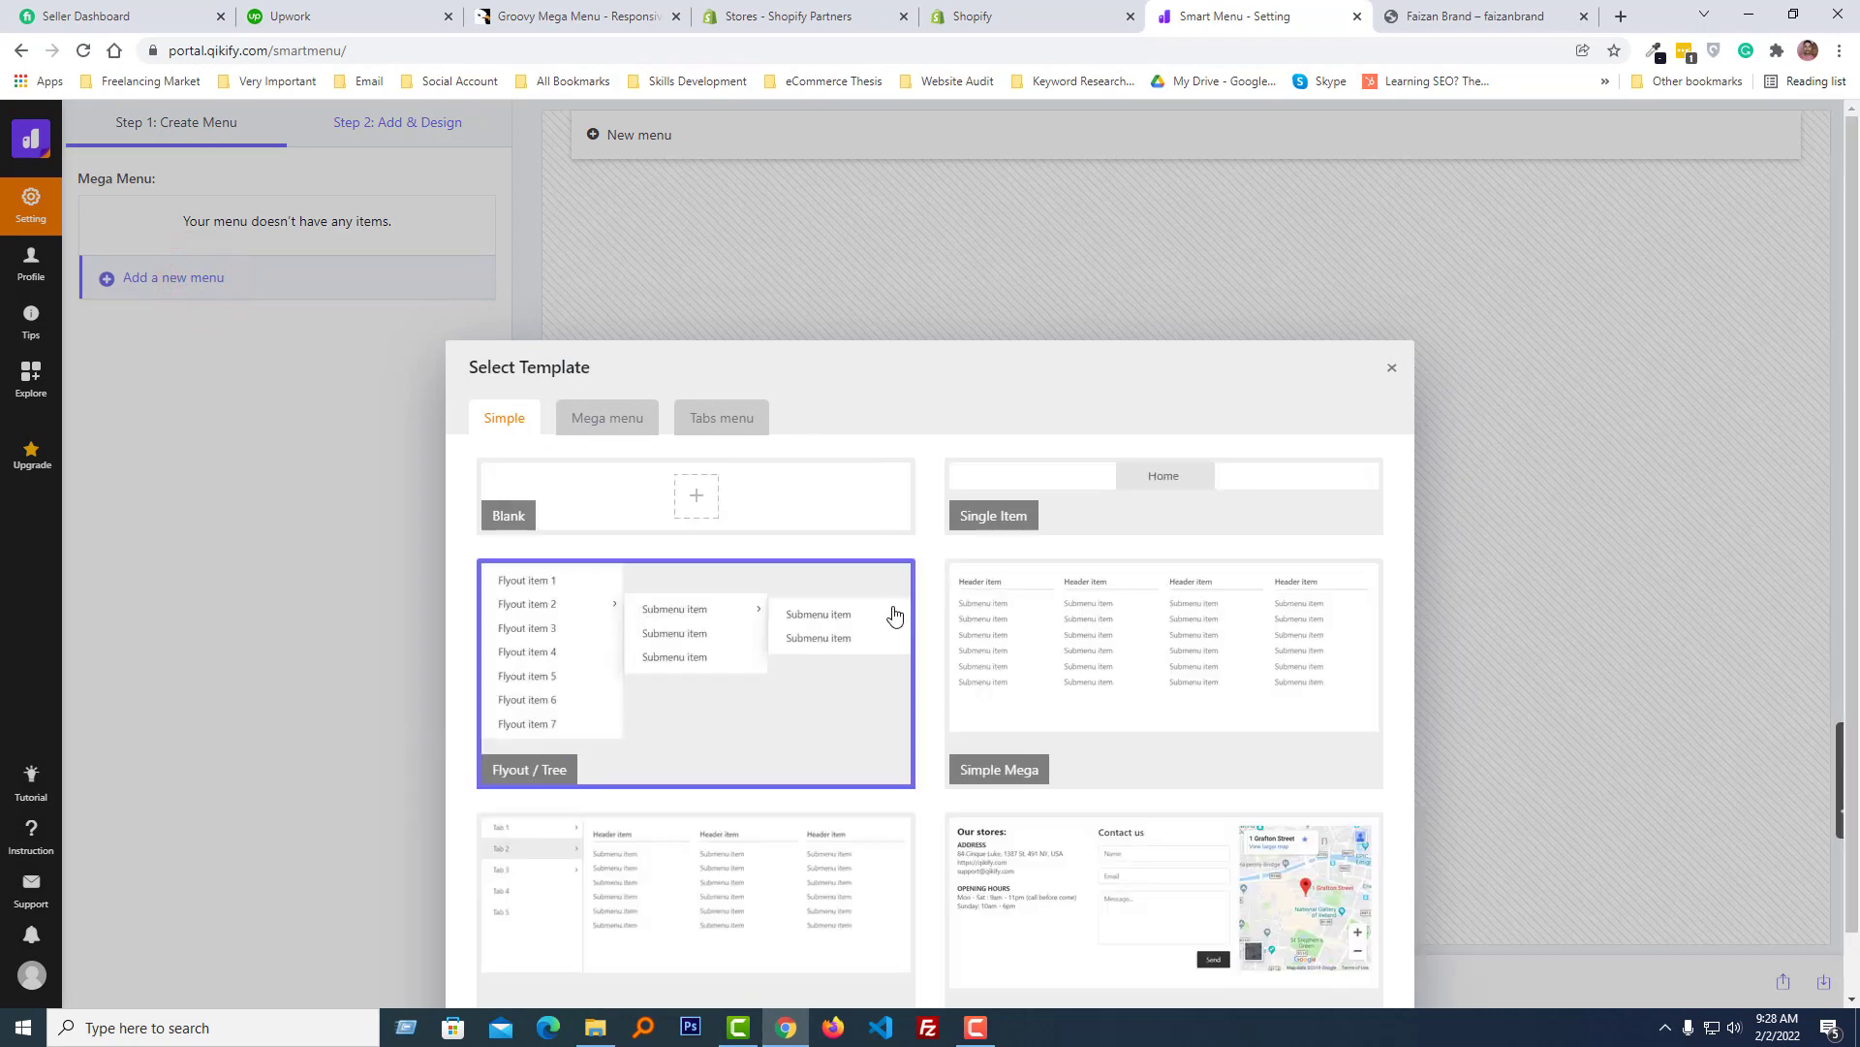
- Browse the menu templates and choose the Collection 03 template from the Mega menu category
scroll(889, 614, "down", 1)
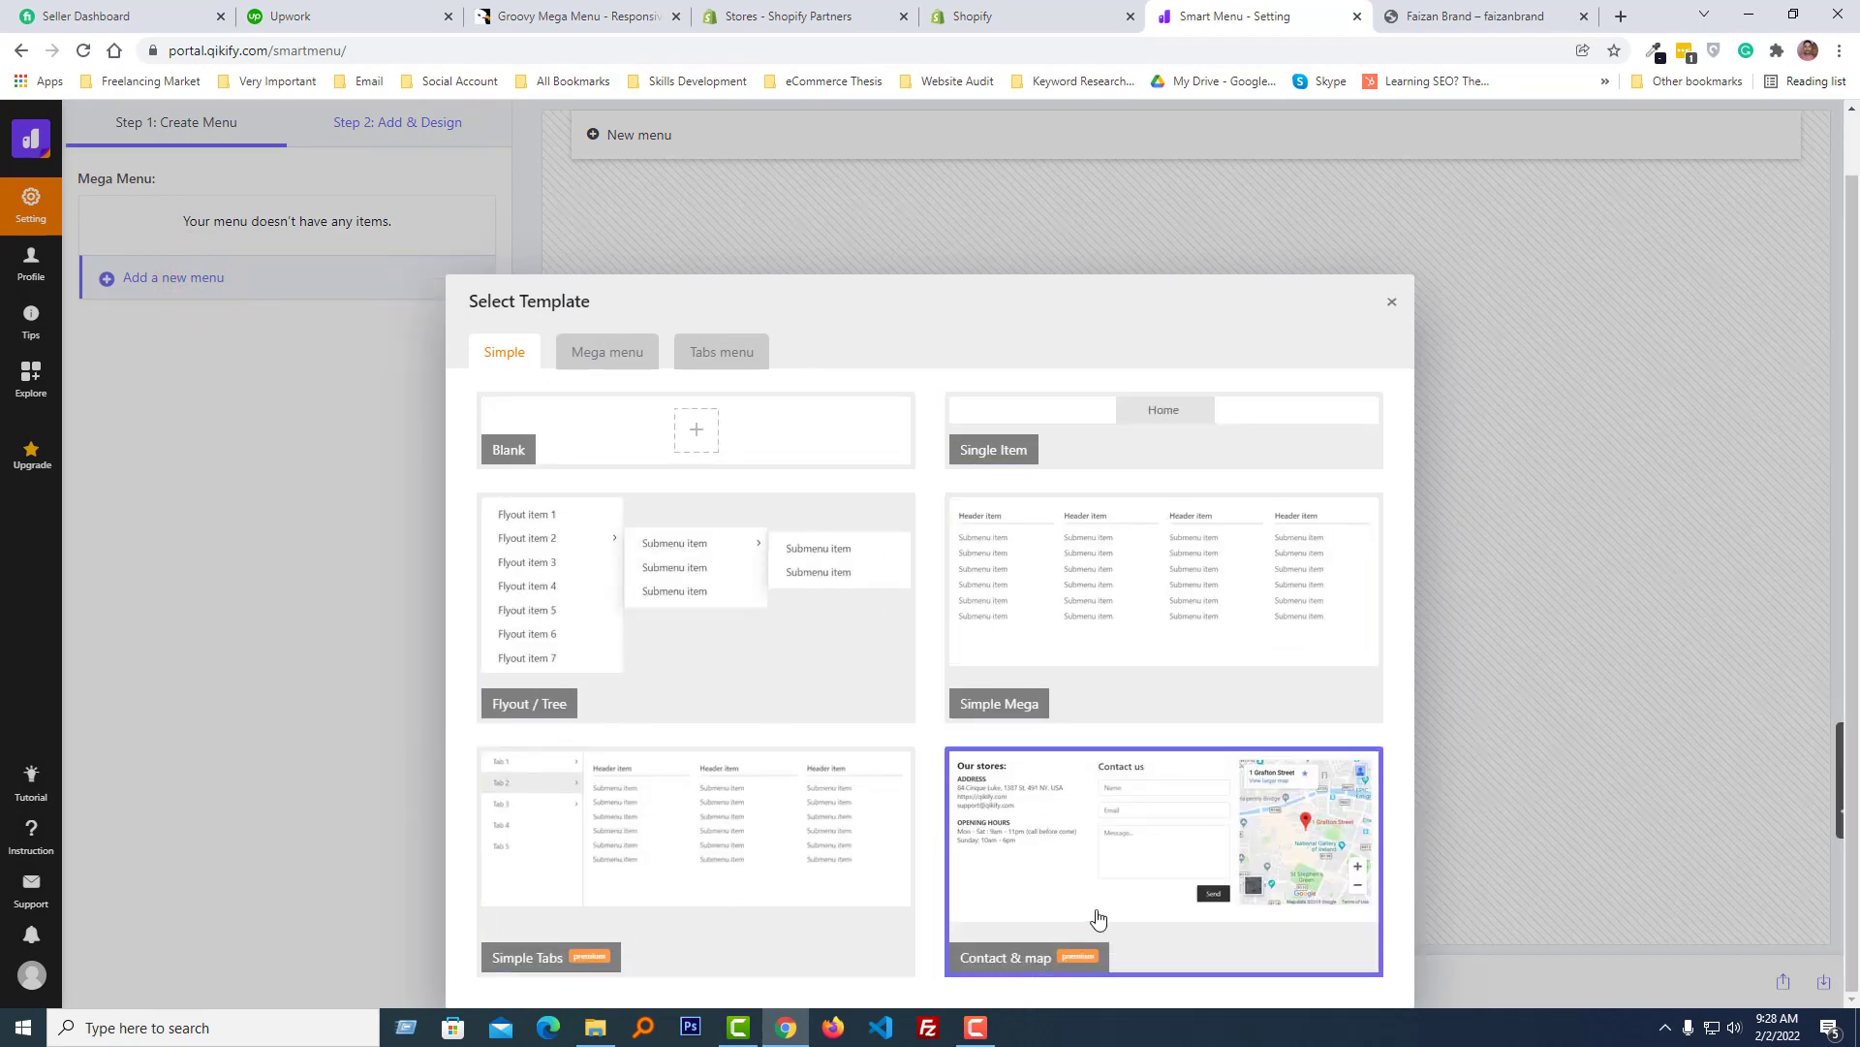
left_click(606, 353)
left_click(503, 171)
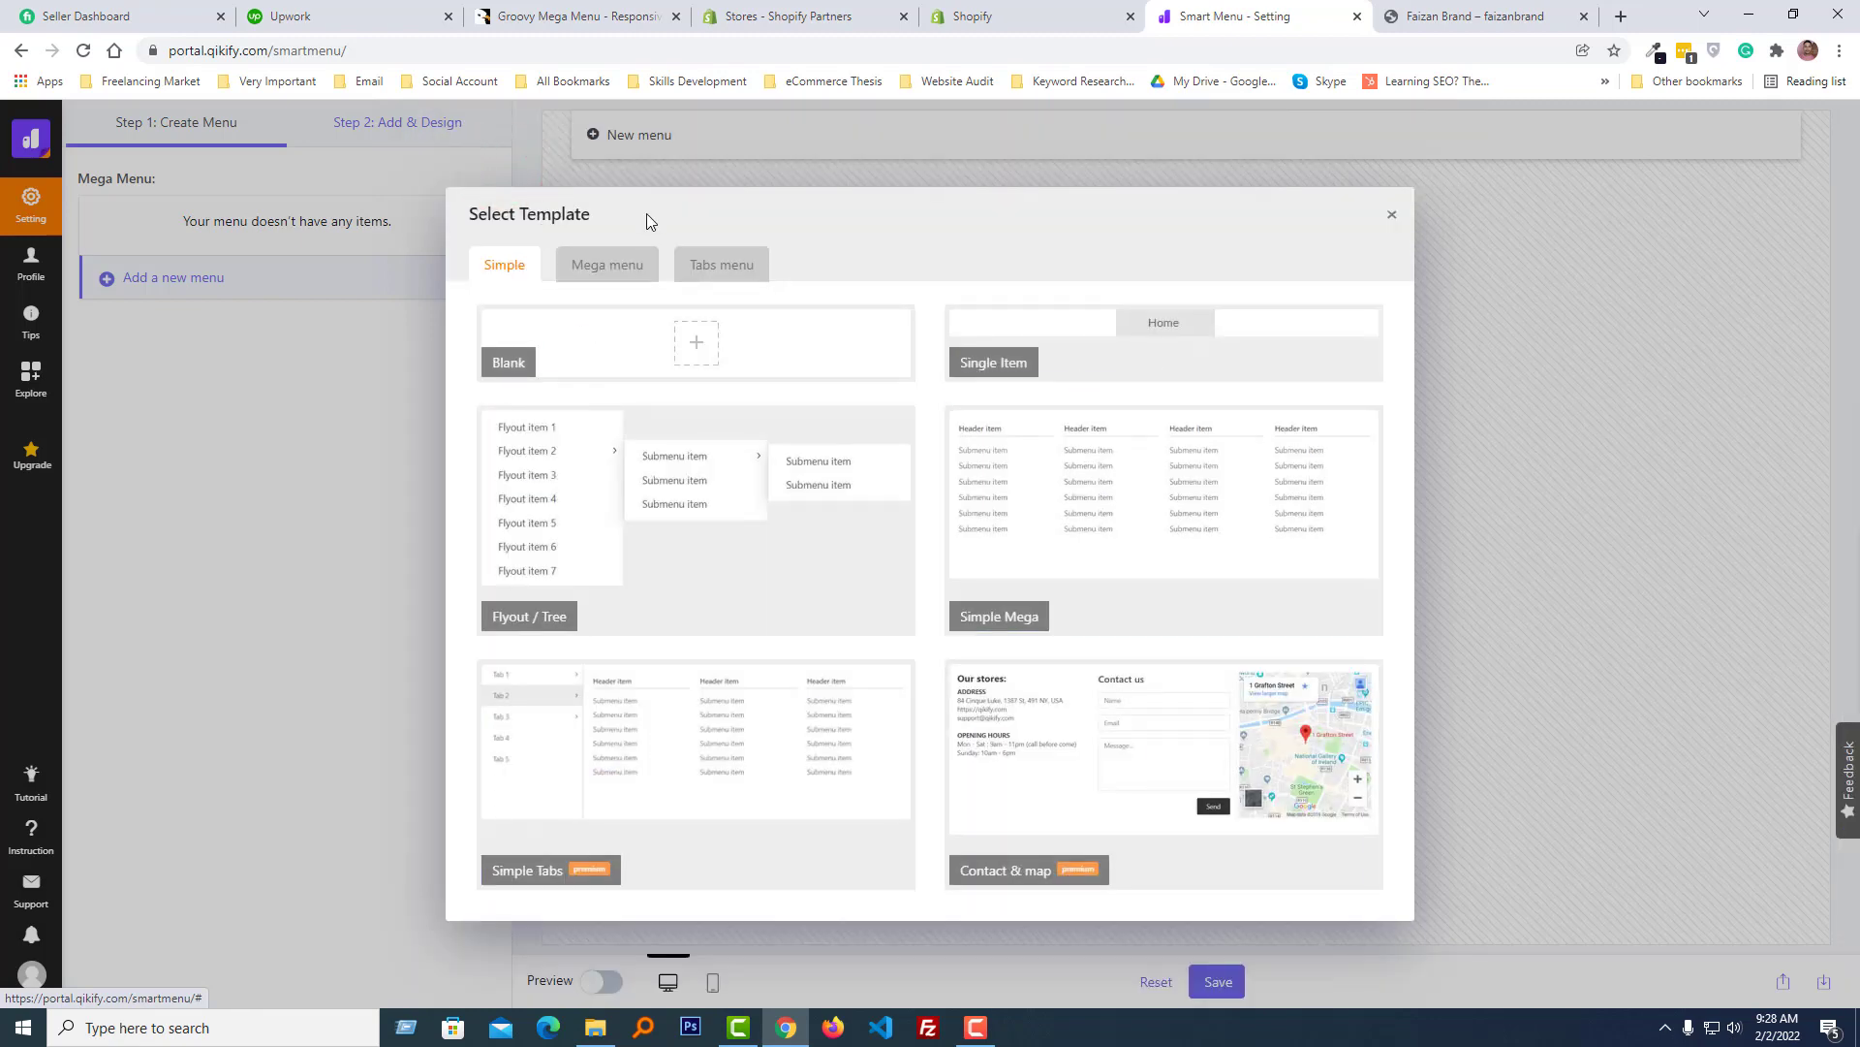
left_click(603, 269)
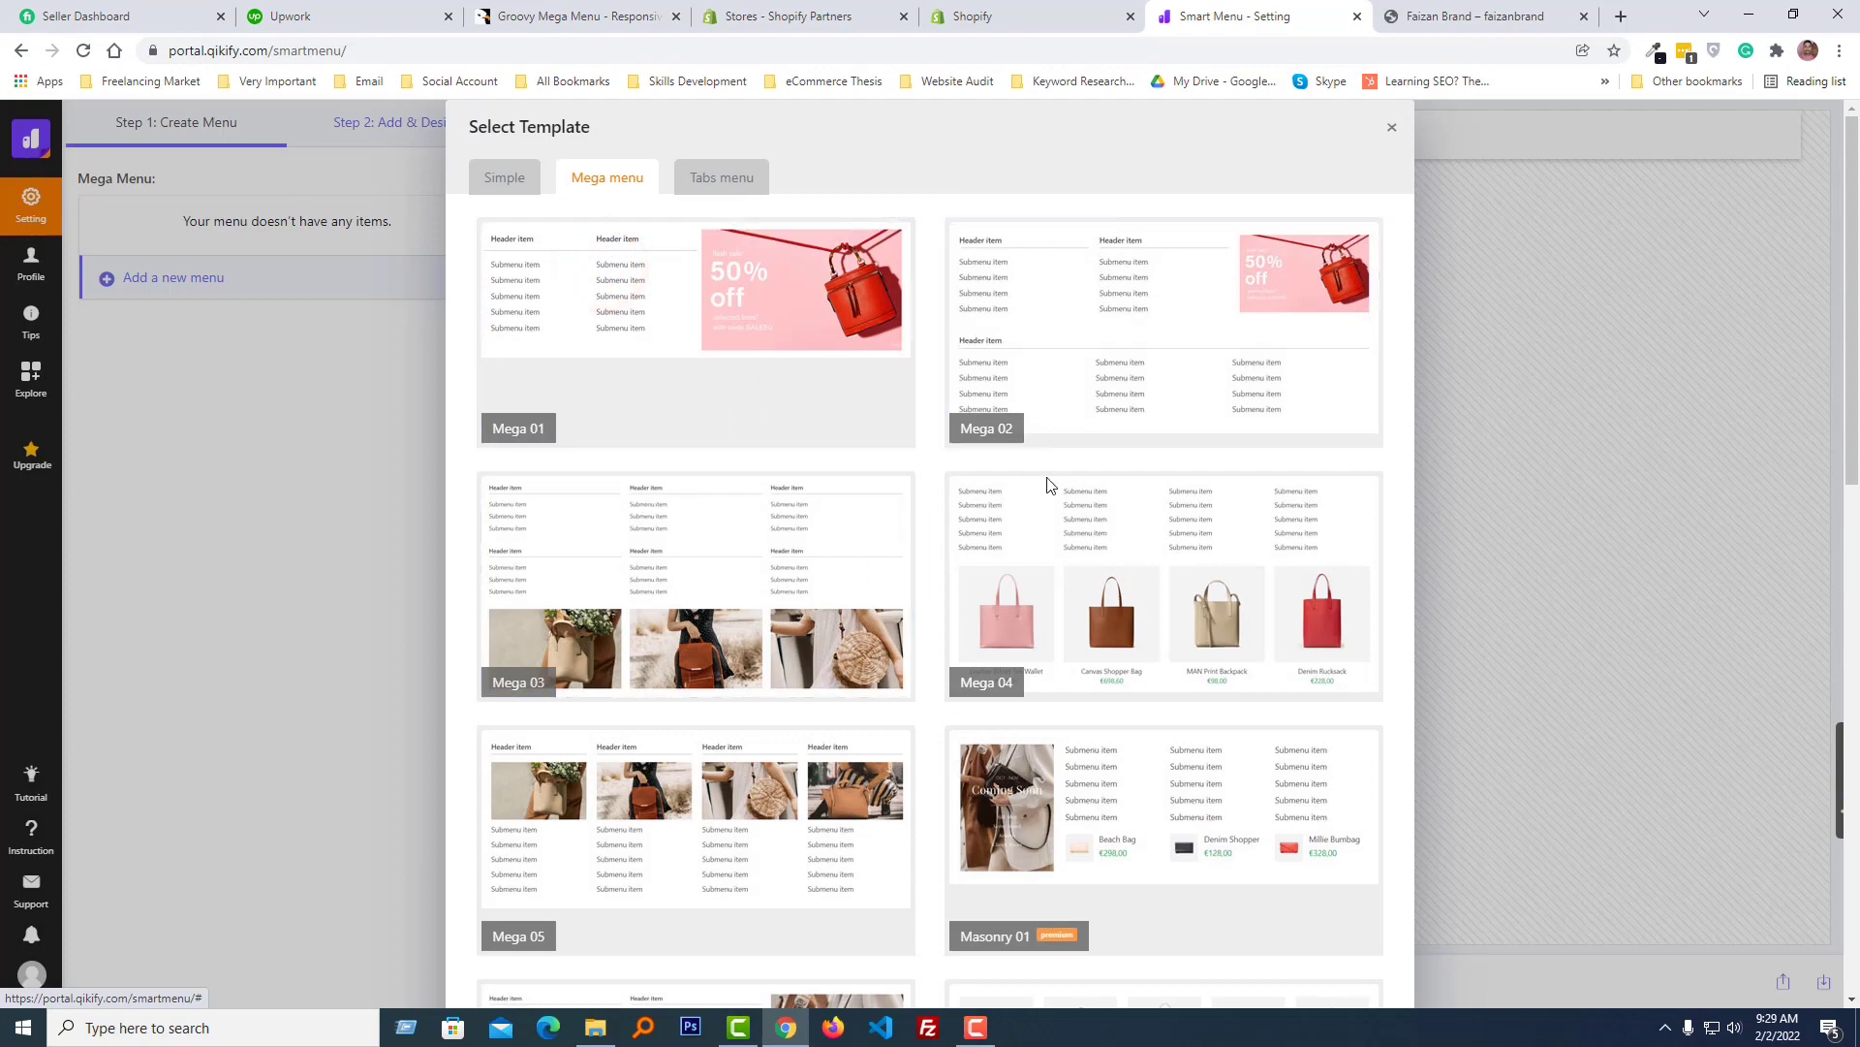
scroll(832, 565, "down", 13)
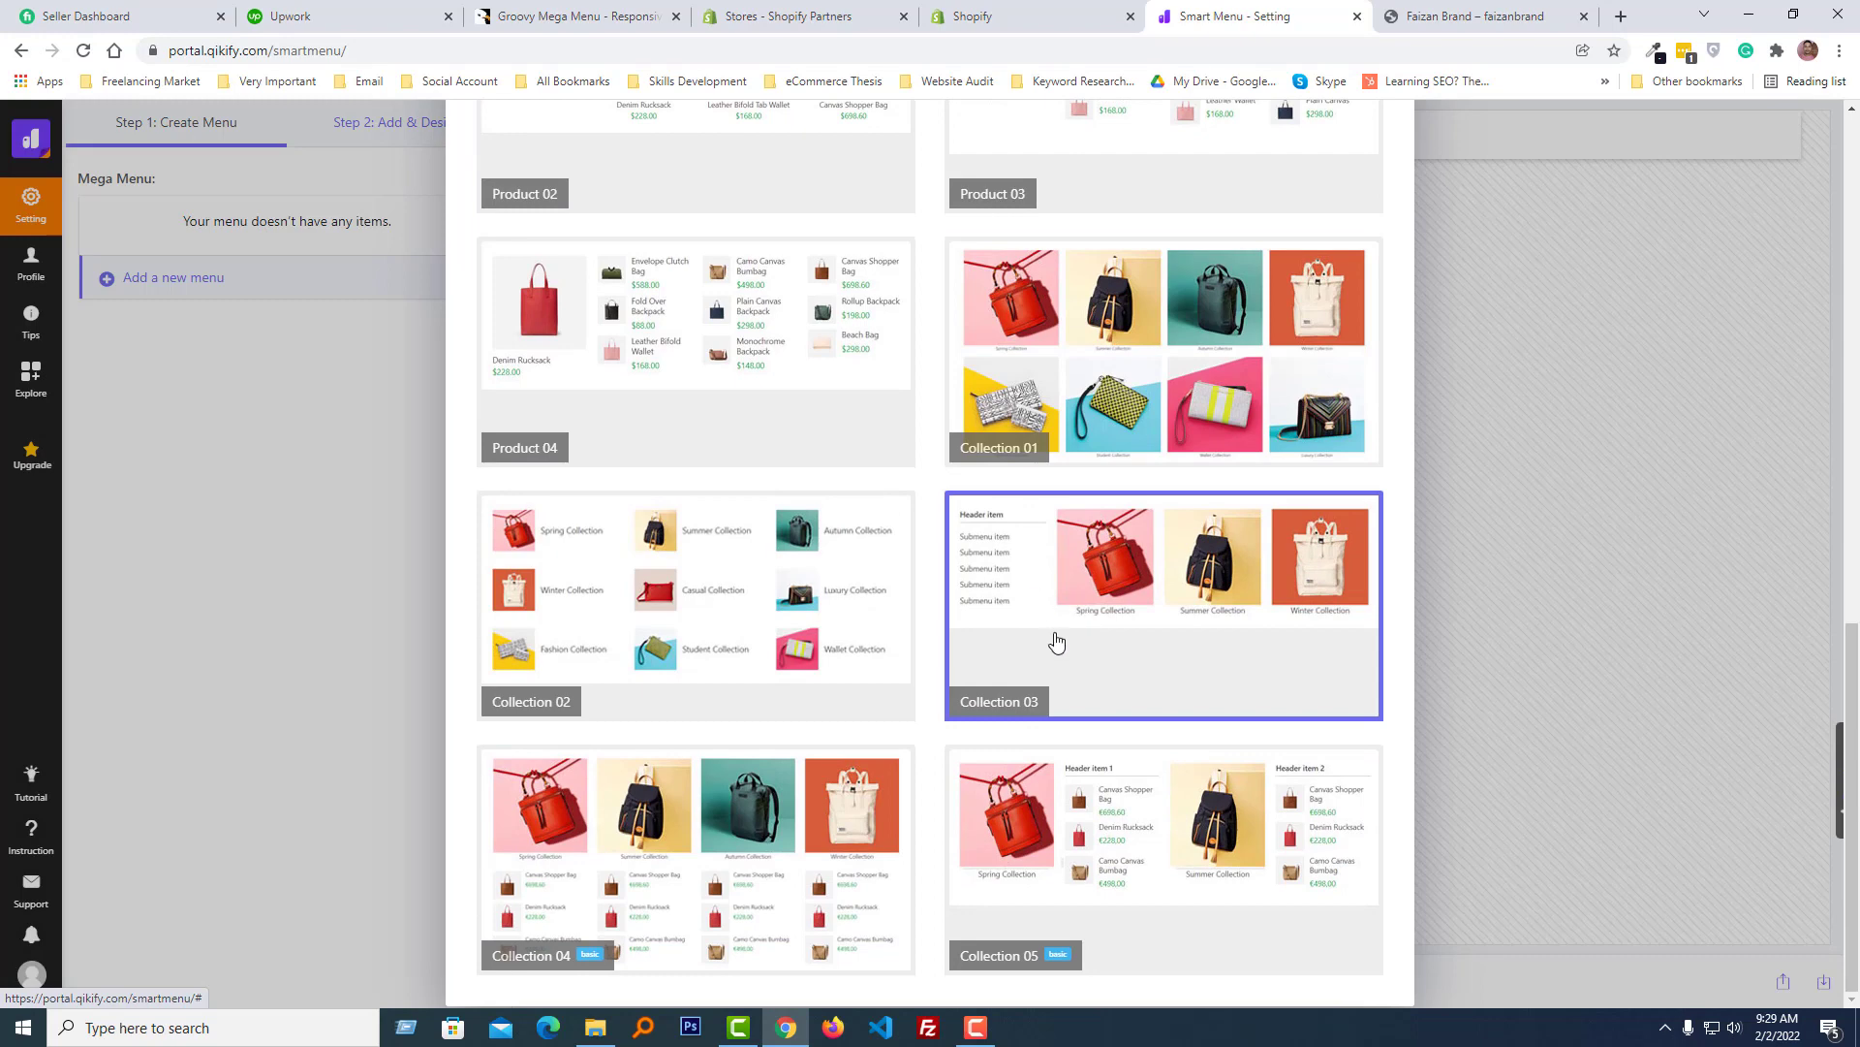
scroll(686, 519, "up", 4)
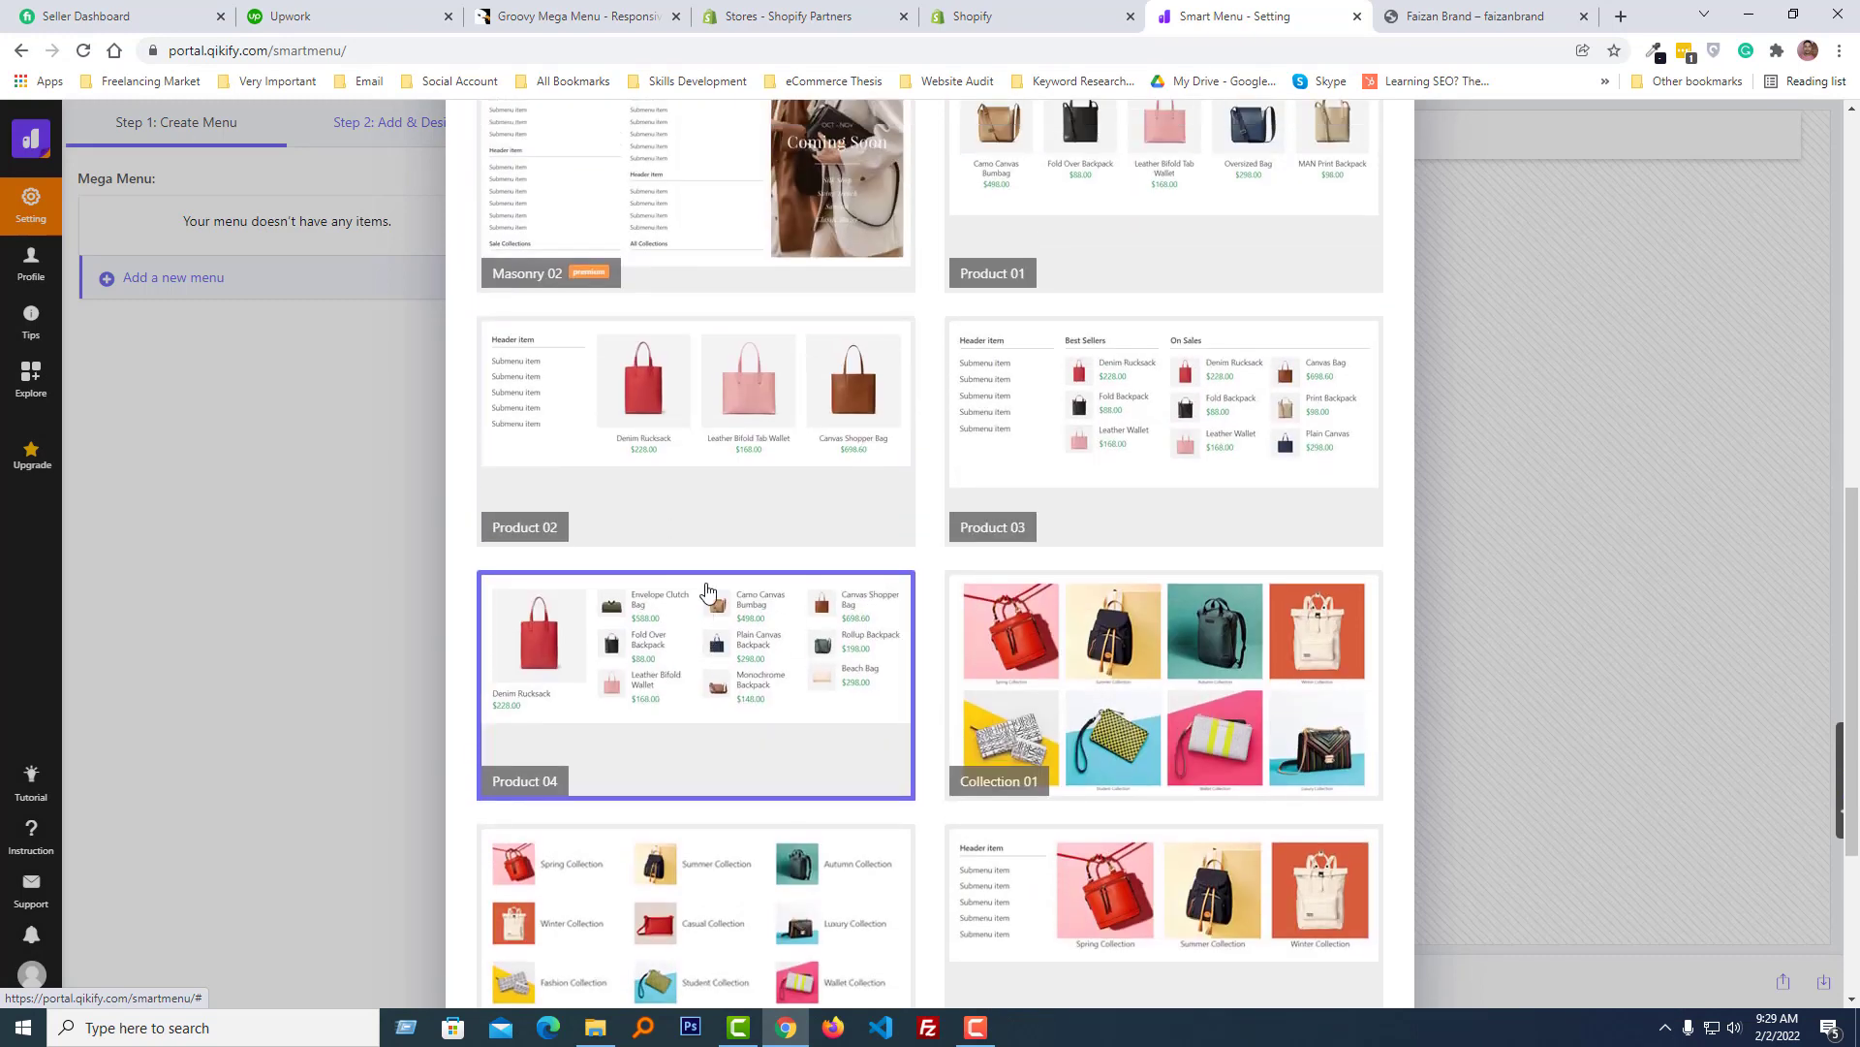
scroll(707, 589, "up", 1)
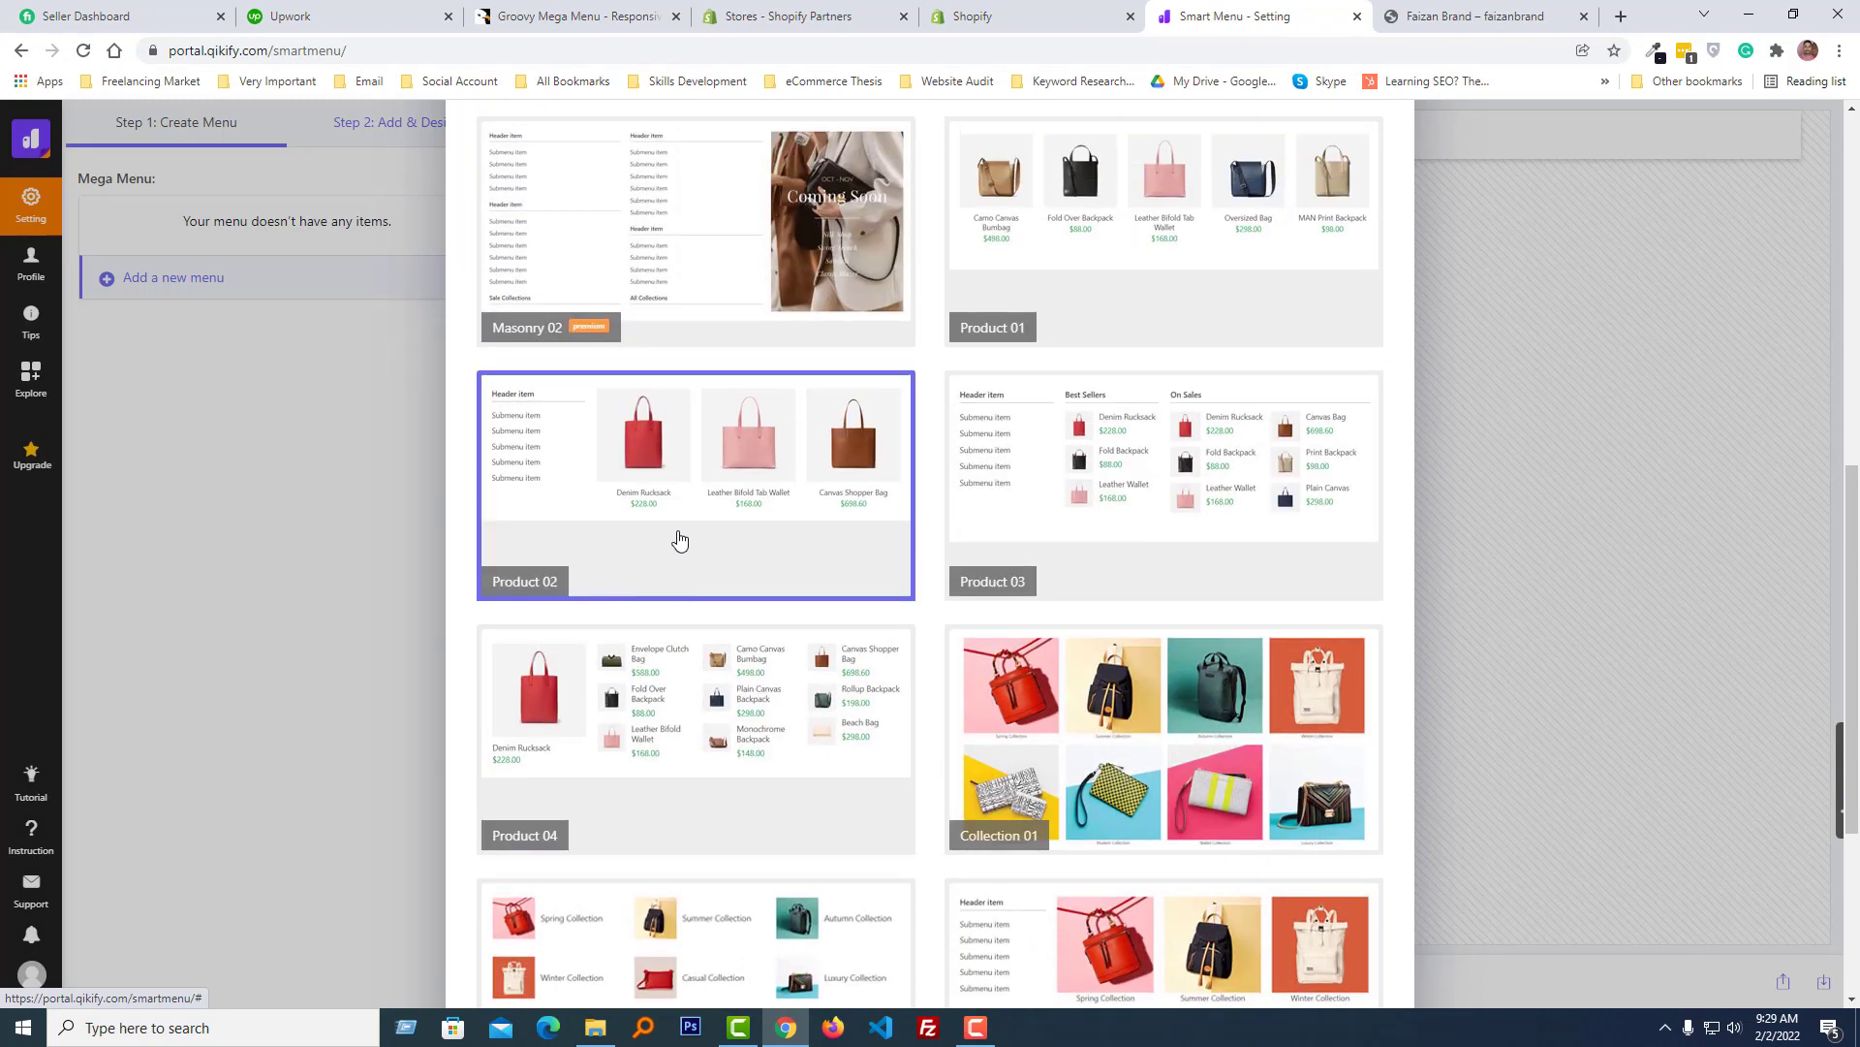
scroll(678, 537, "down", 4)
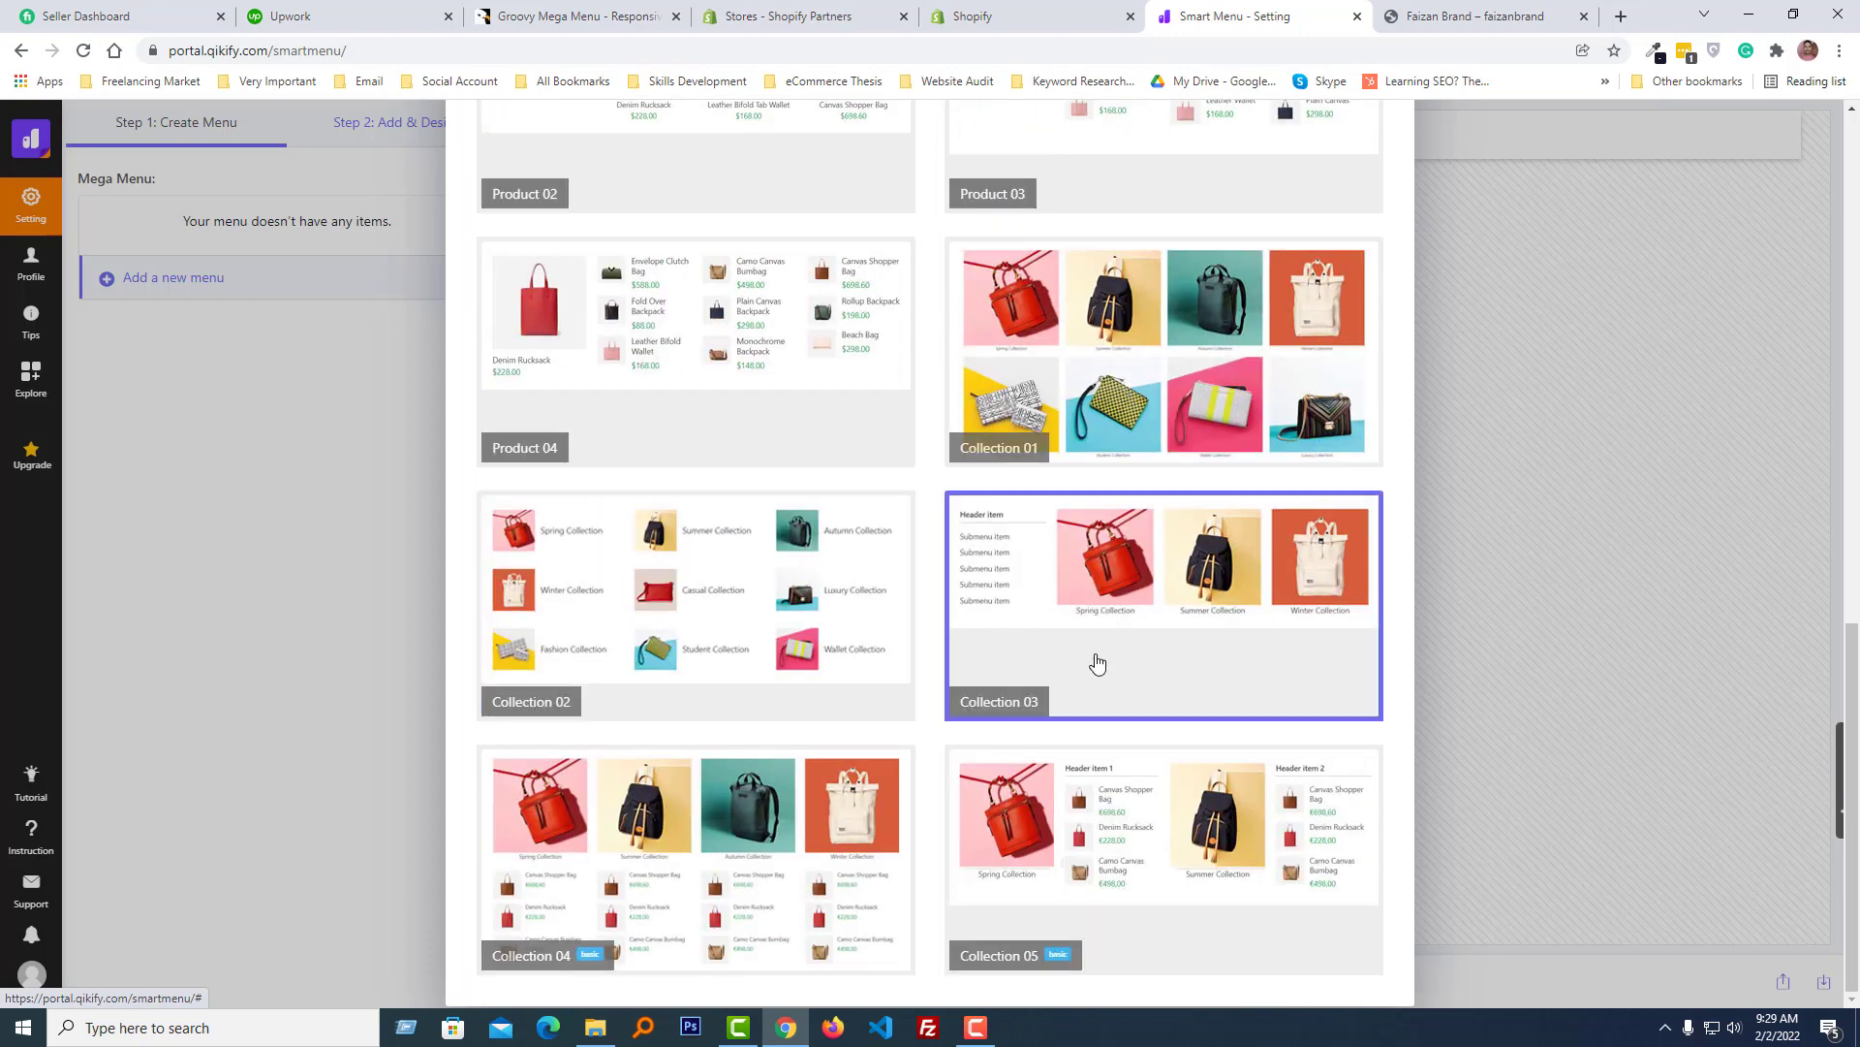
left_click(1148, 593)
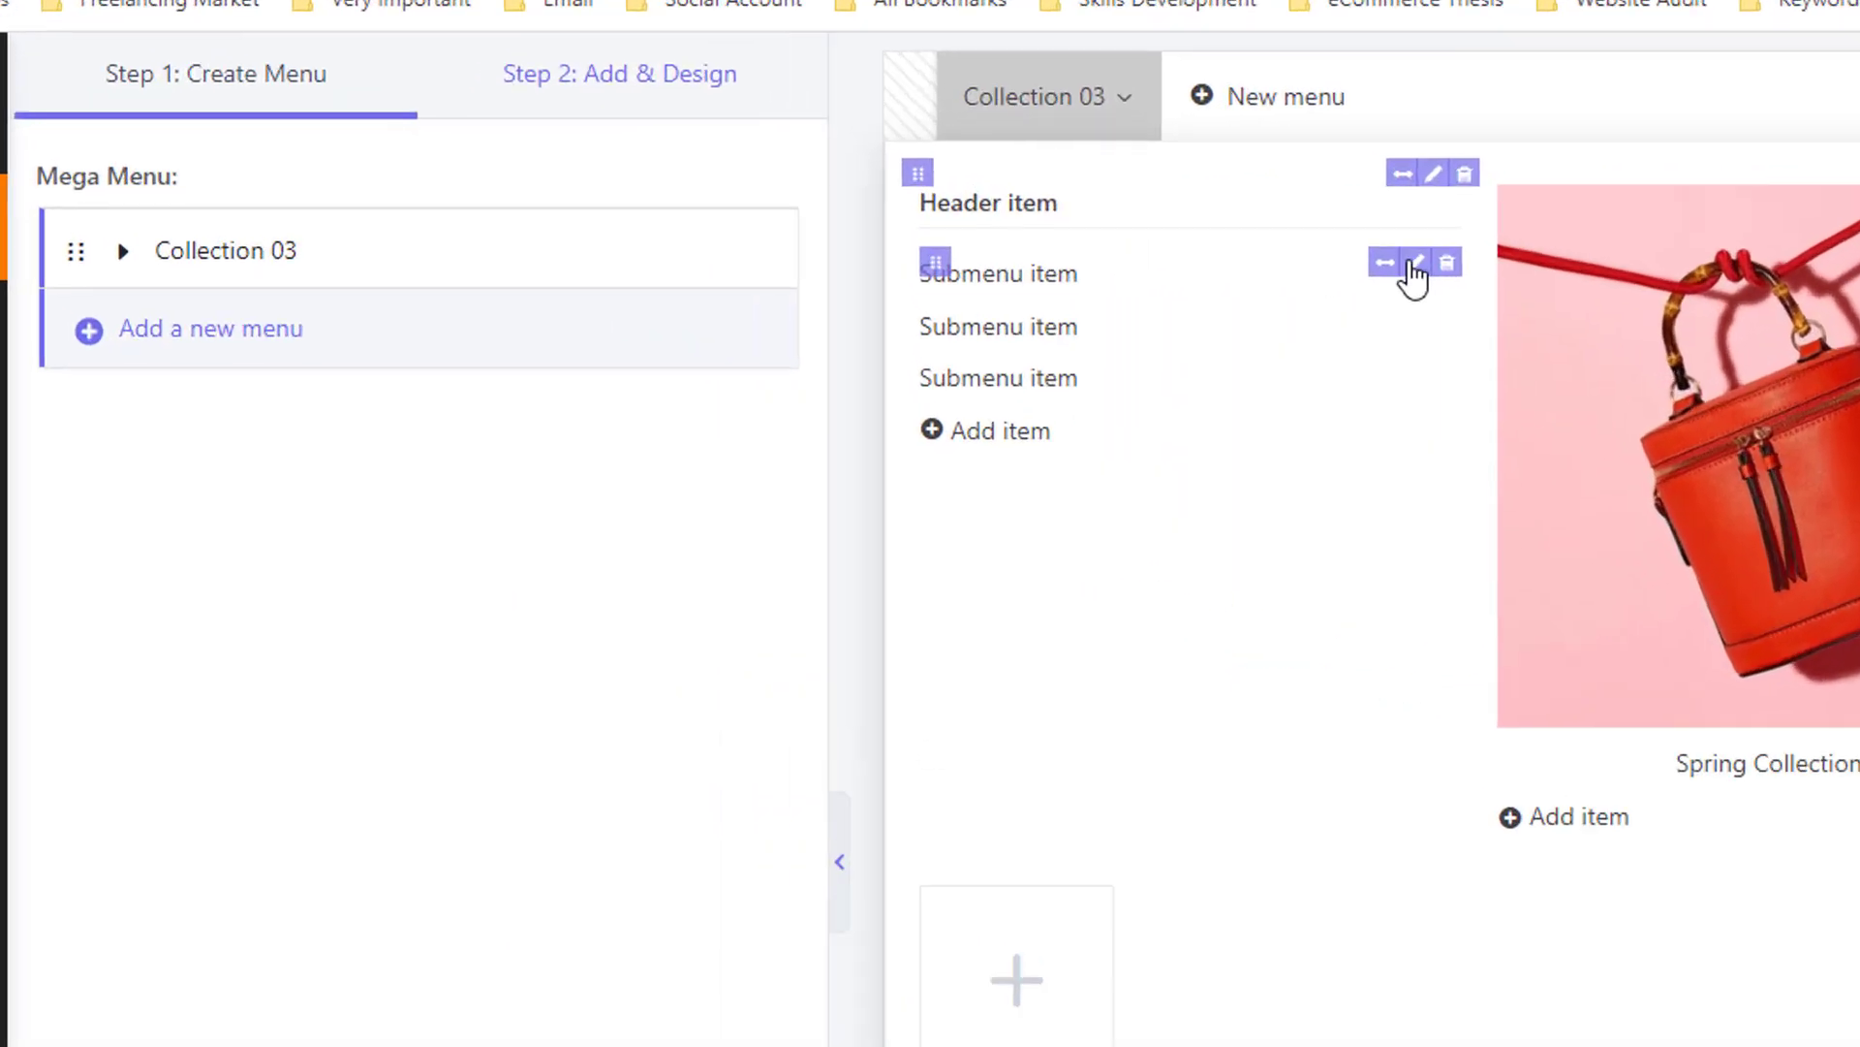
- Rename the first submenu item under Header item to "New Product"
left_click(1770, 287)
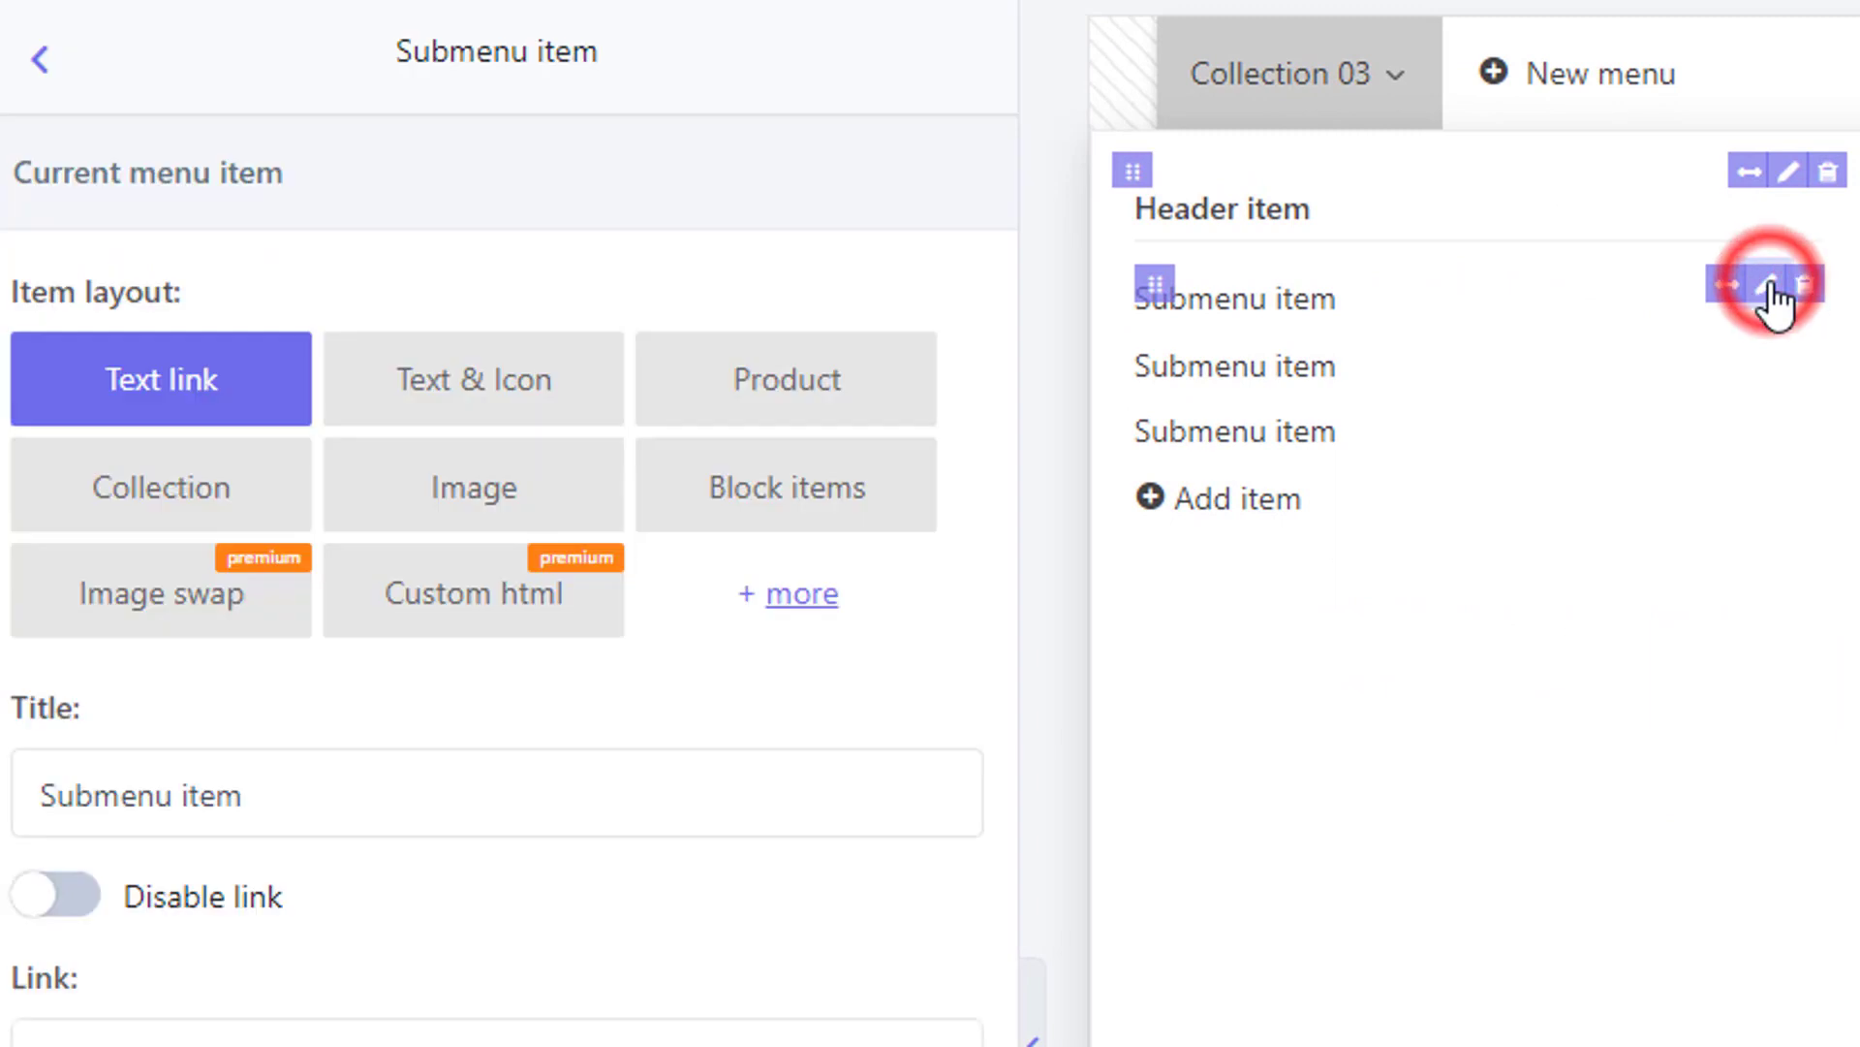
left_click(370, 817)
key("ctrl+a")
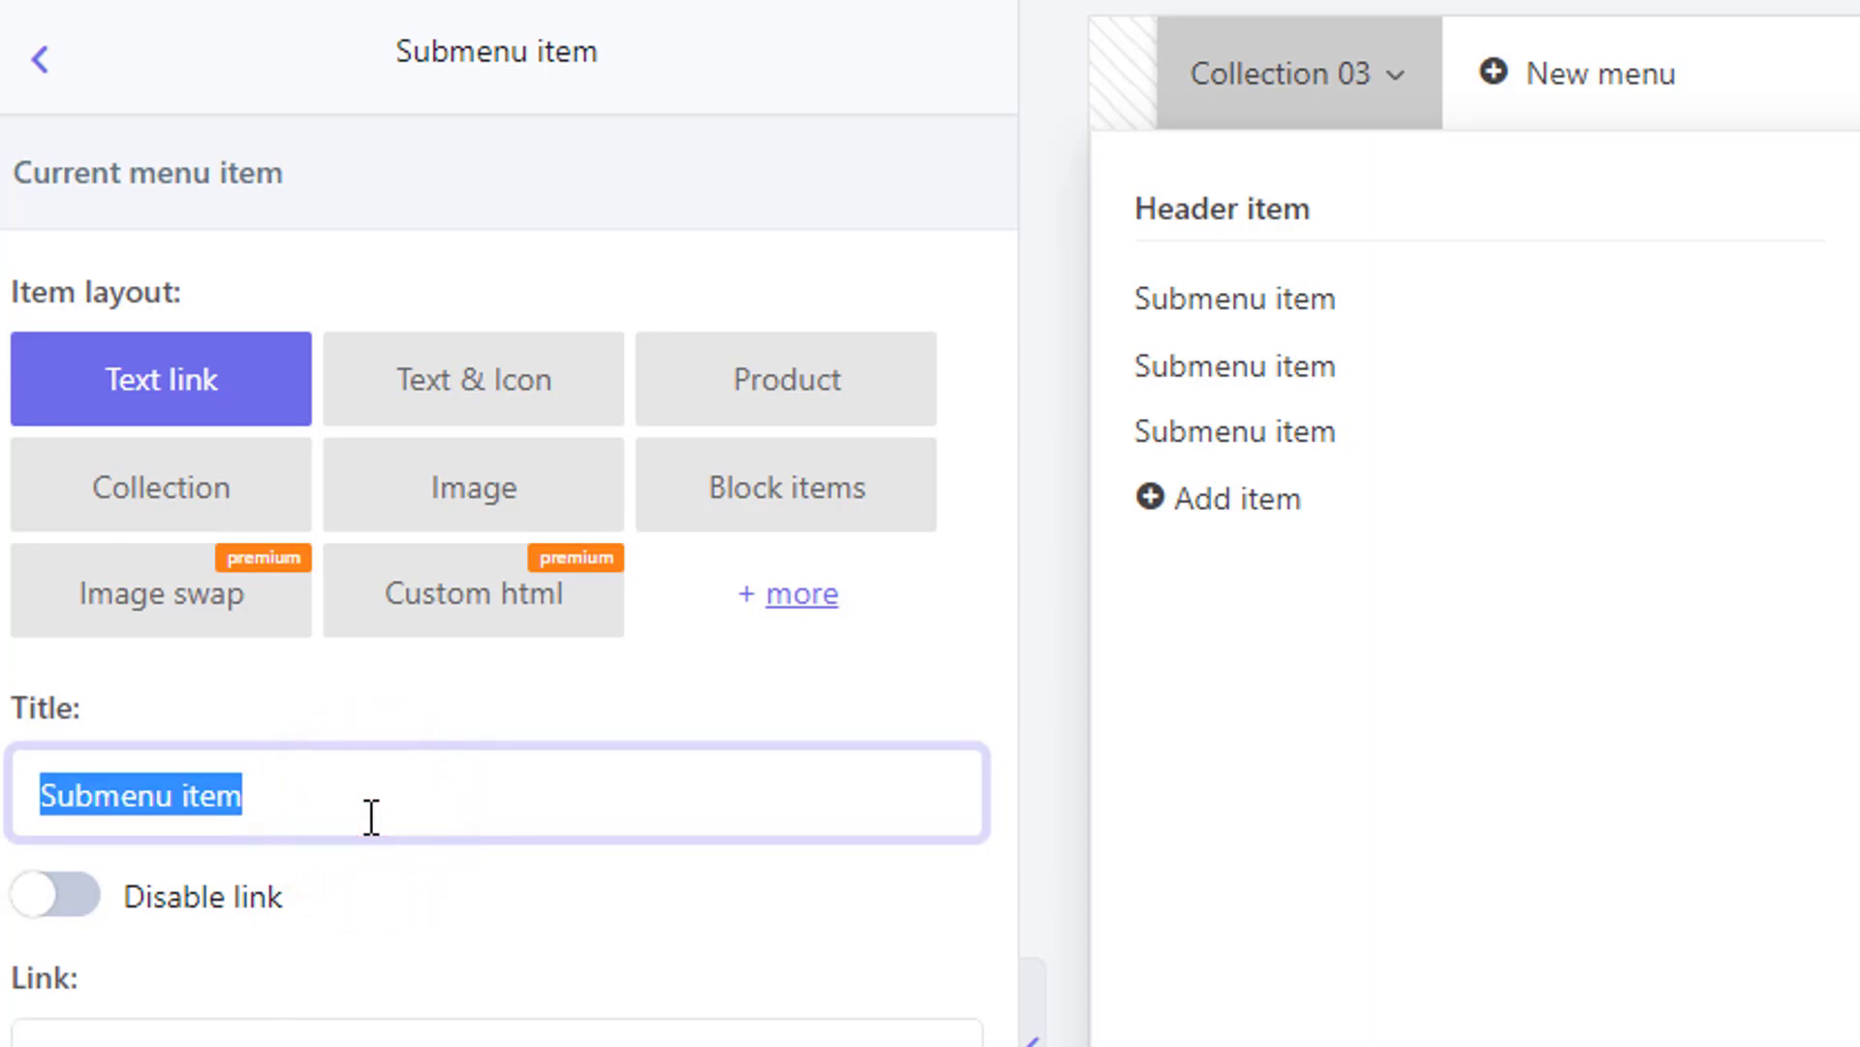
type("New Product")
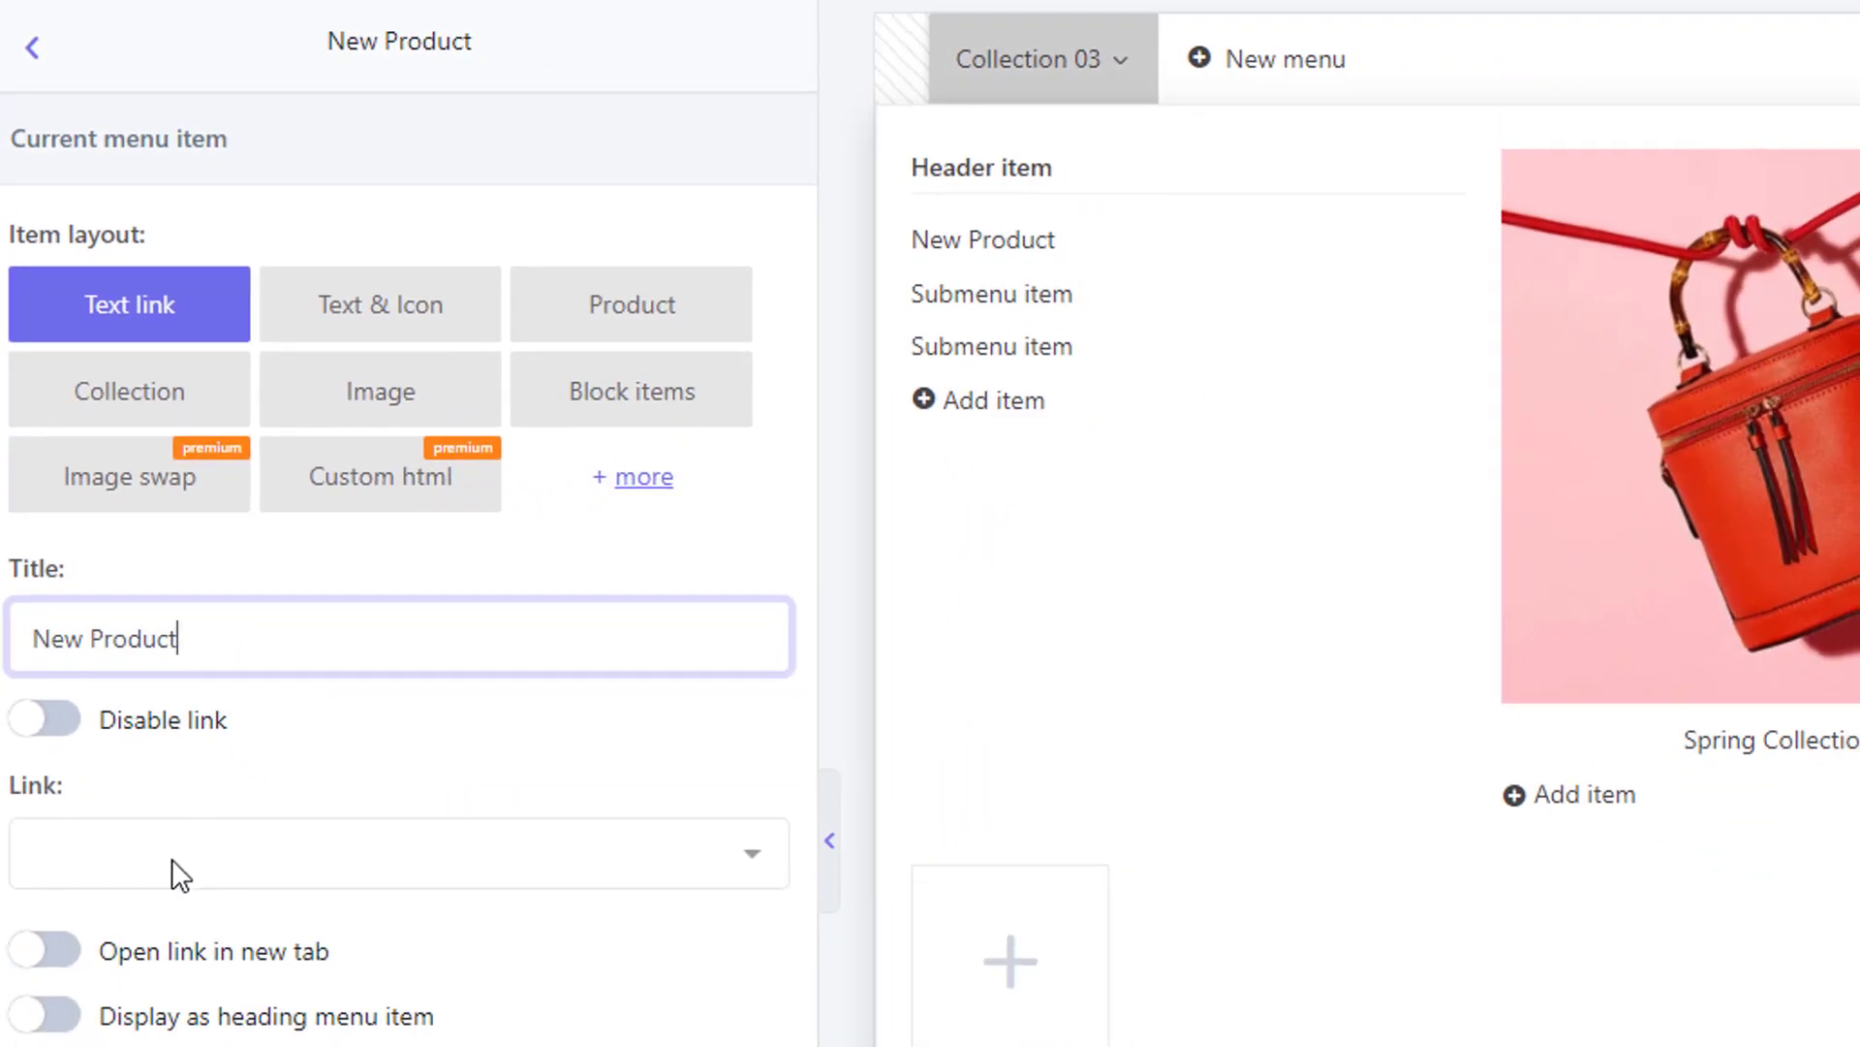
left_click(171, 859)
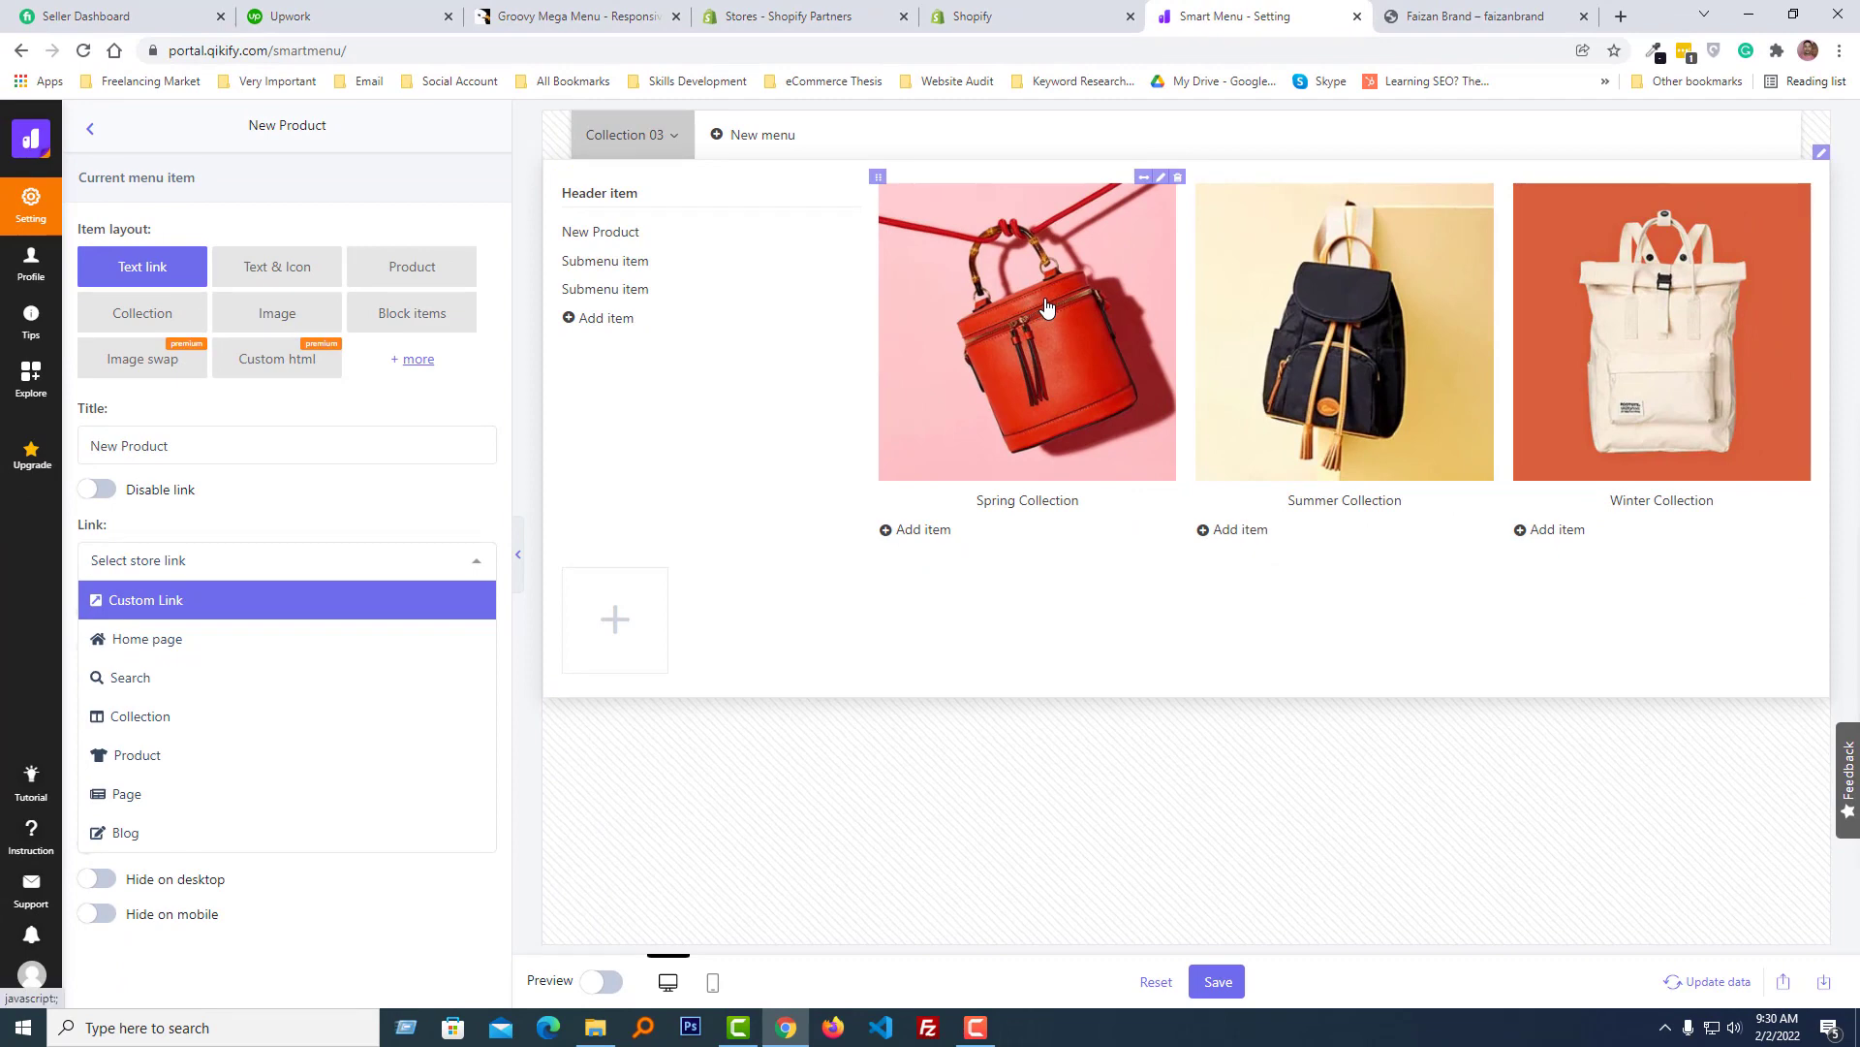
left_click(1044, 308)
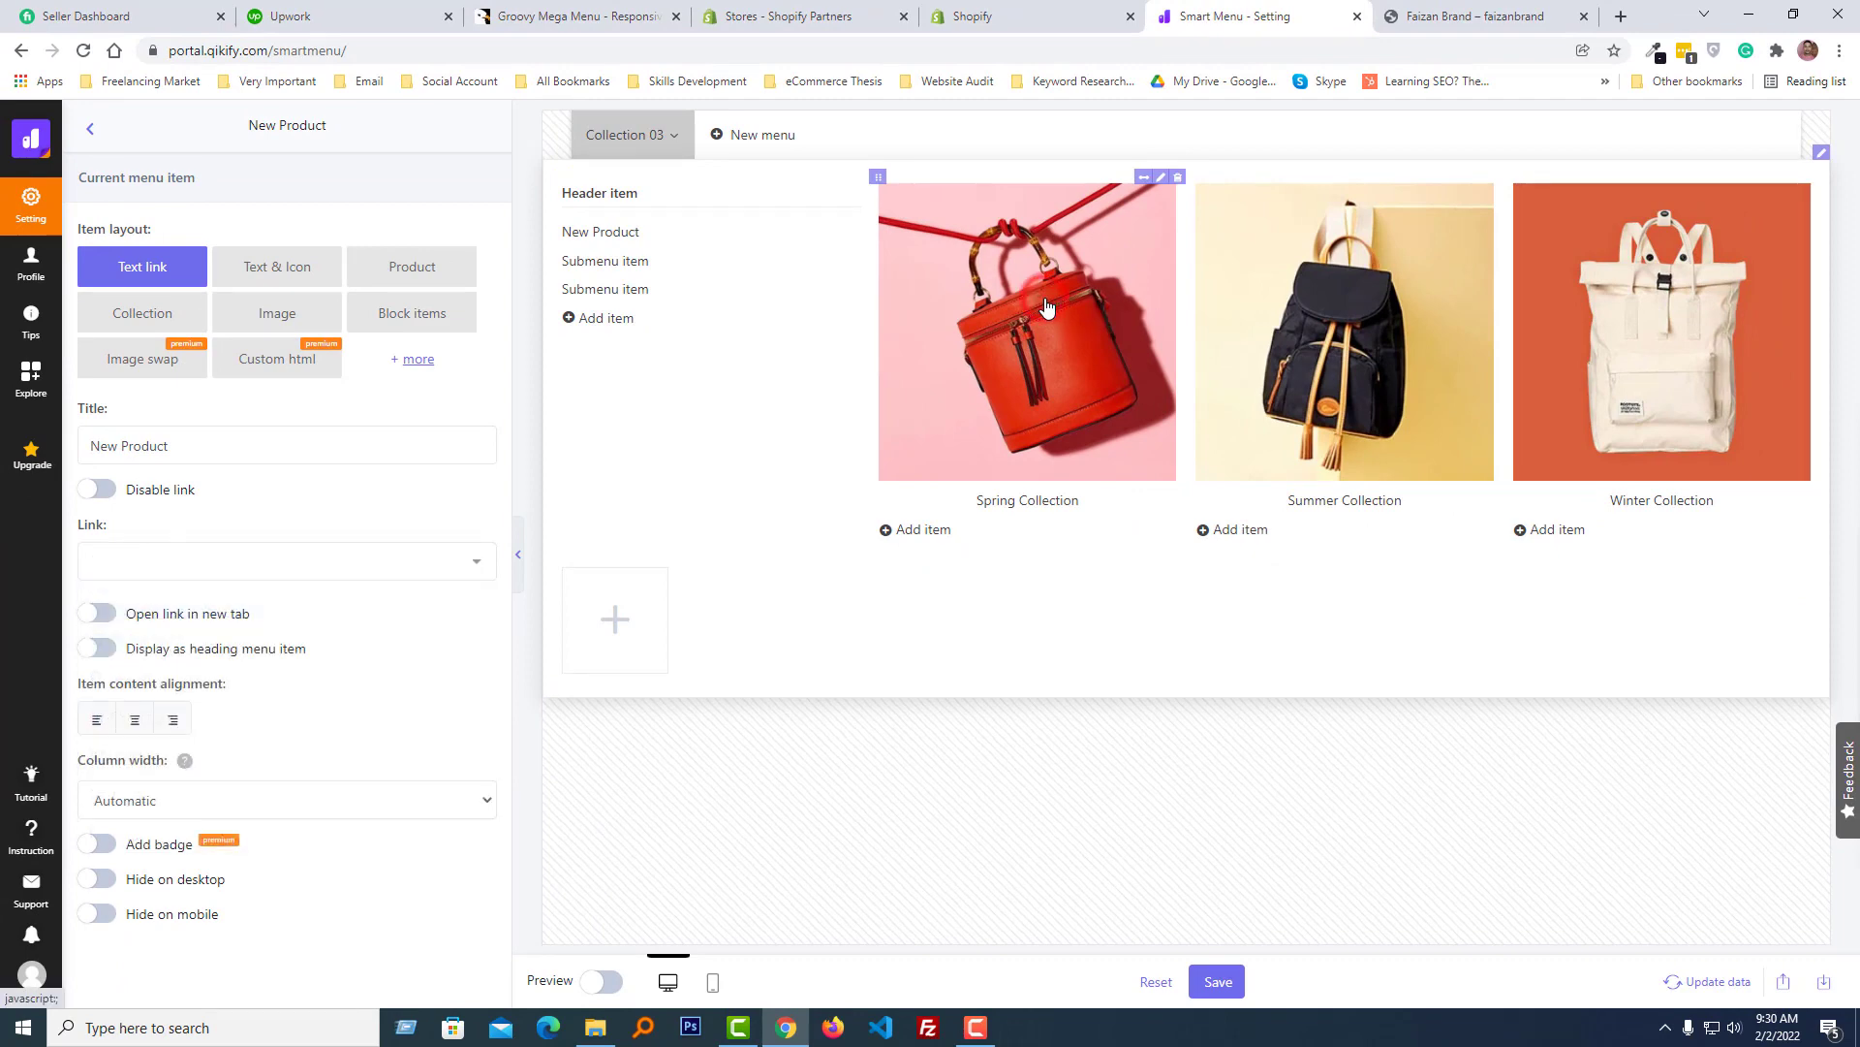
- Try left, right and centre alignment and the heading option on the Spring Collection item
left_click(1161, 177)
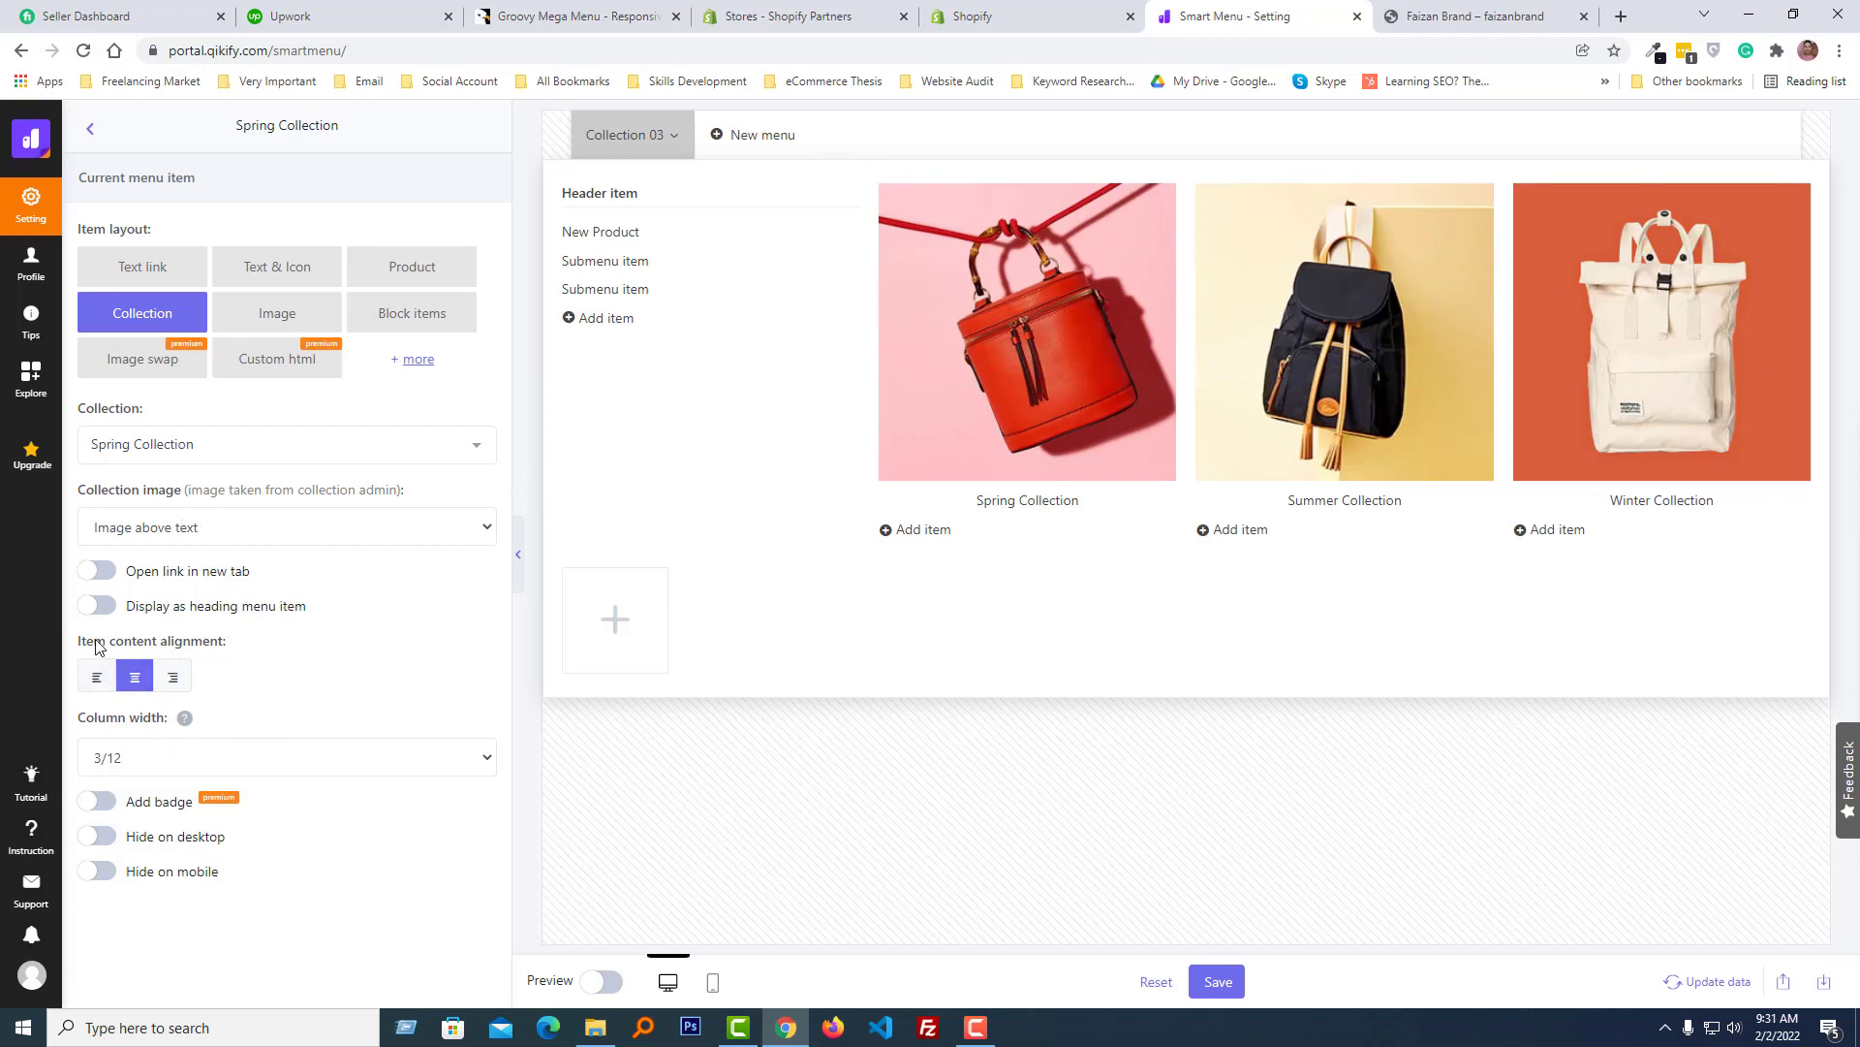
left_click(94, 677)
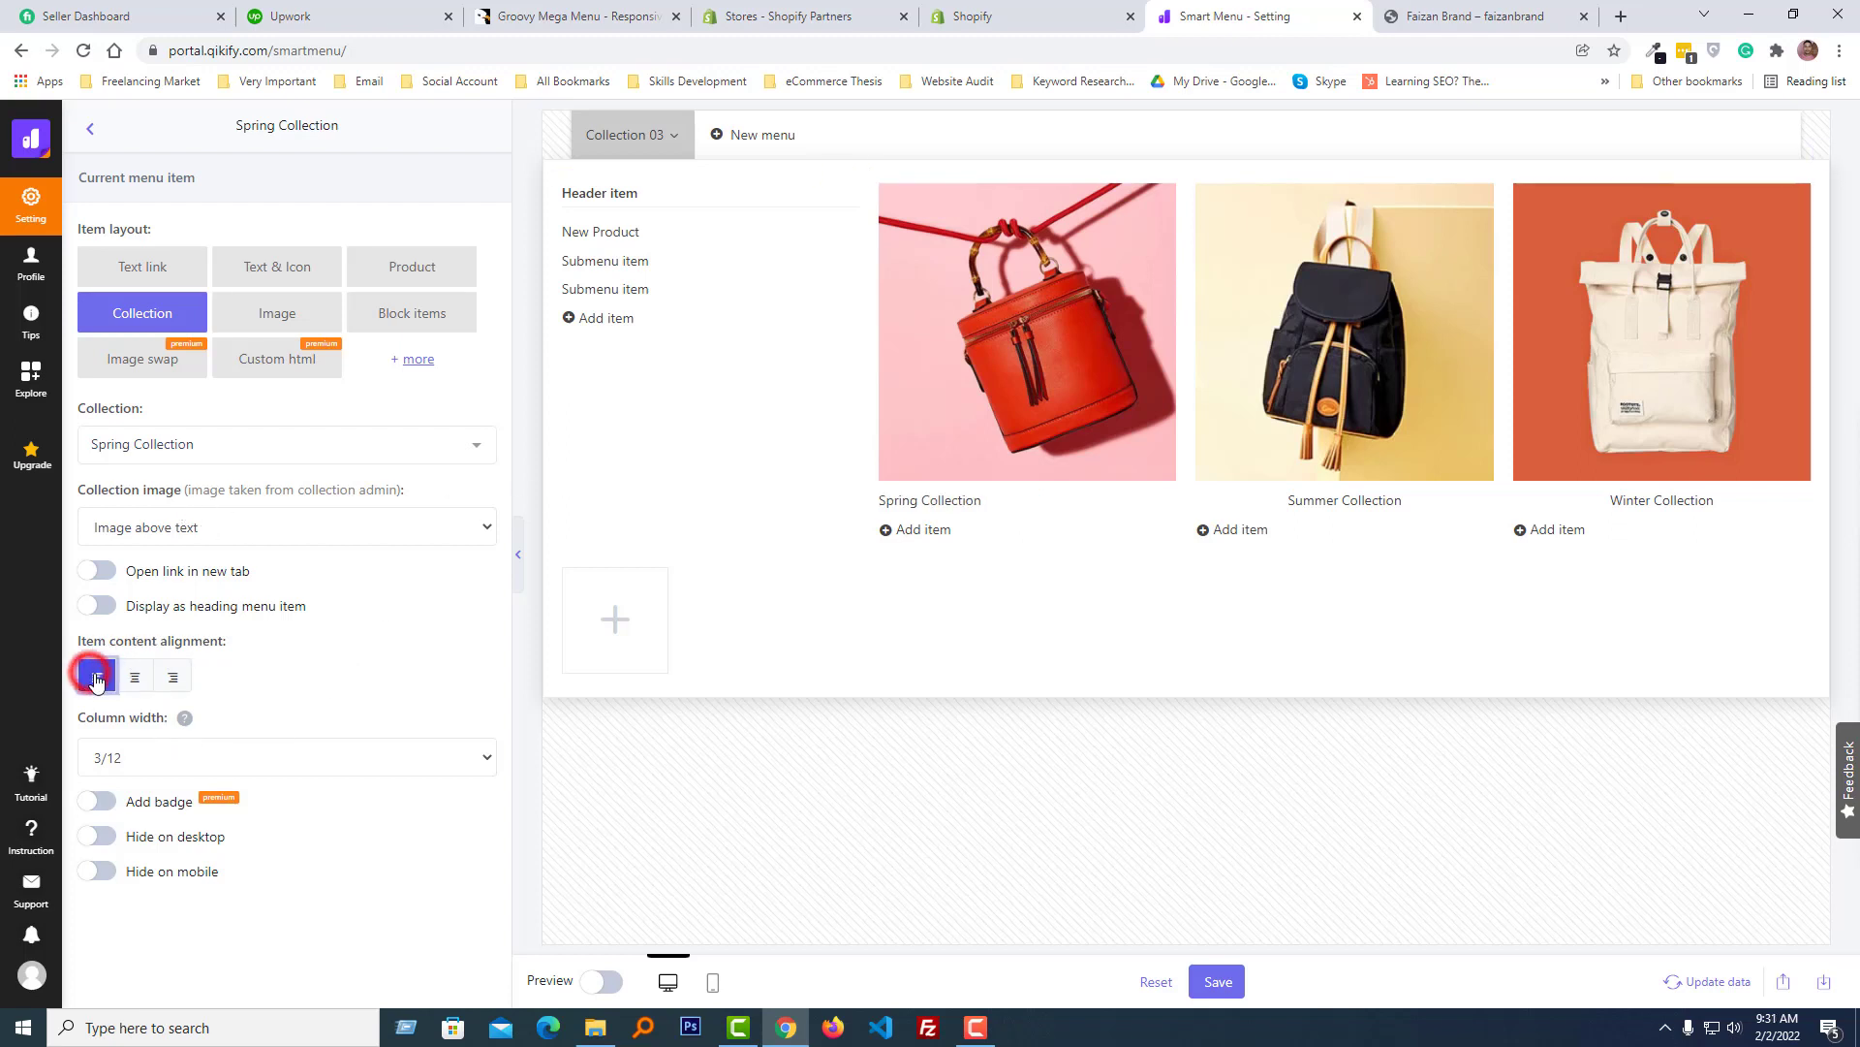
left_click(173, 677)
left_click(145, 678)
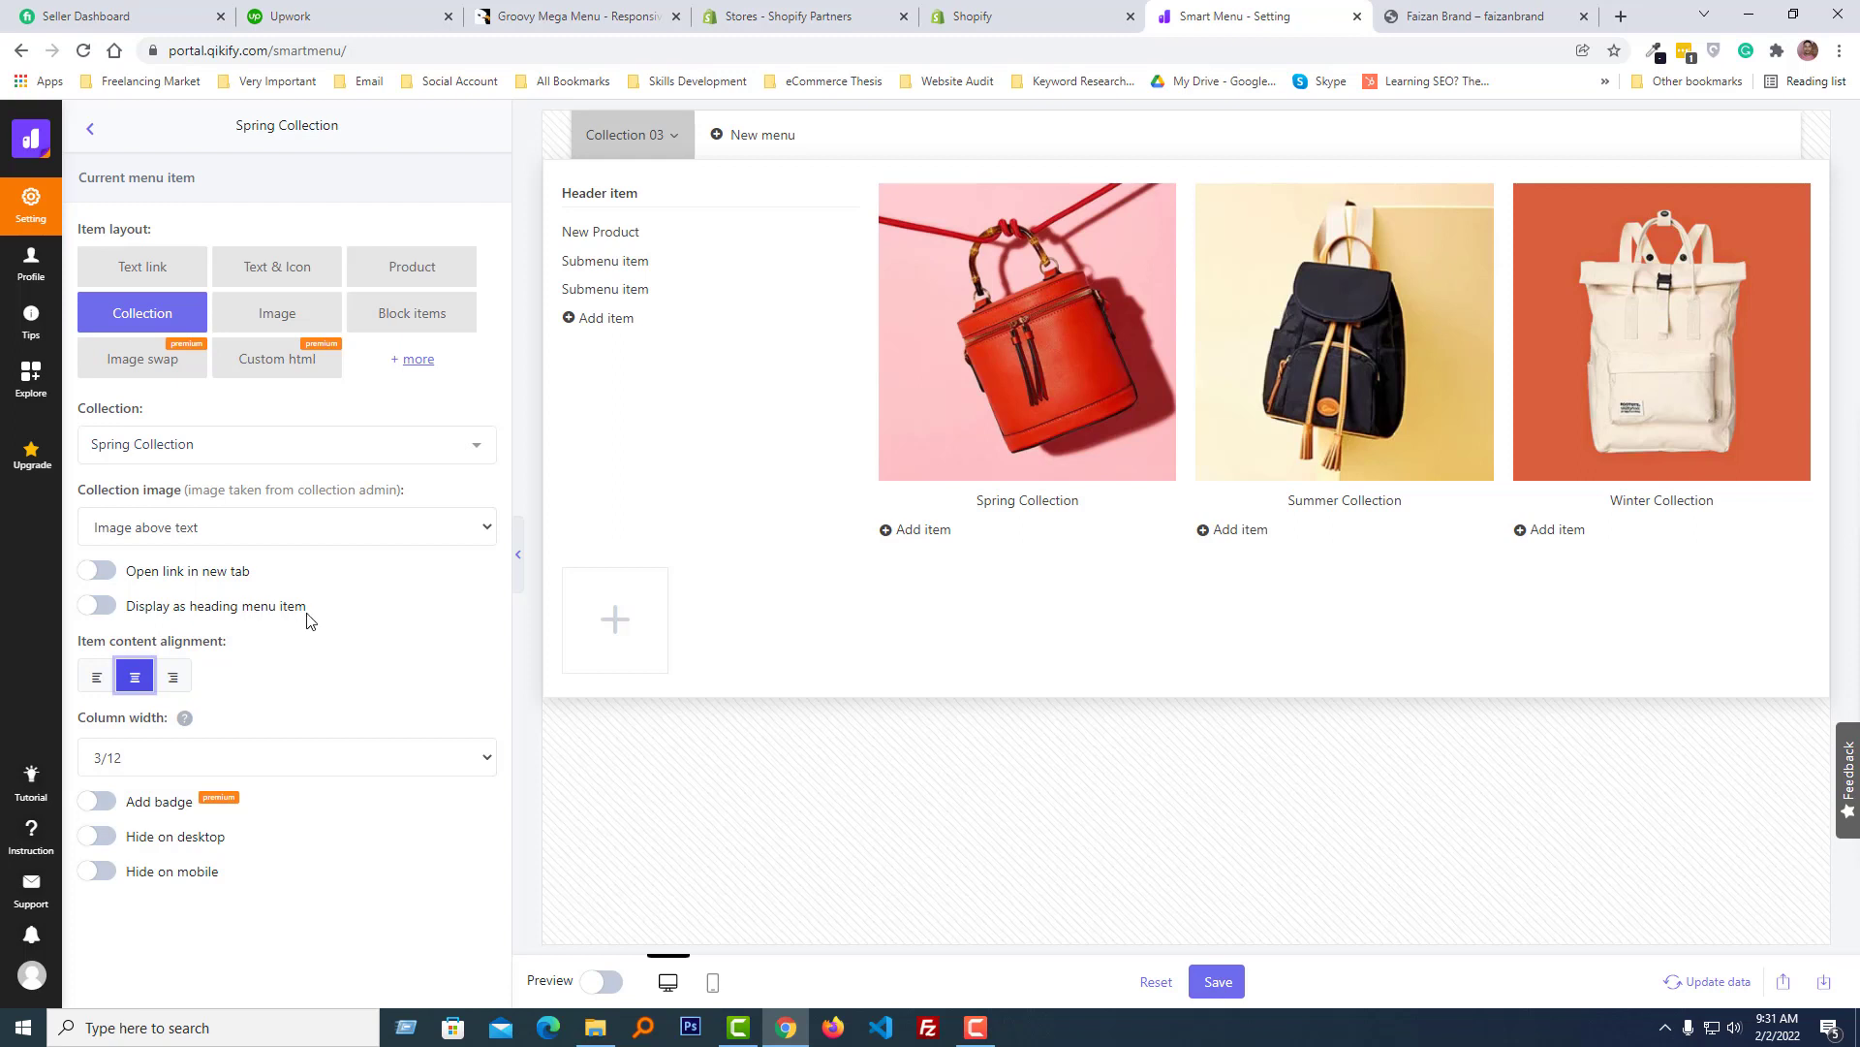
left_click(96, 607)
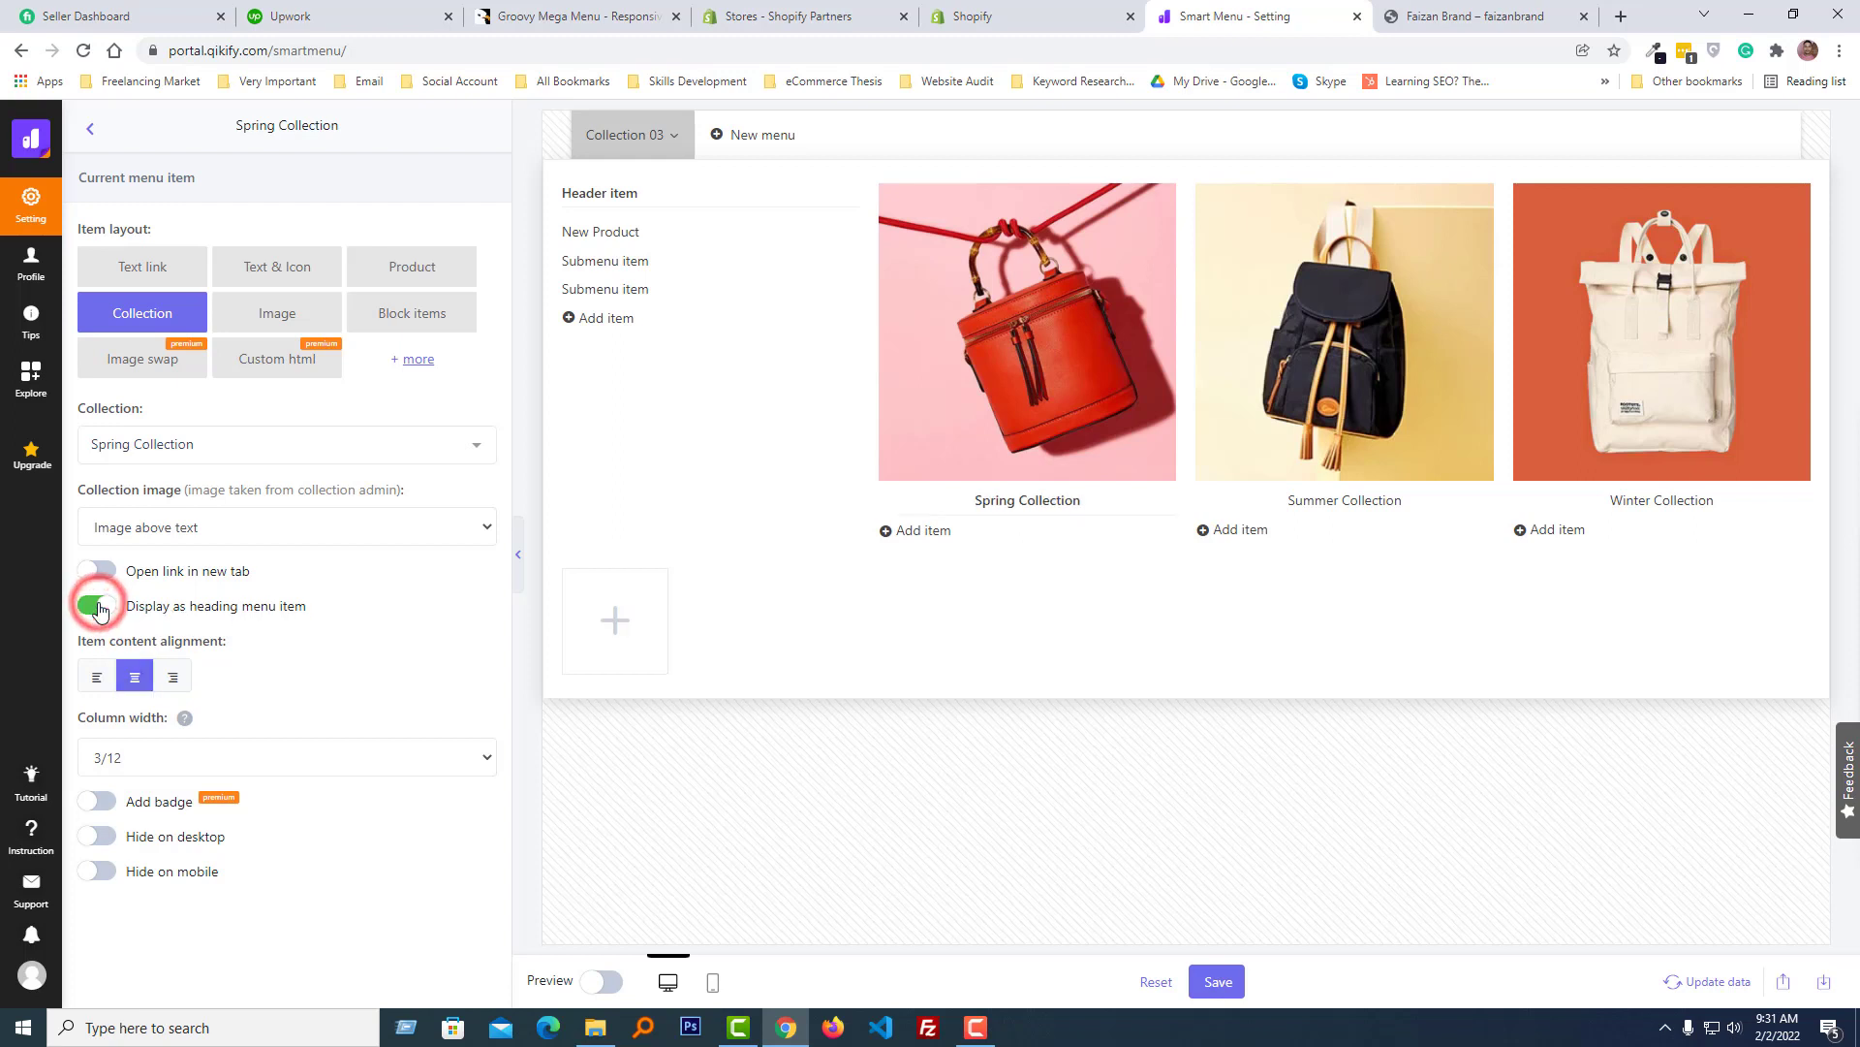
left_click(96, 607)
left_click(197, 530)
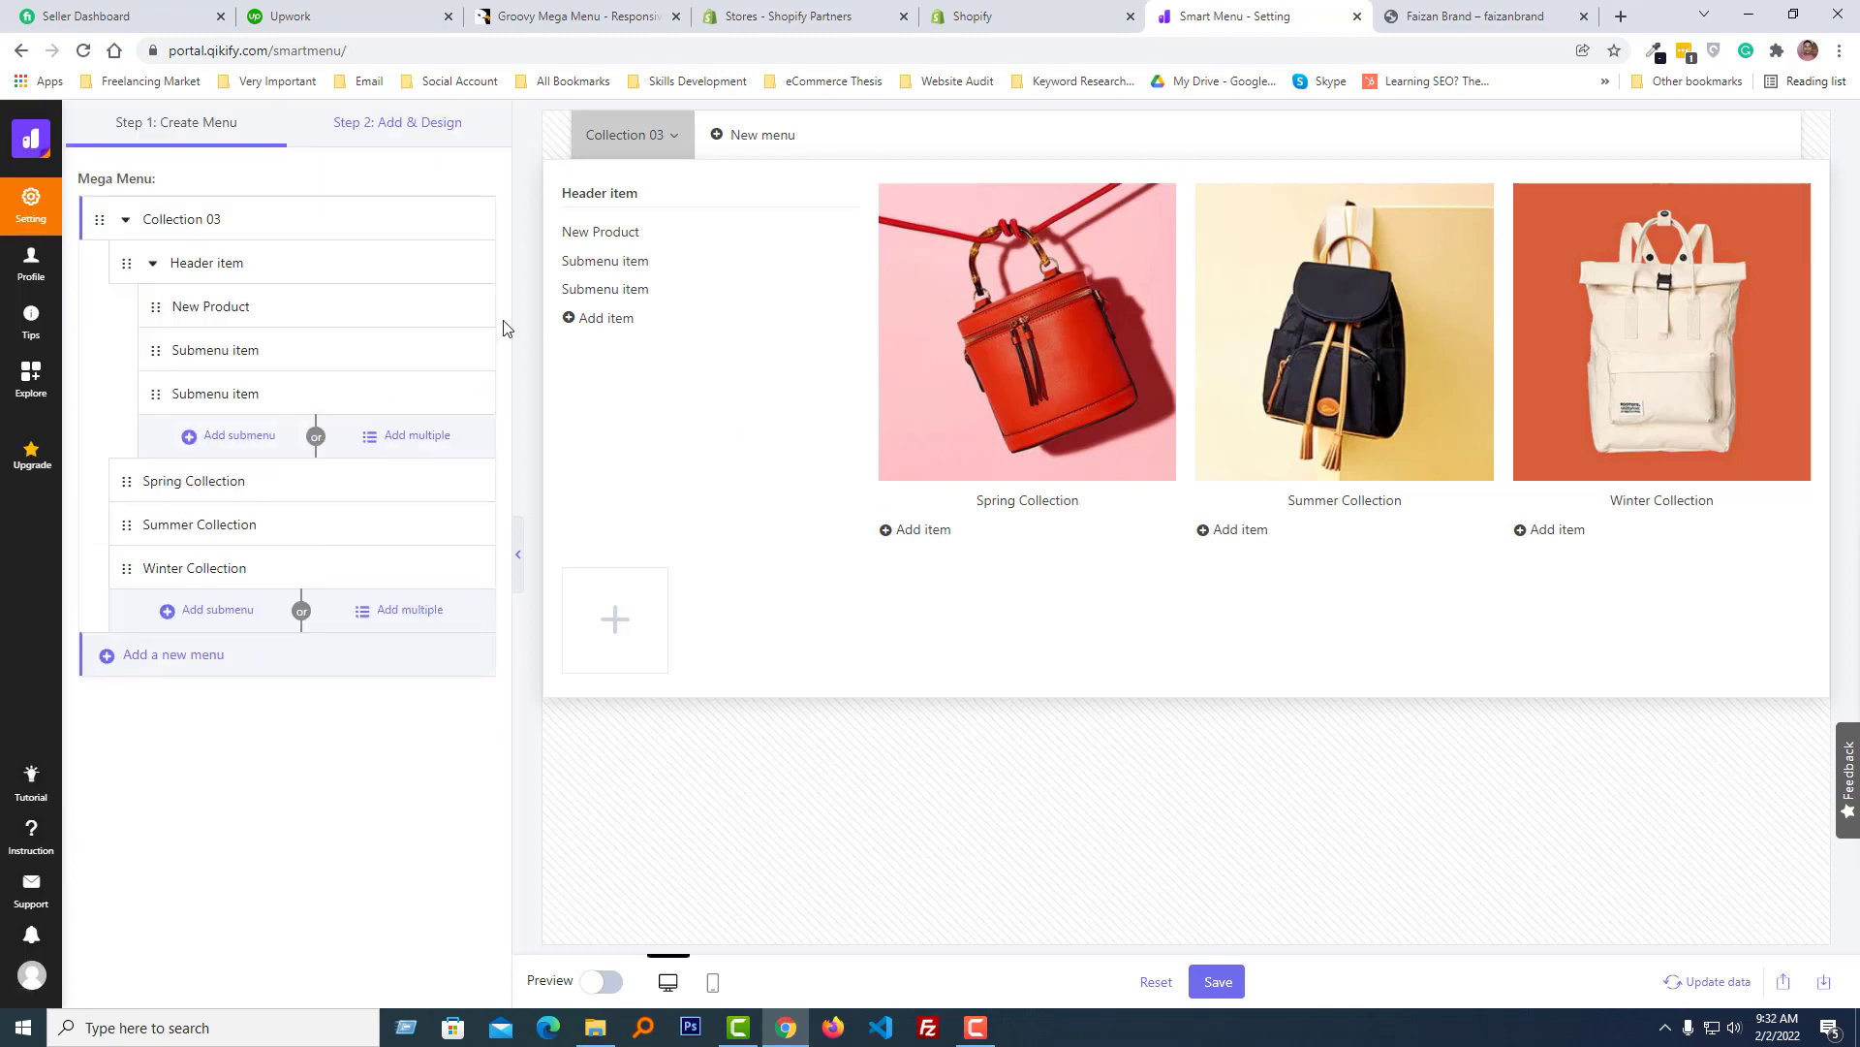
- Review the Add & Design display and style settings and save the menu
left_click(451, 129)
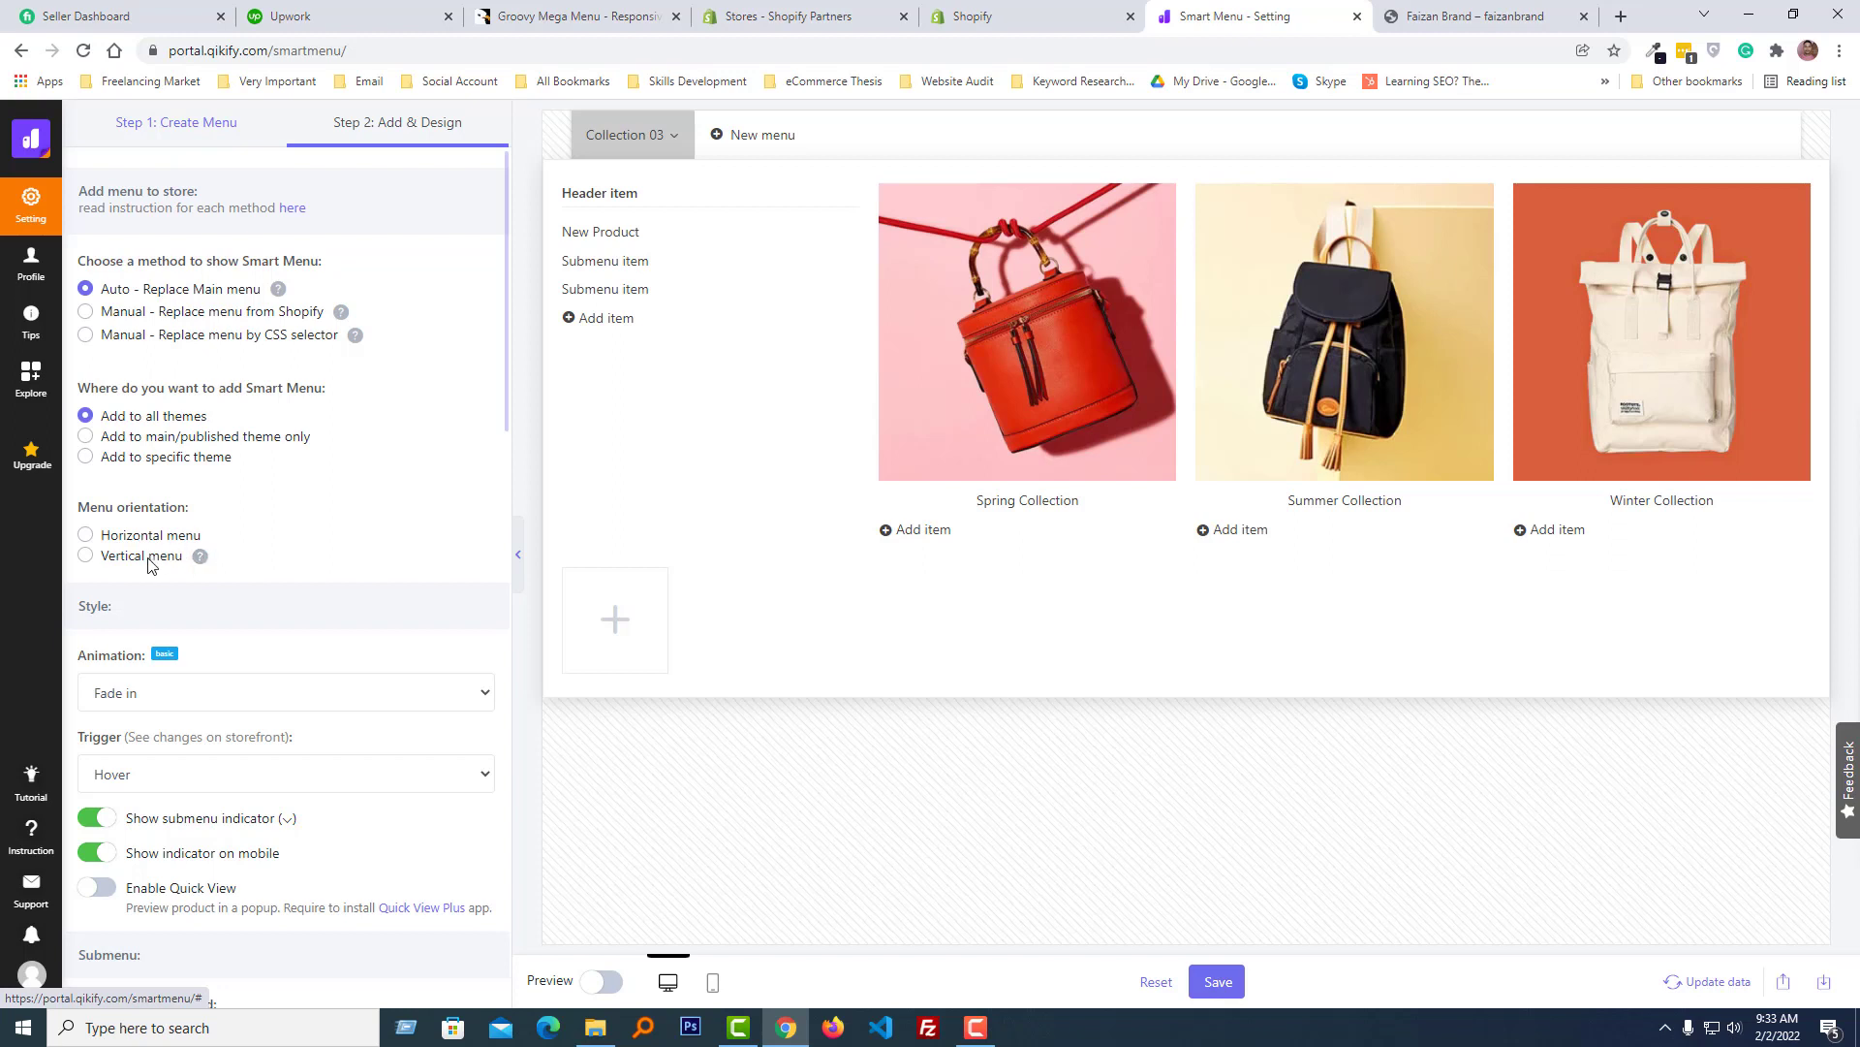
scroll(239, 571, "down", 1)
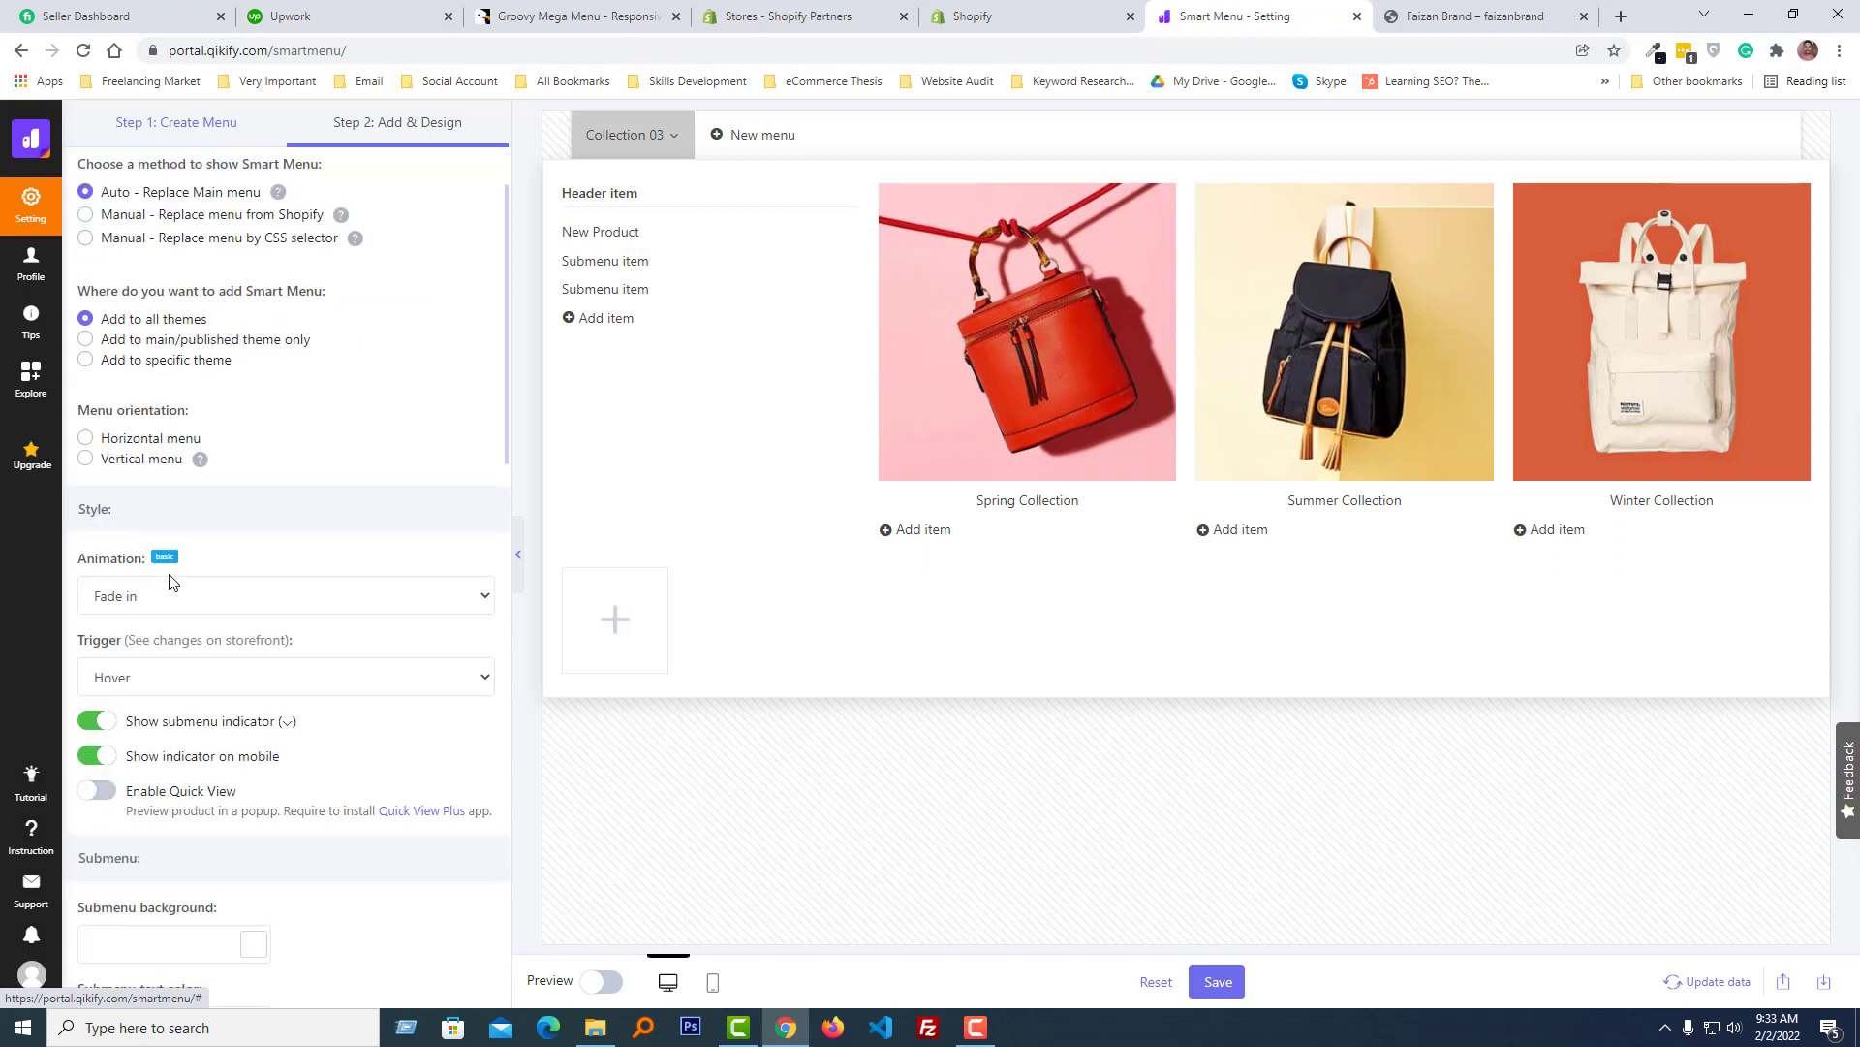
scroll(332, 643, "down", 5)
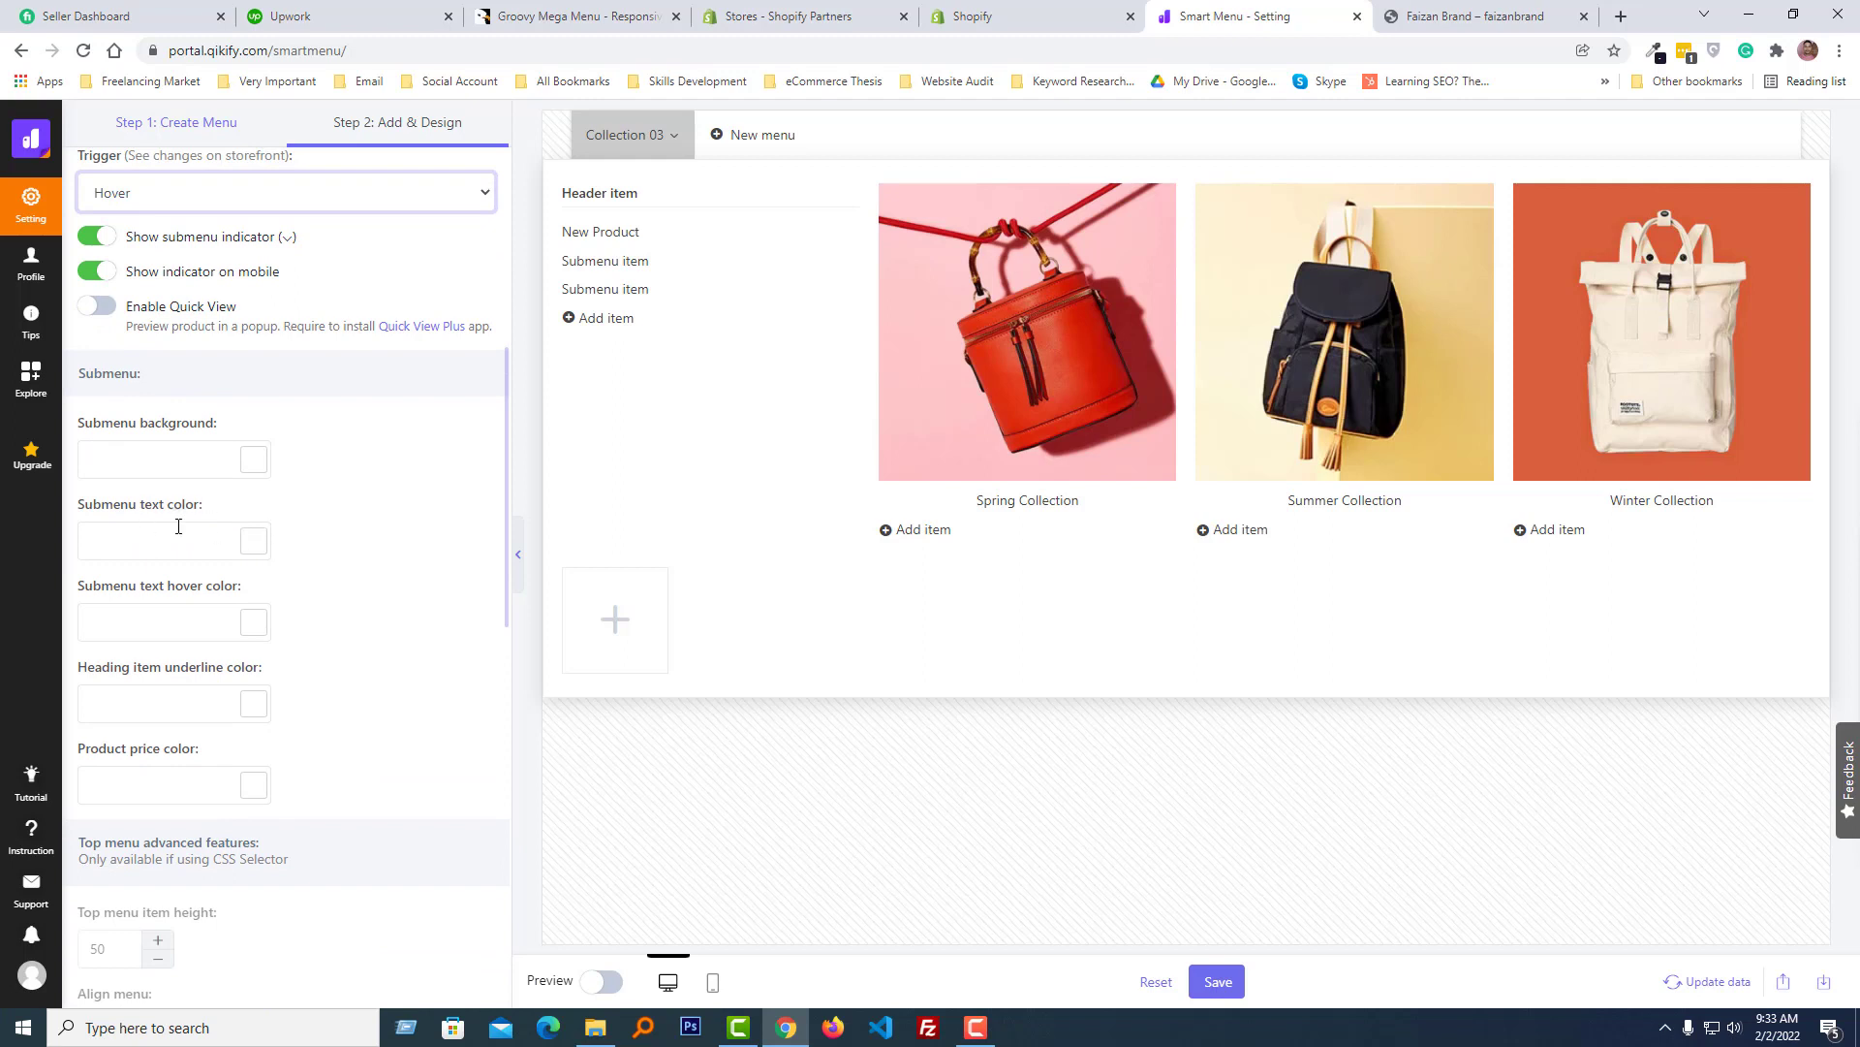
scroll(222, 624, "down", 2)
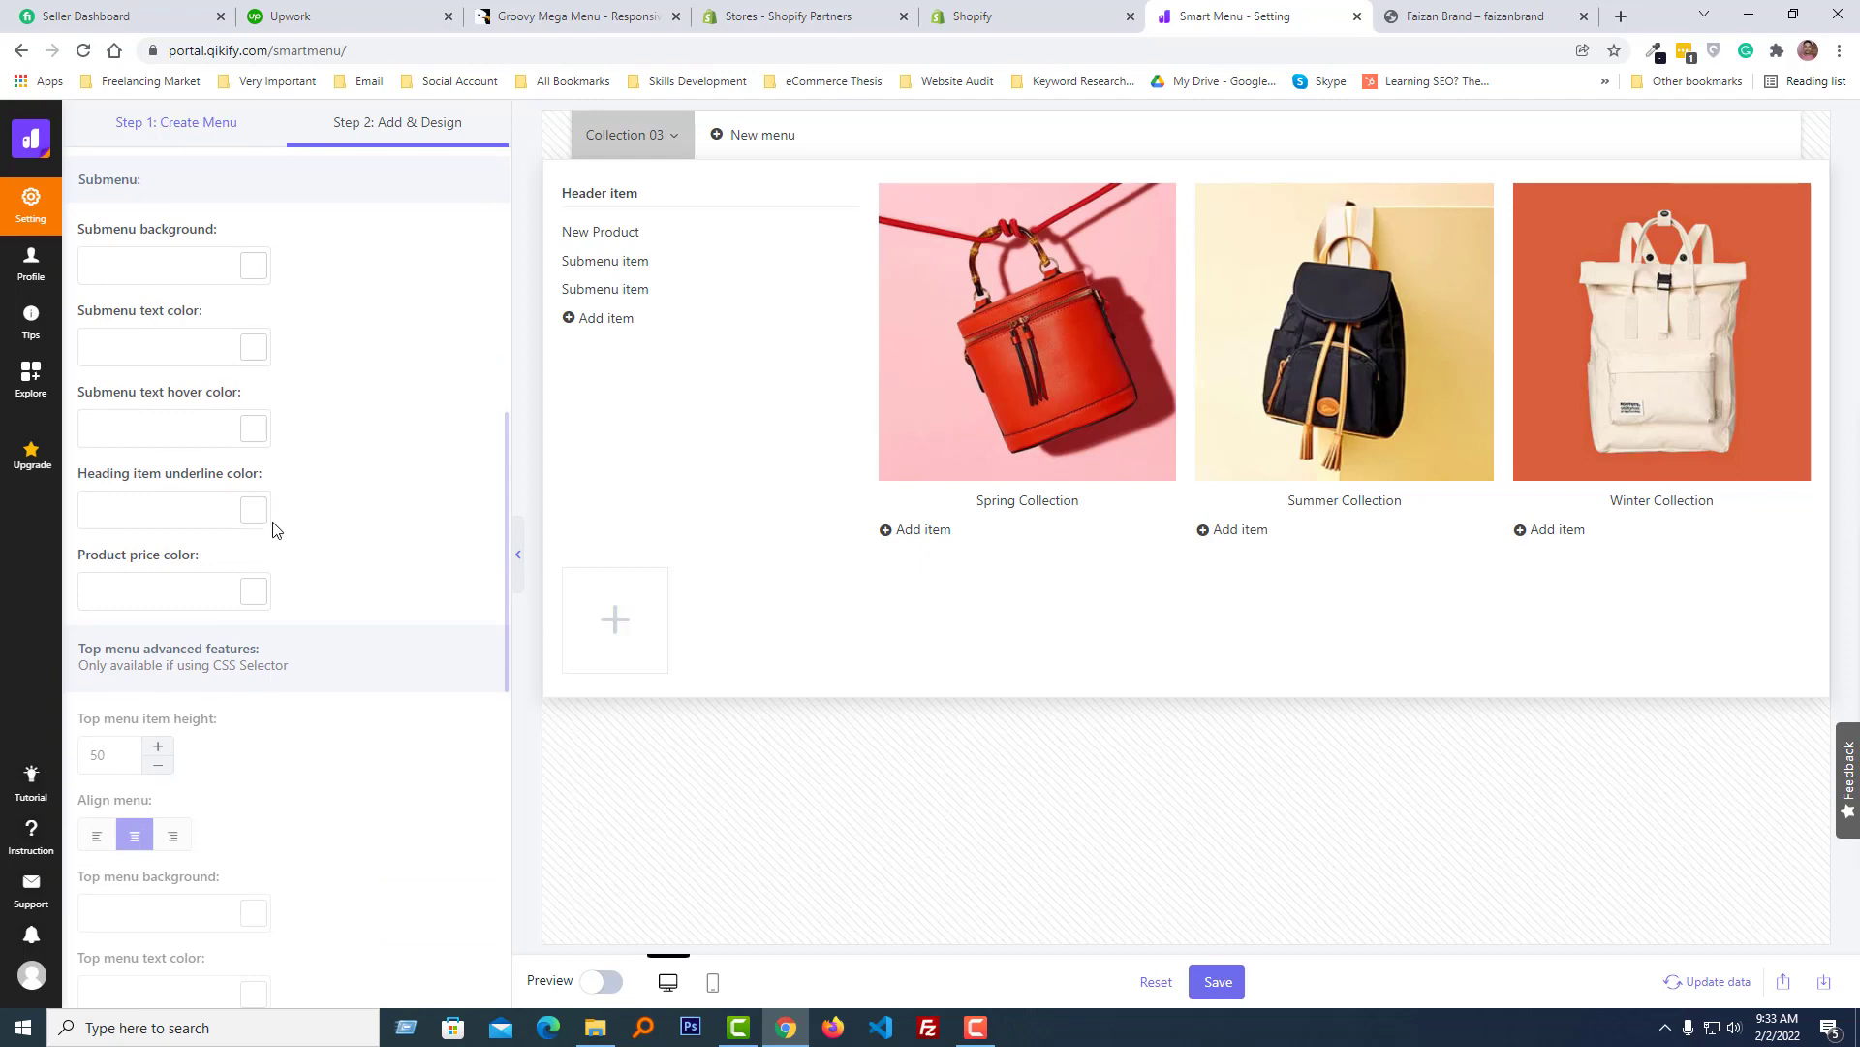
scroll(282, 627, "down", 2)
scroll(282, 627, "up", 10)
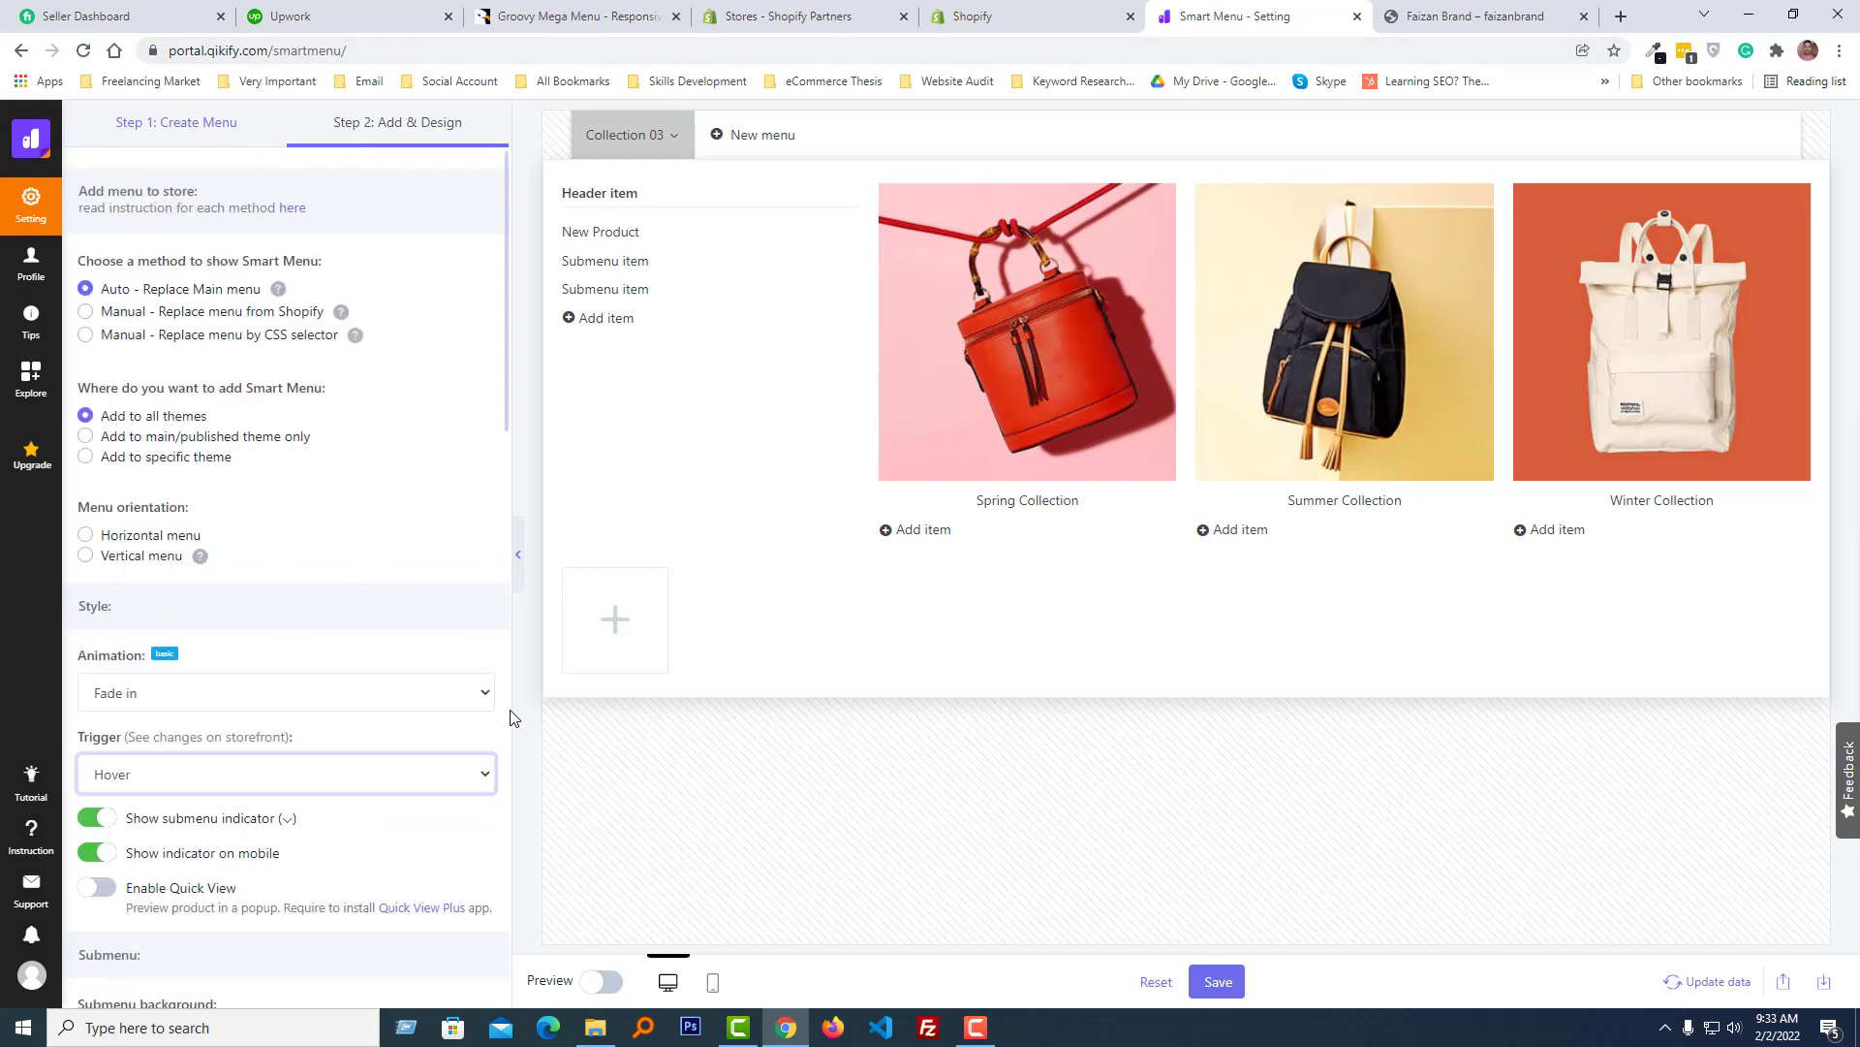
left_click(1219, 981)
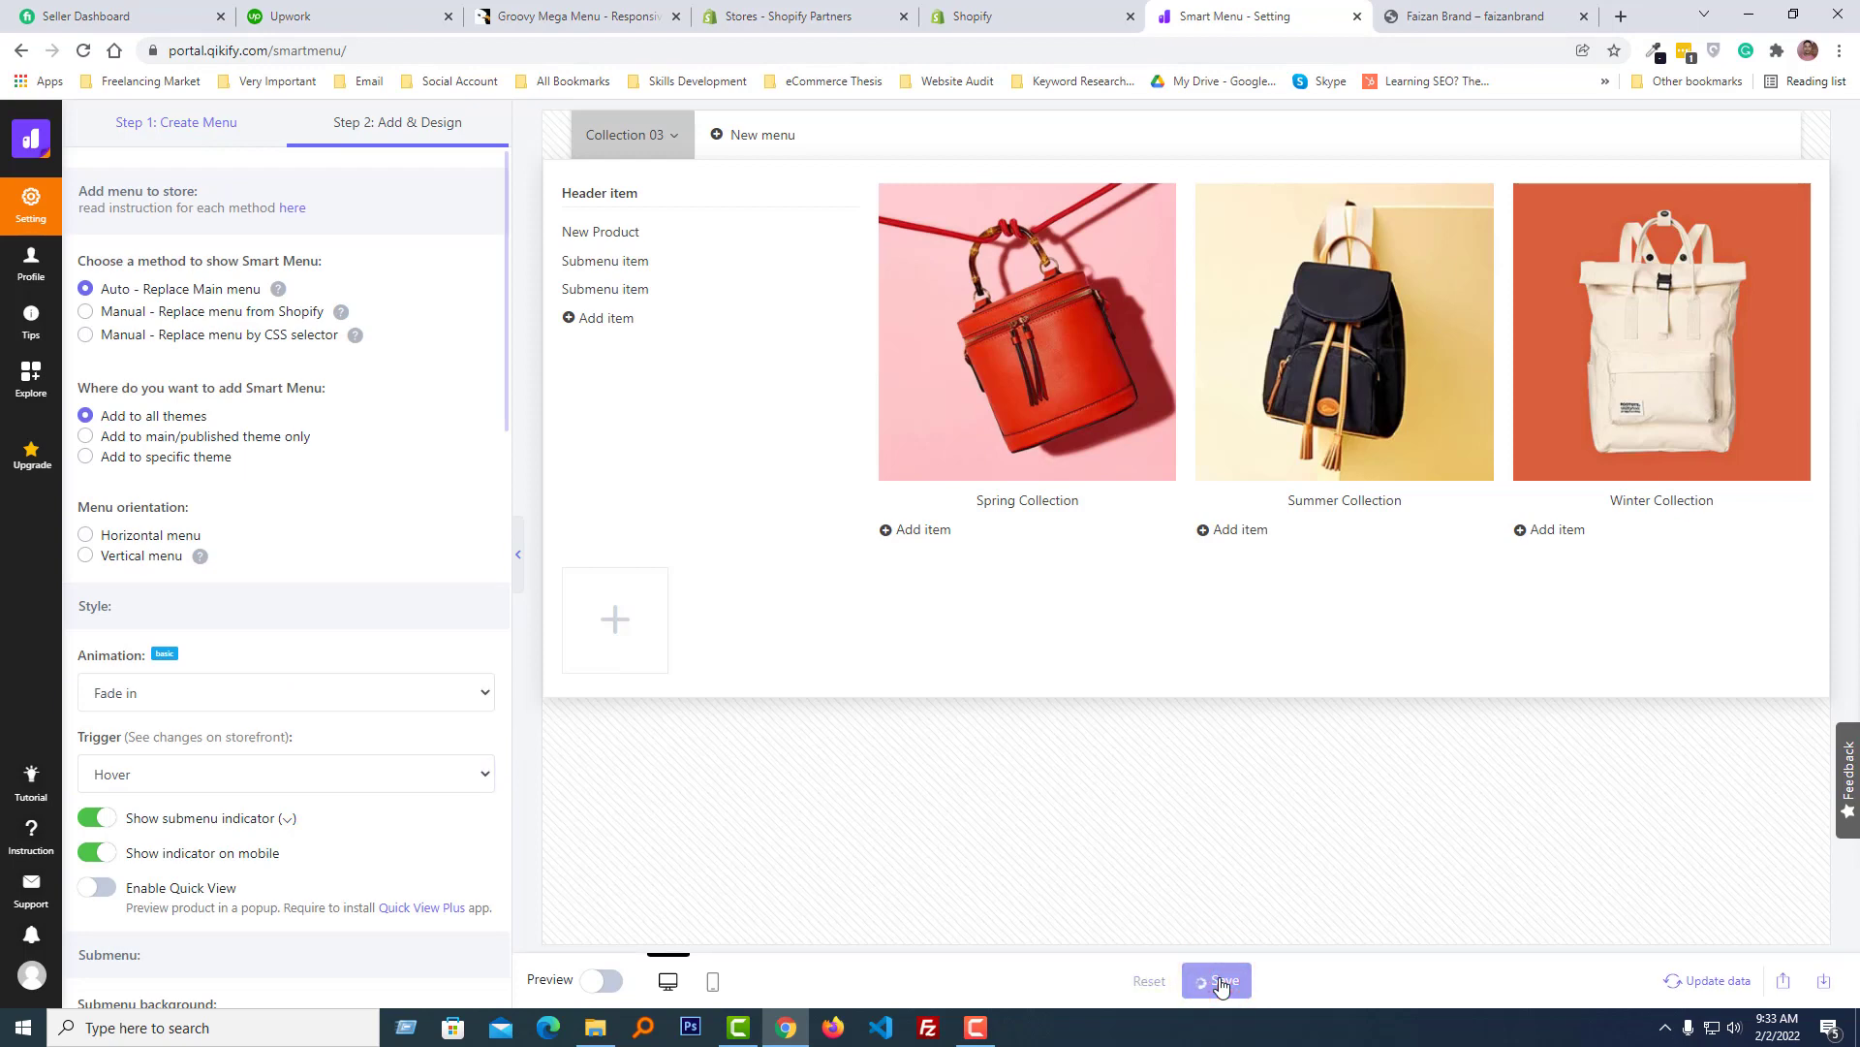
- Switch to the storefront tab and reload the home page to check the new menu
key("ctrl+Tab")
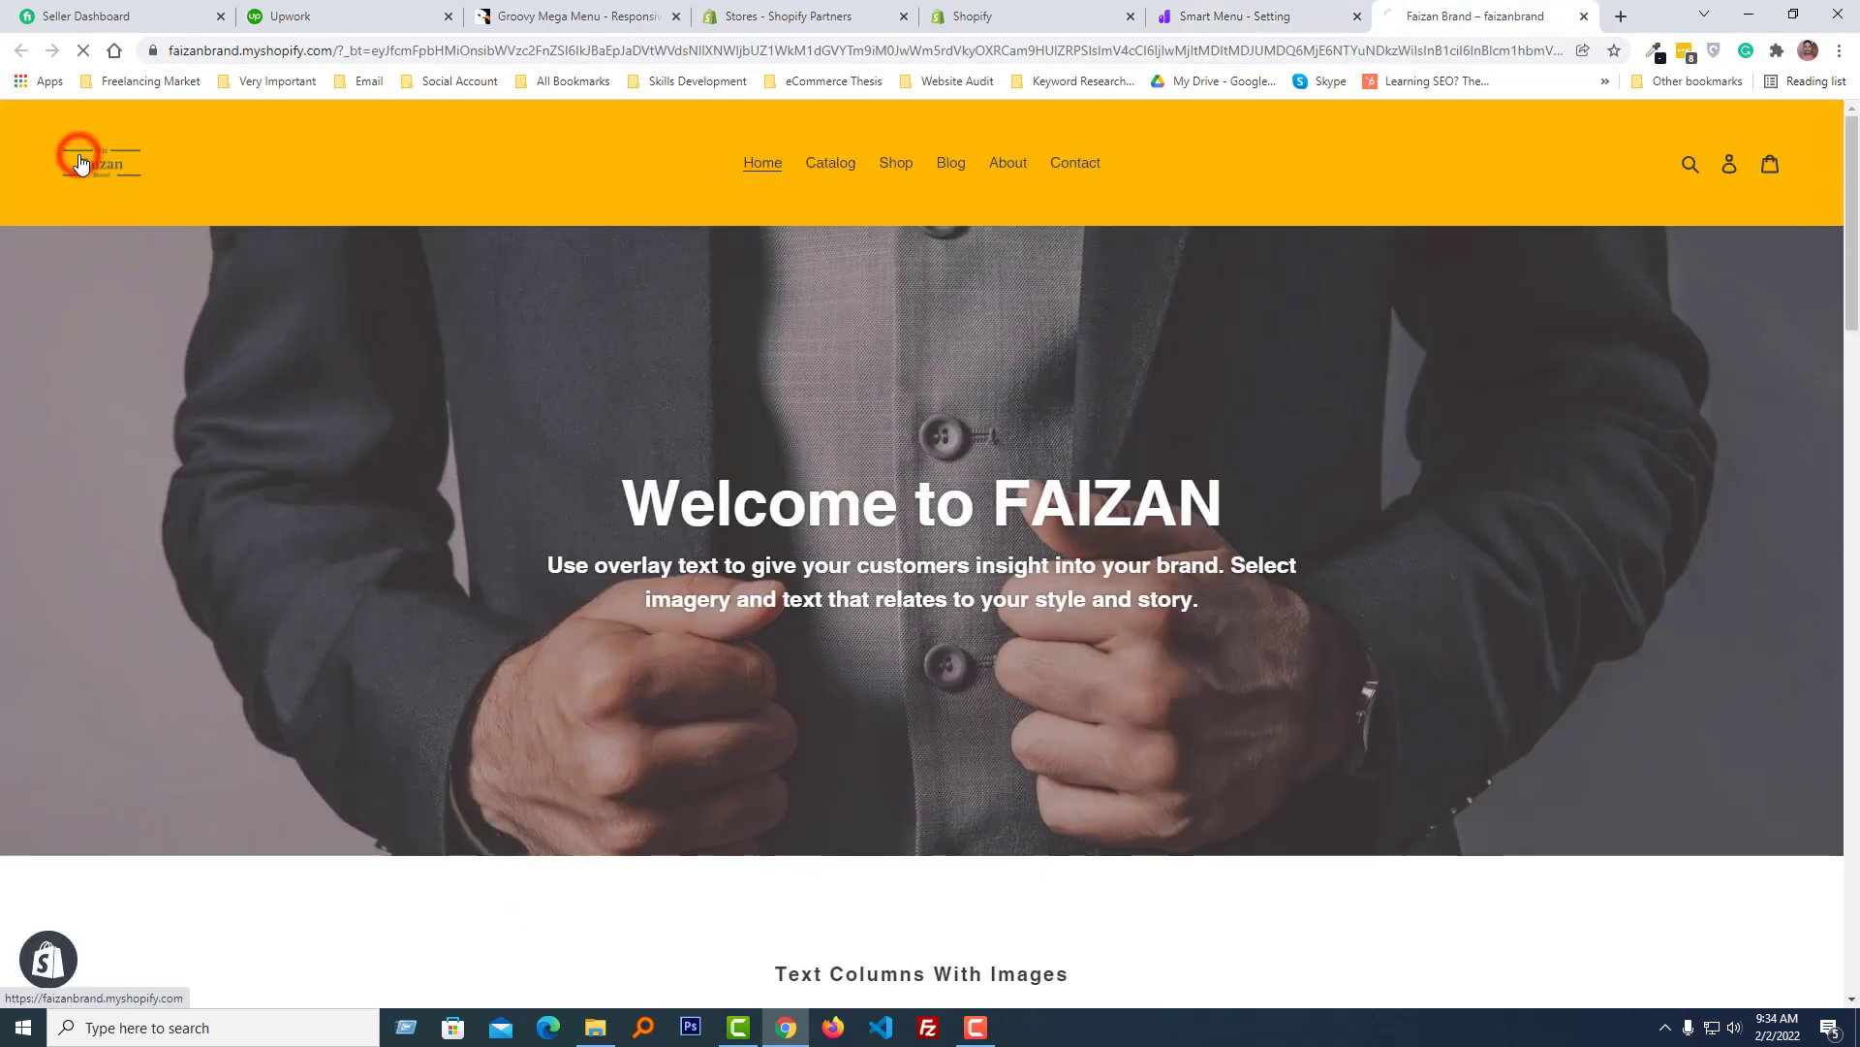
left_click(82, 163)
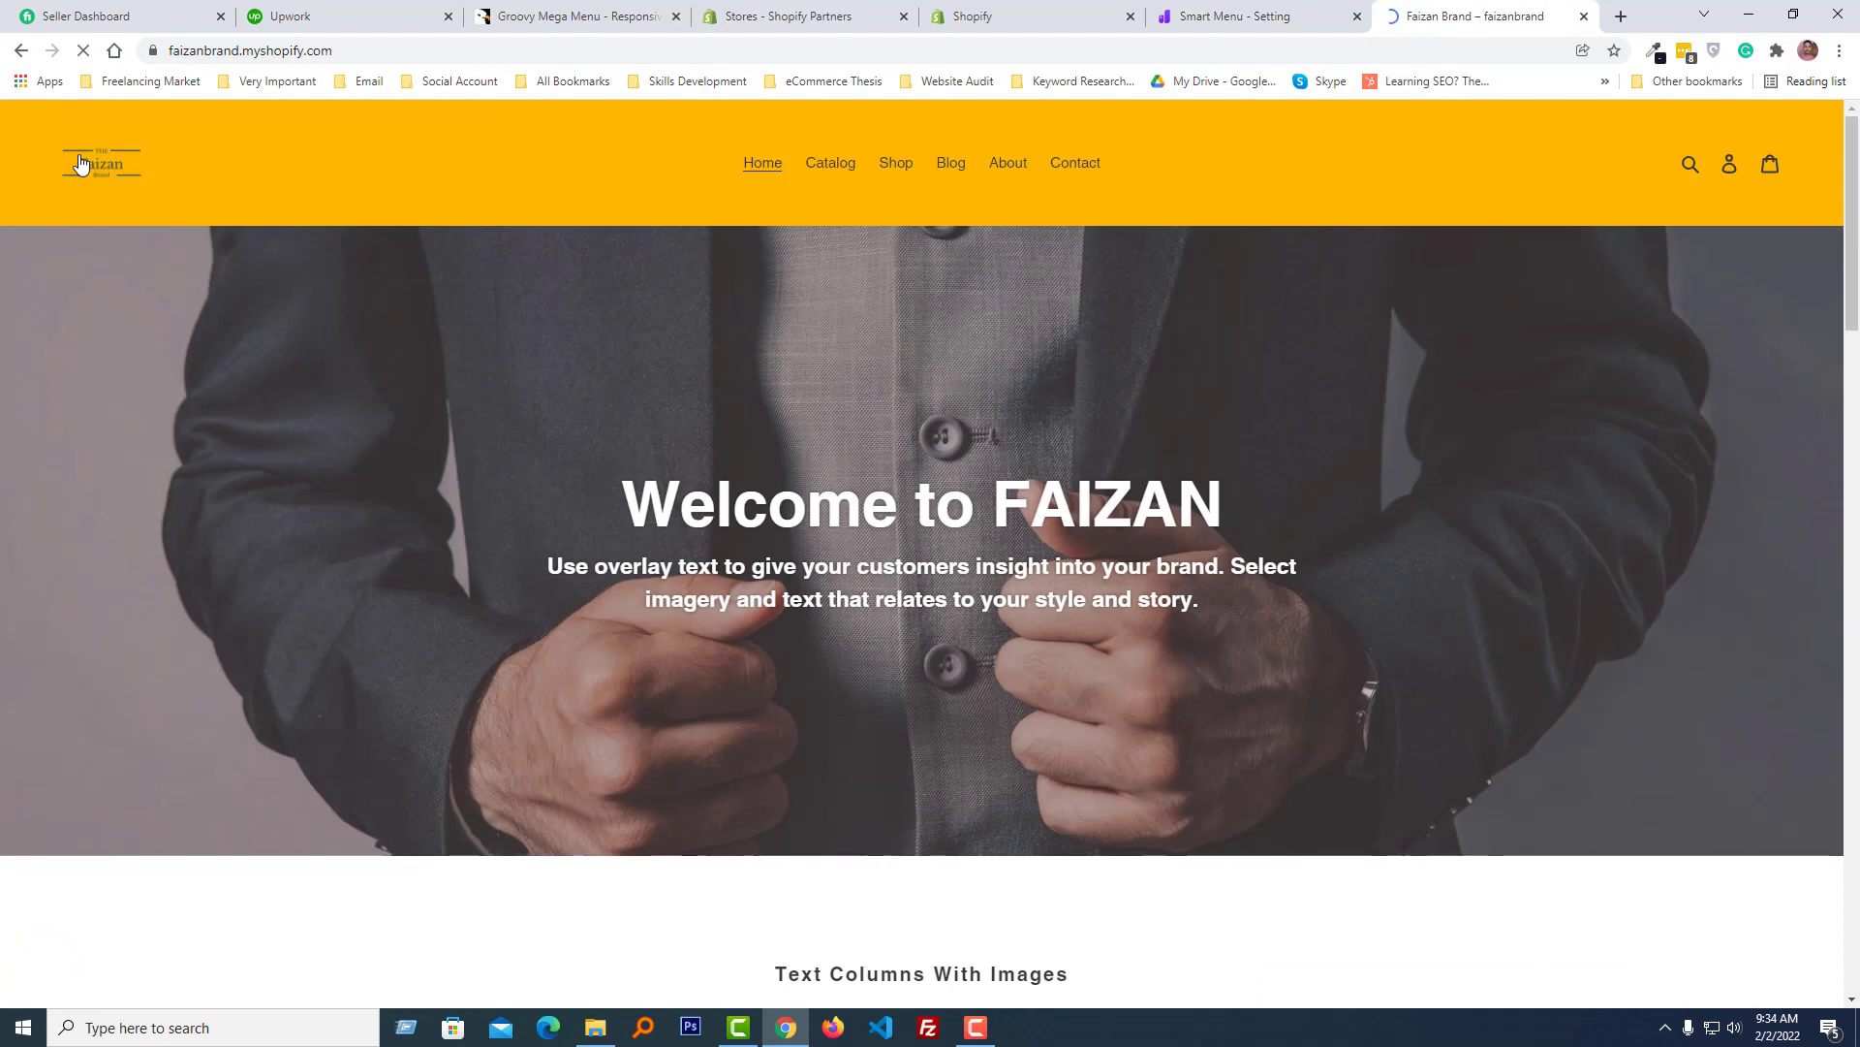
mouse_move(973, 179)
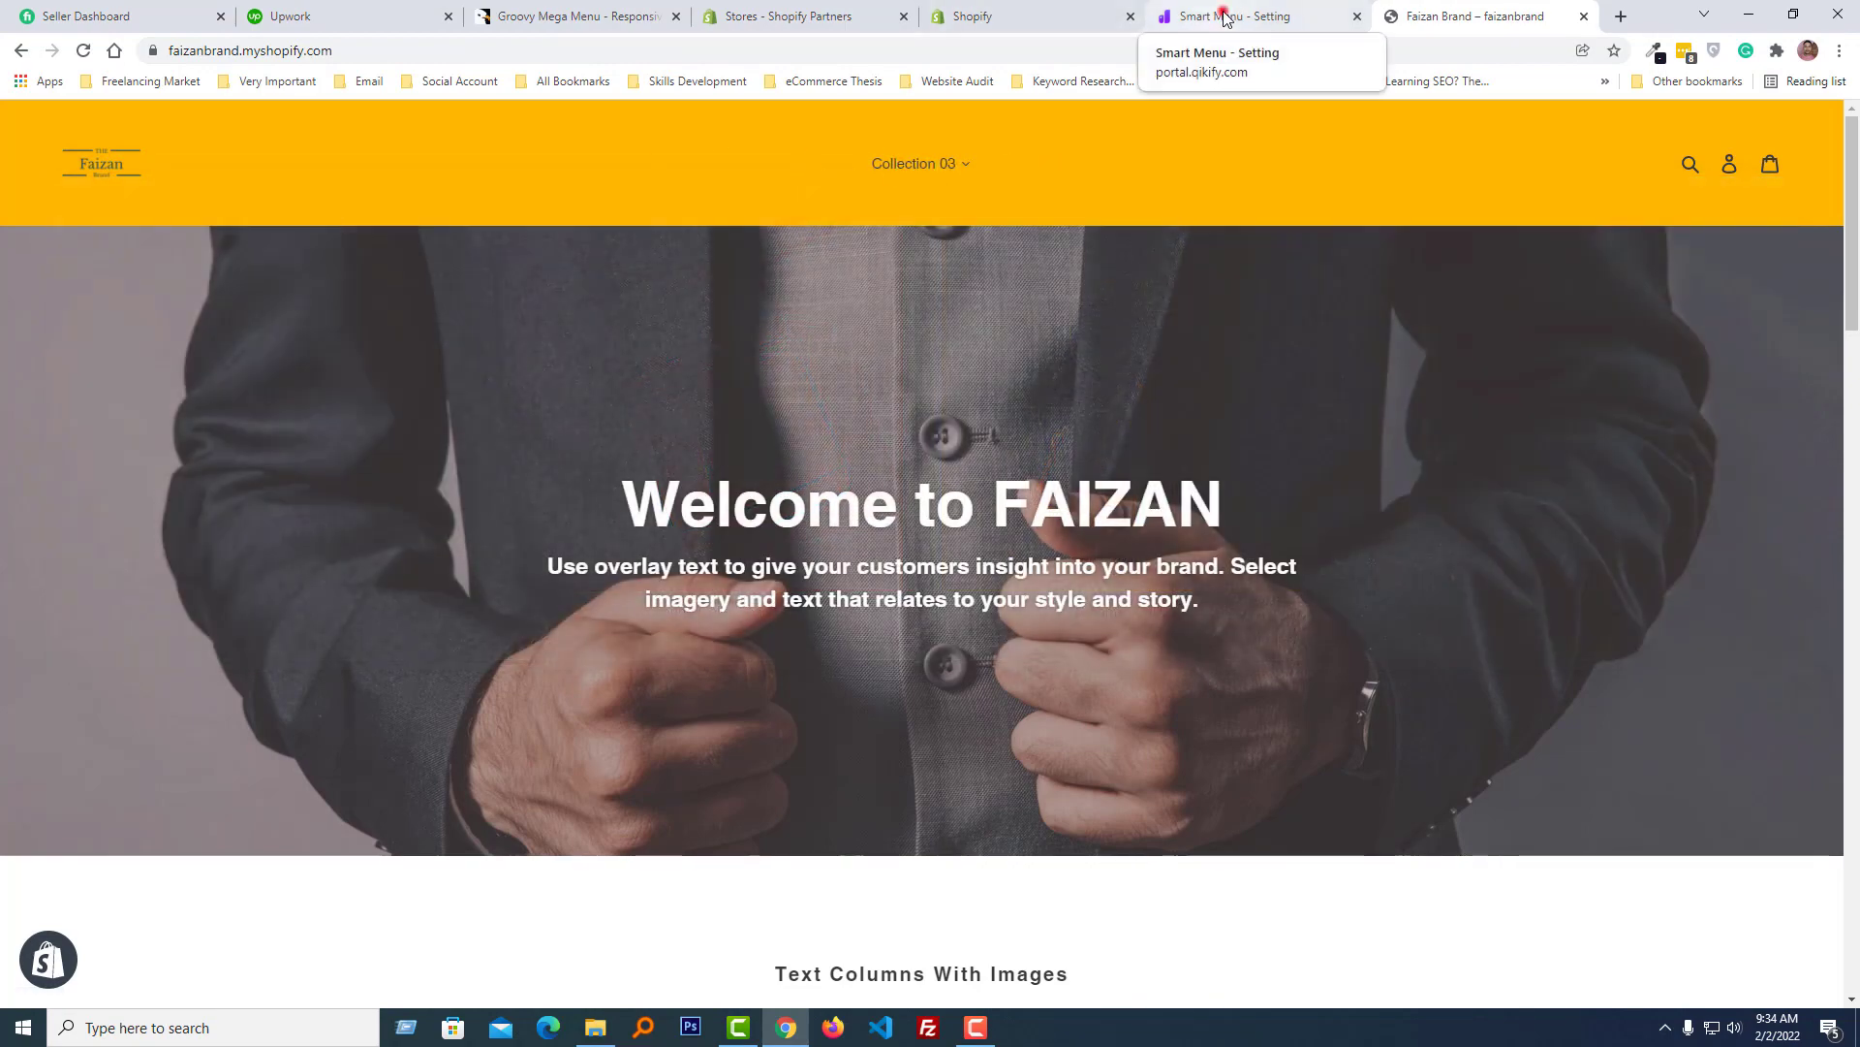
- Return to the Smart Menu editor, add a Blank menu and delete its menu item
left_click(1224, 19)
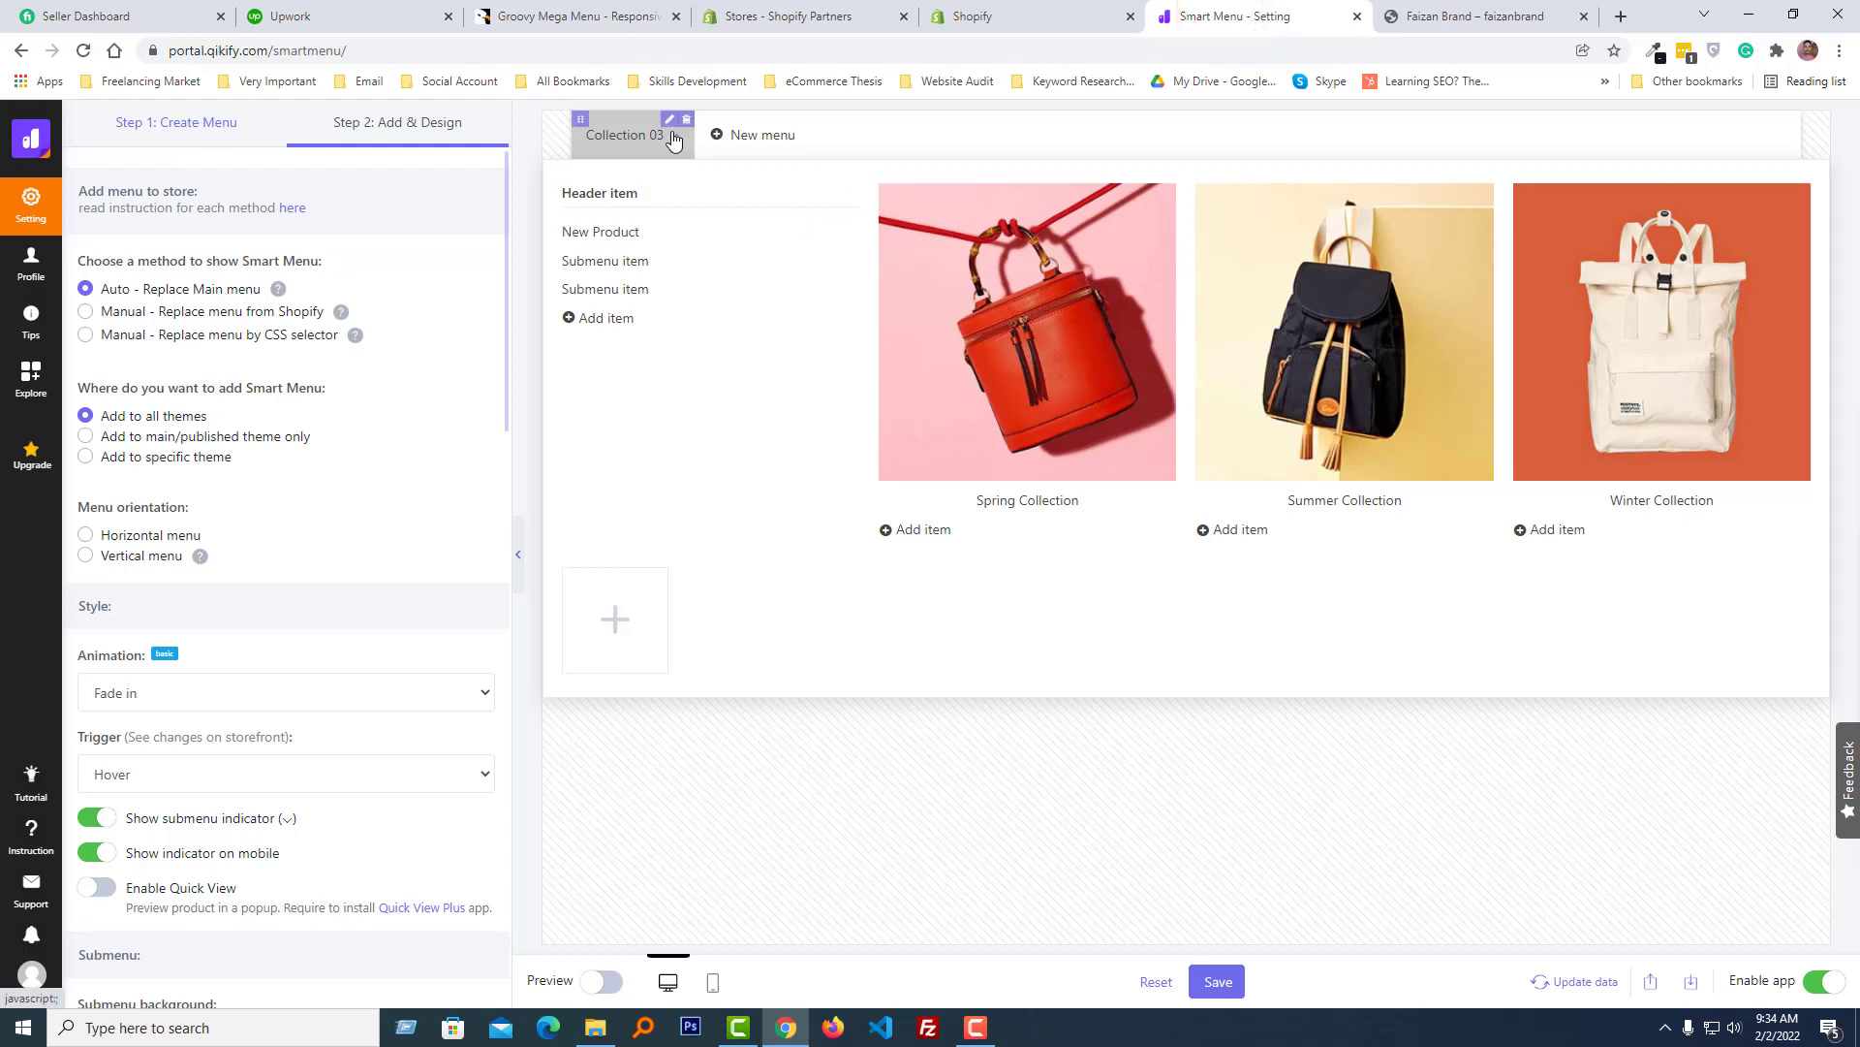
left_click(743, 137)
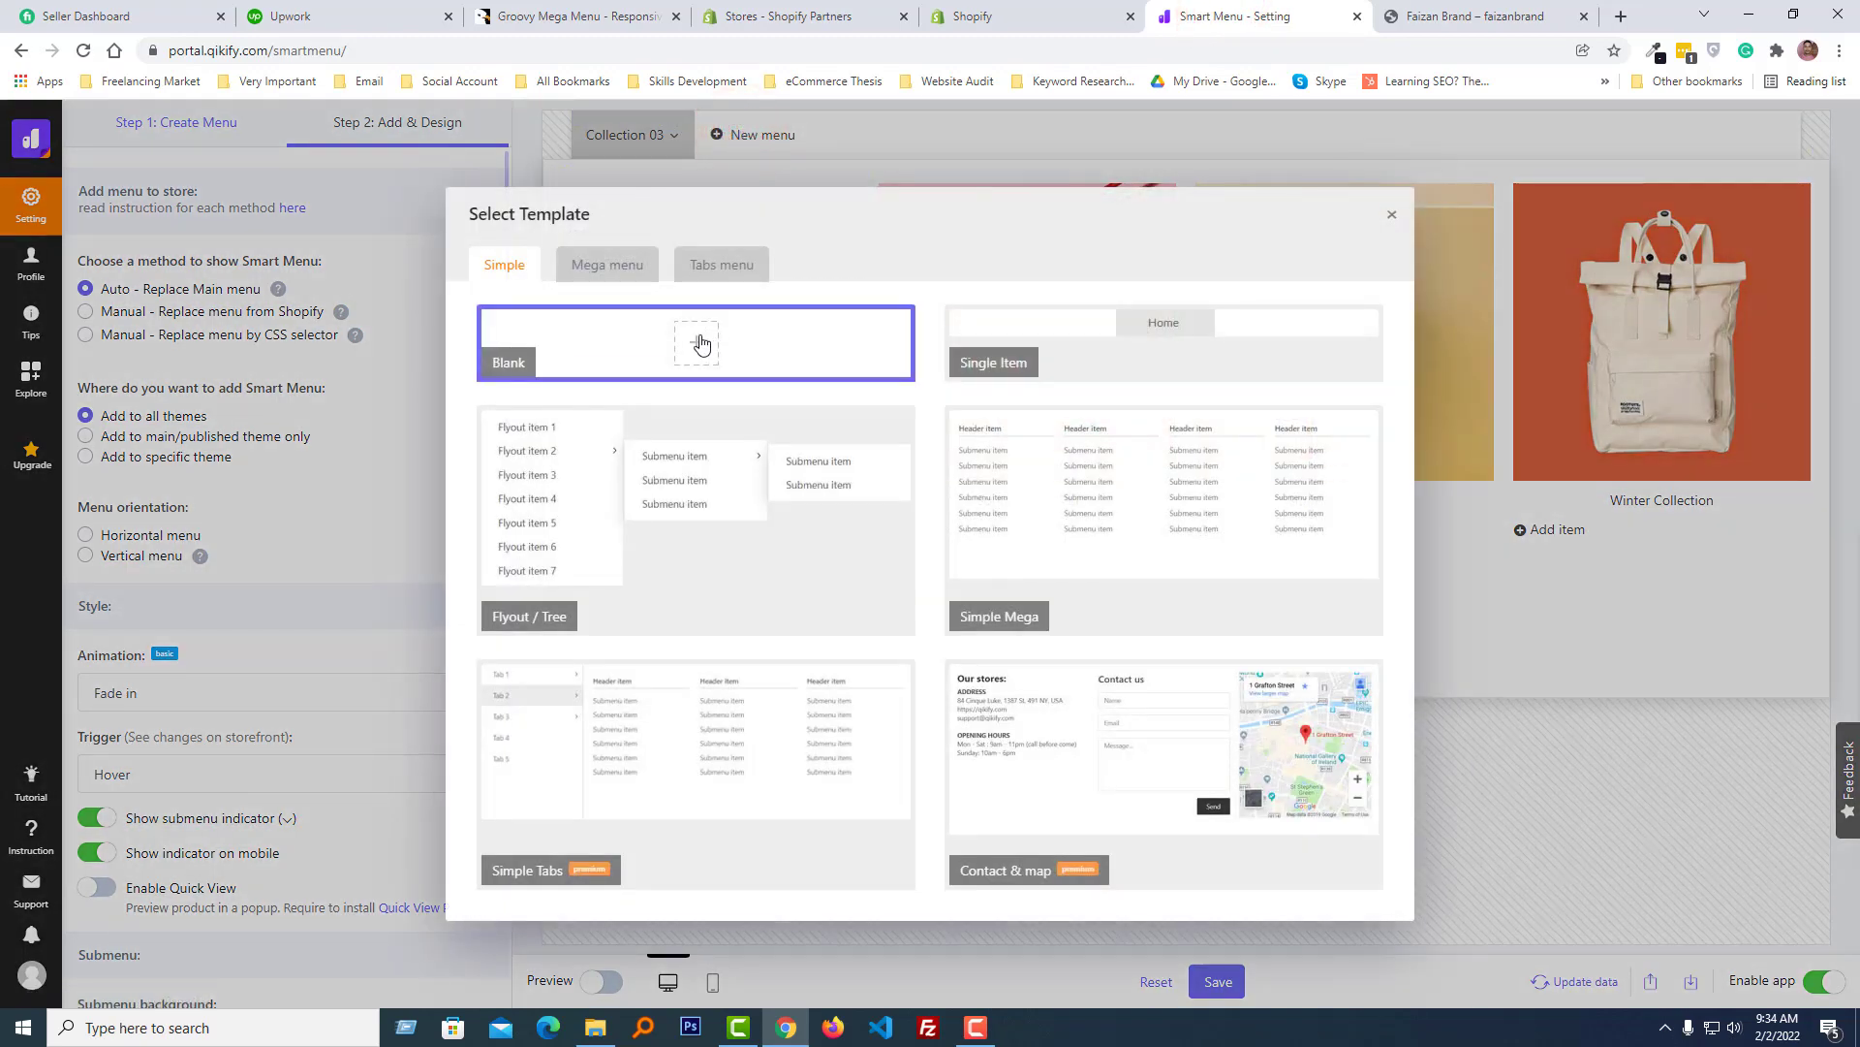
left_click(655, 349)
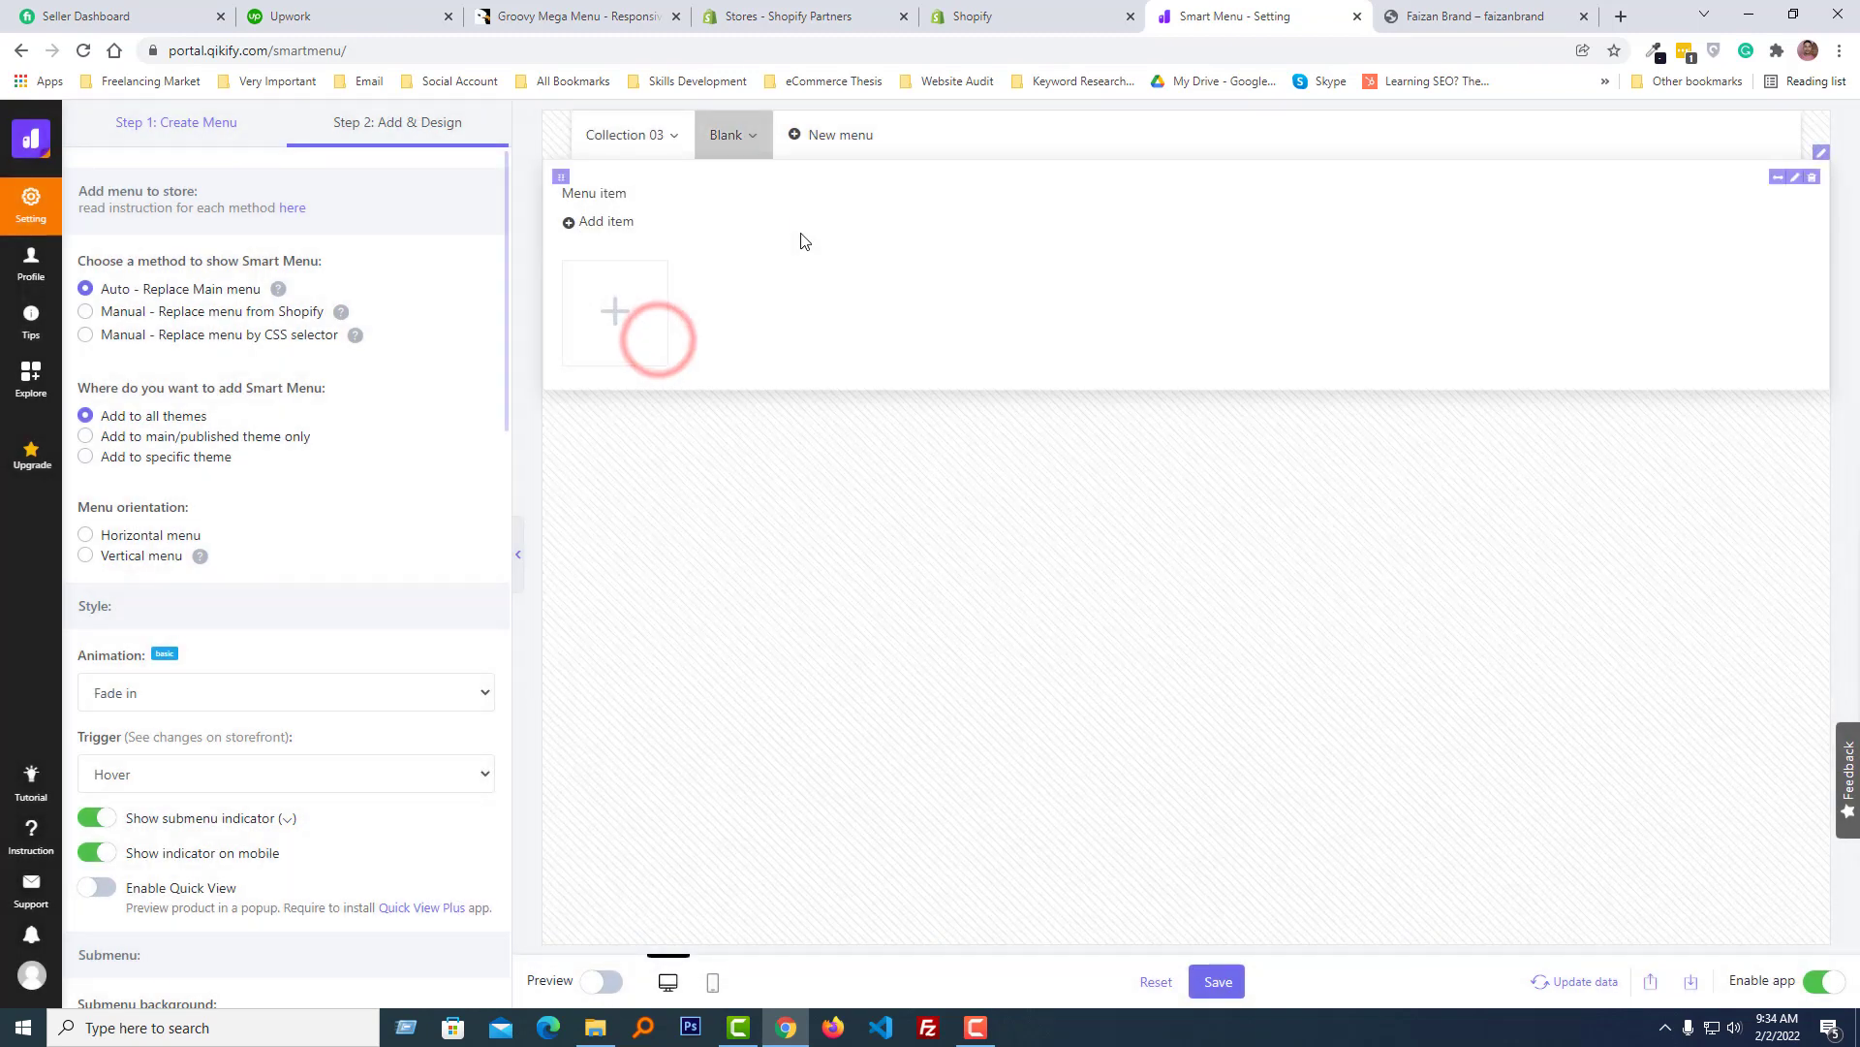
left_click(1800, 180)
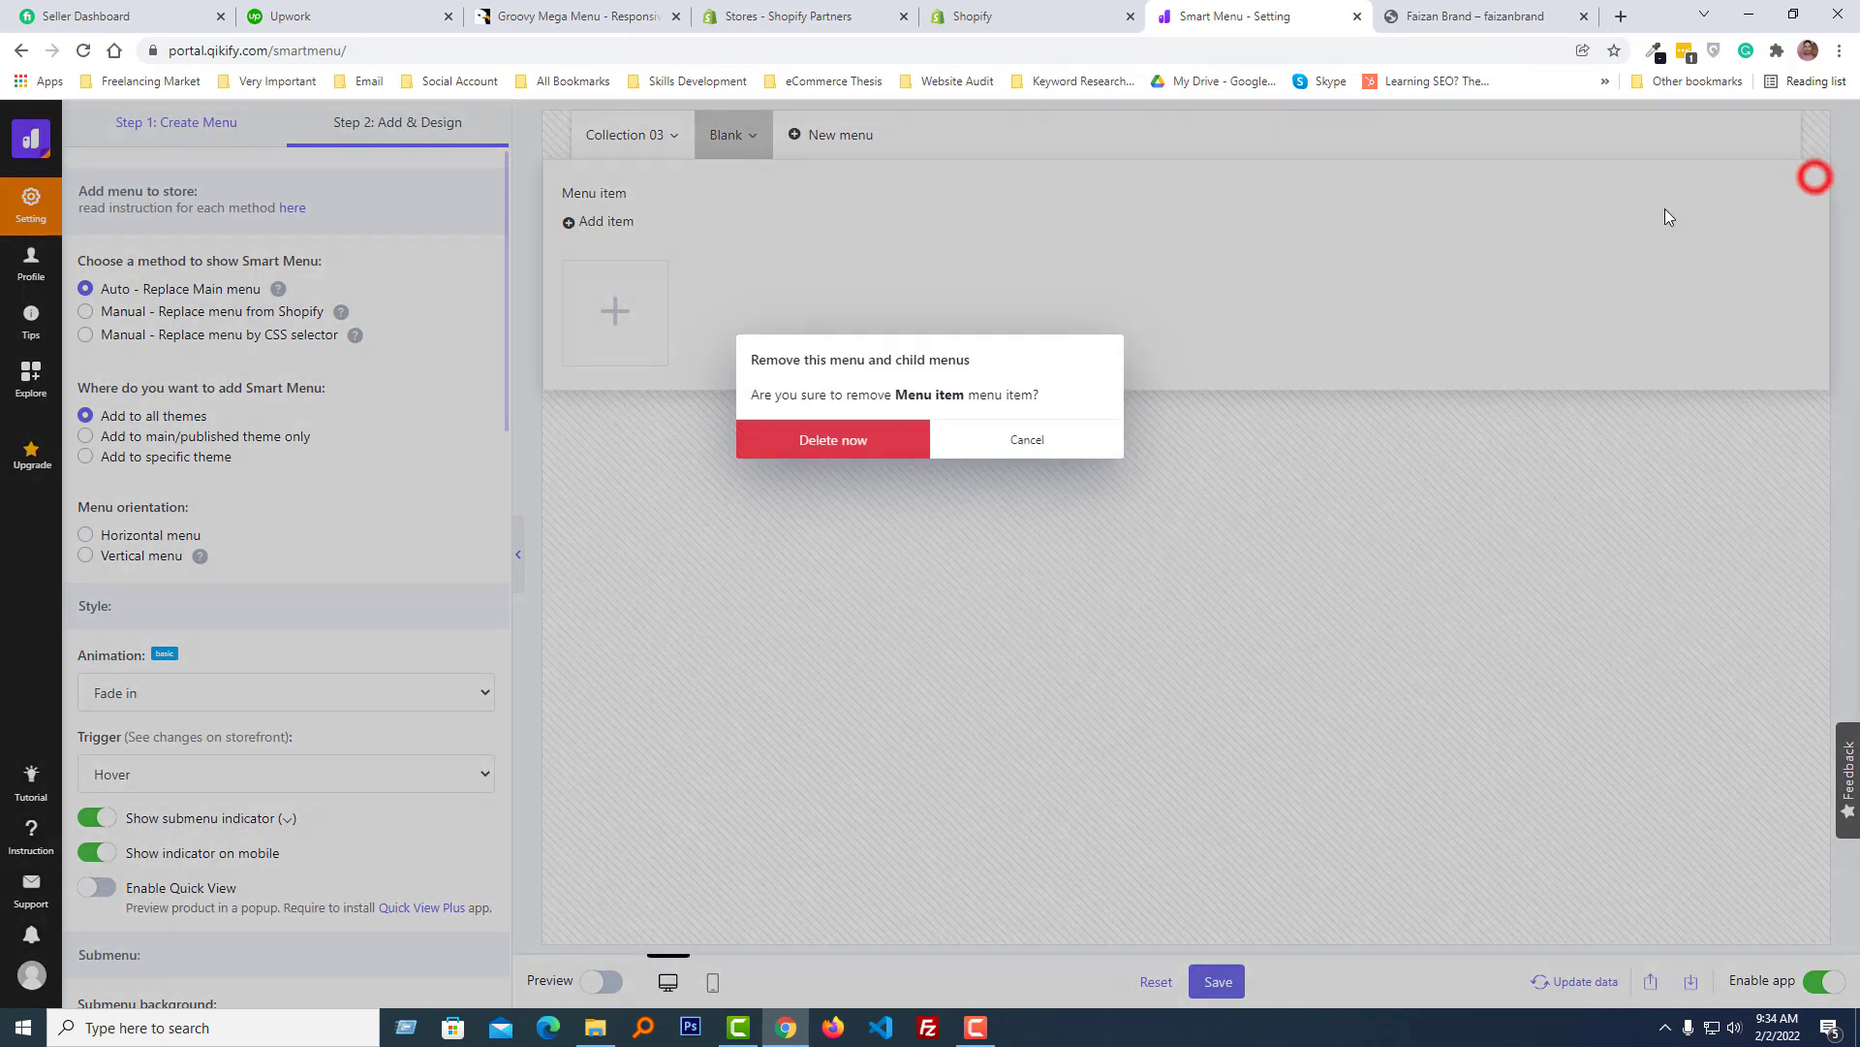
left_click(853, 441)
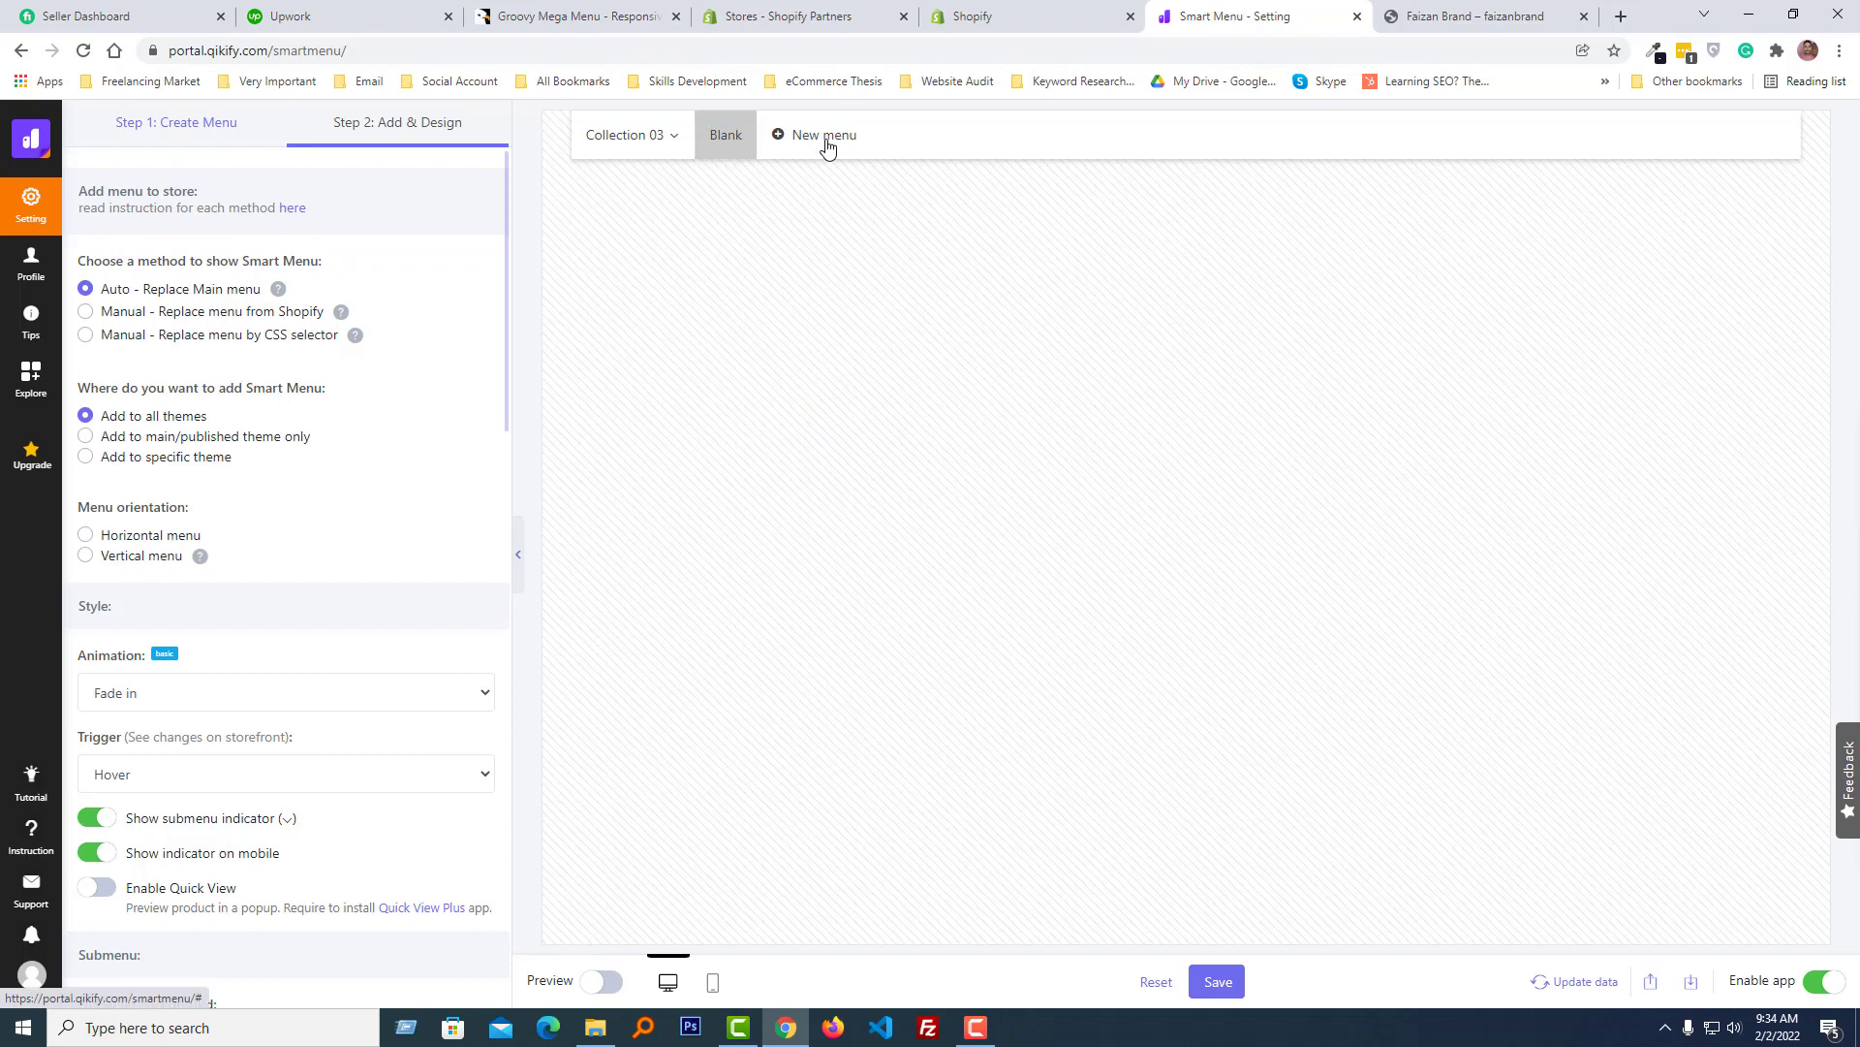
- Add another Blank menu and move Collection 03 to the second position in the menu bar
left_click(817, 139)
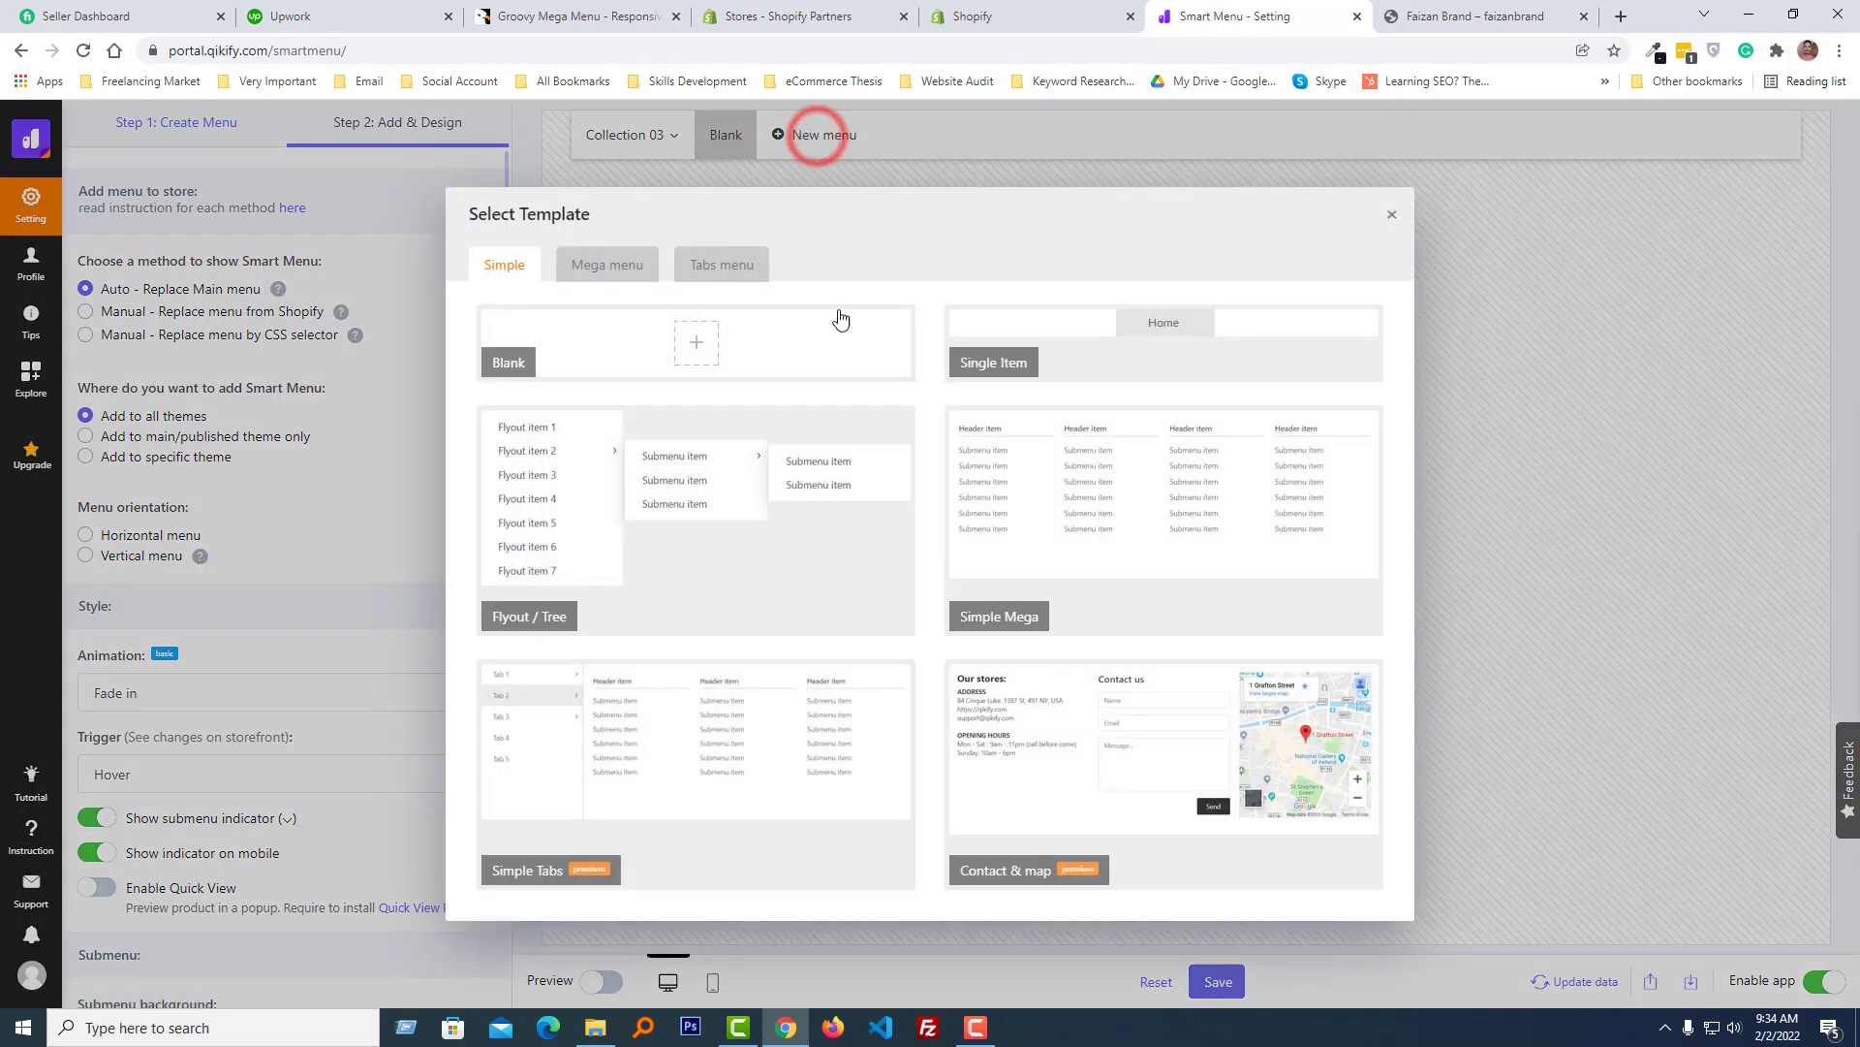
left_click(742, 358)
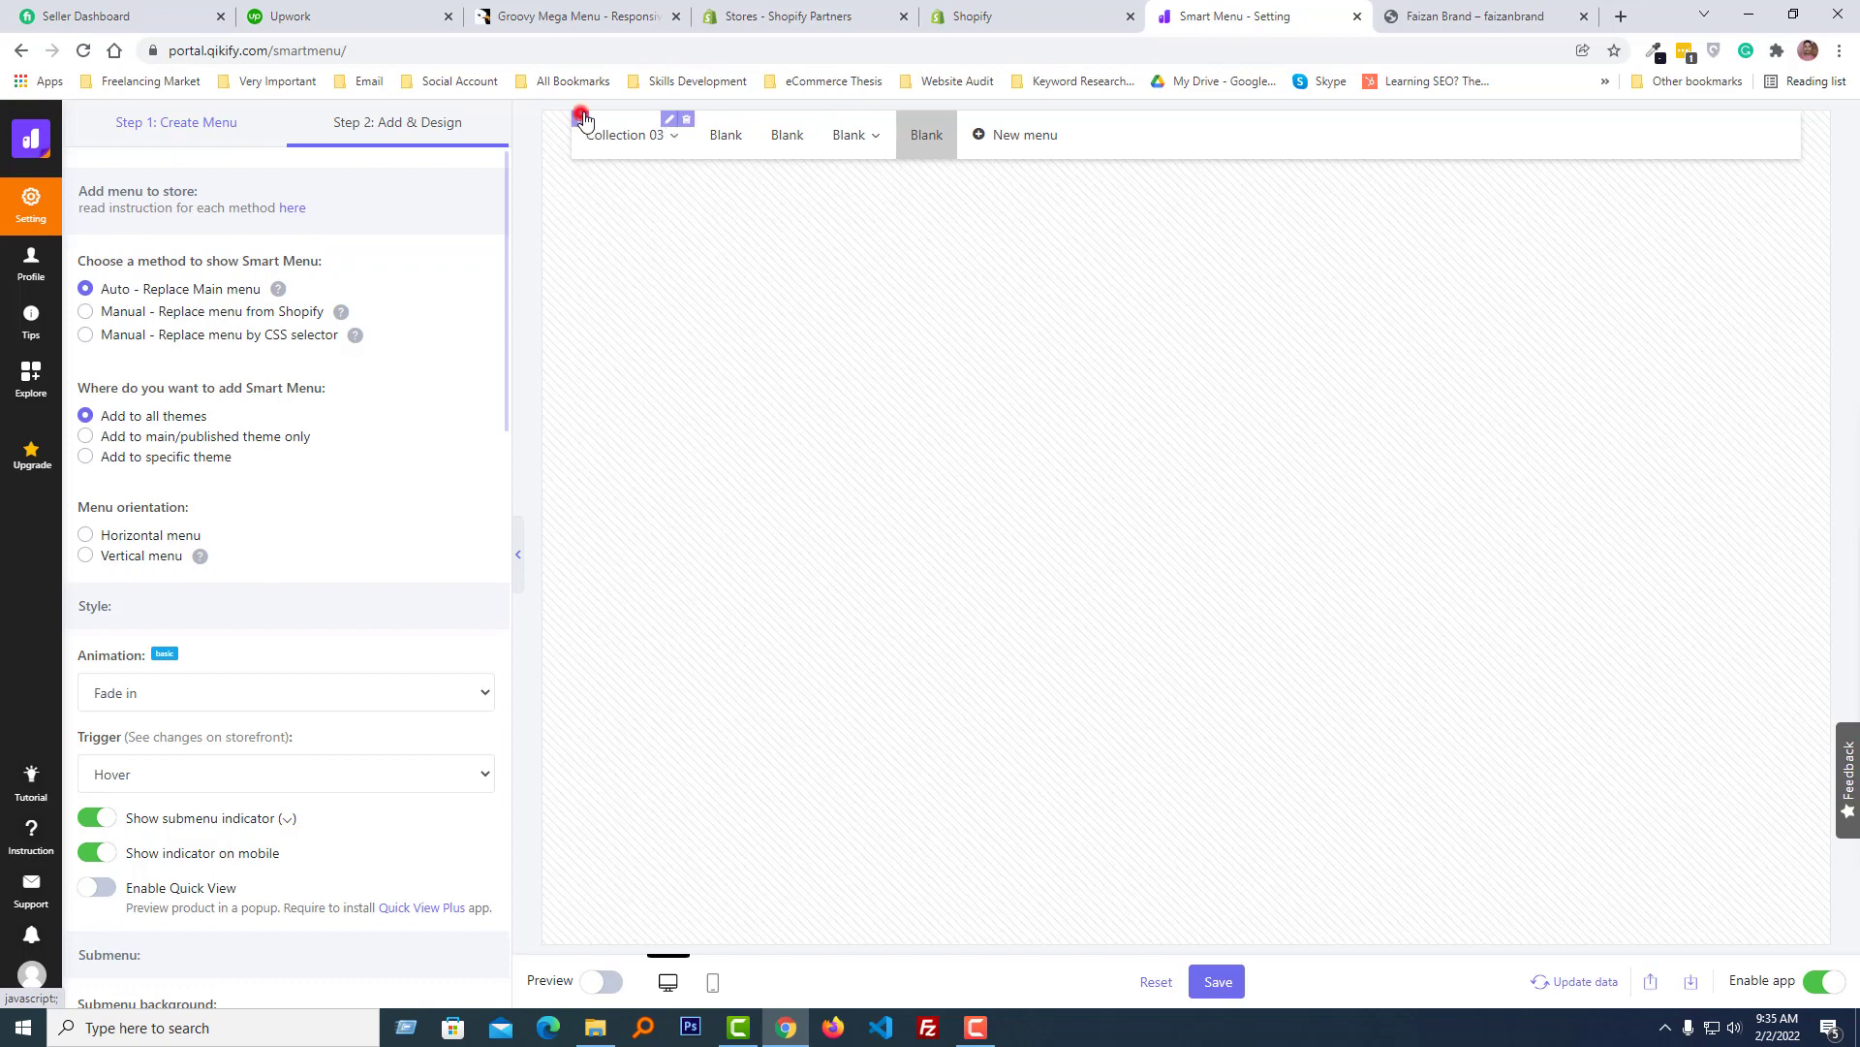
left_click_drag(582, 118, 645, 167)
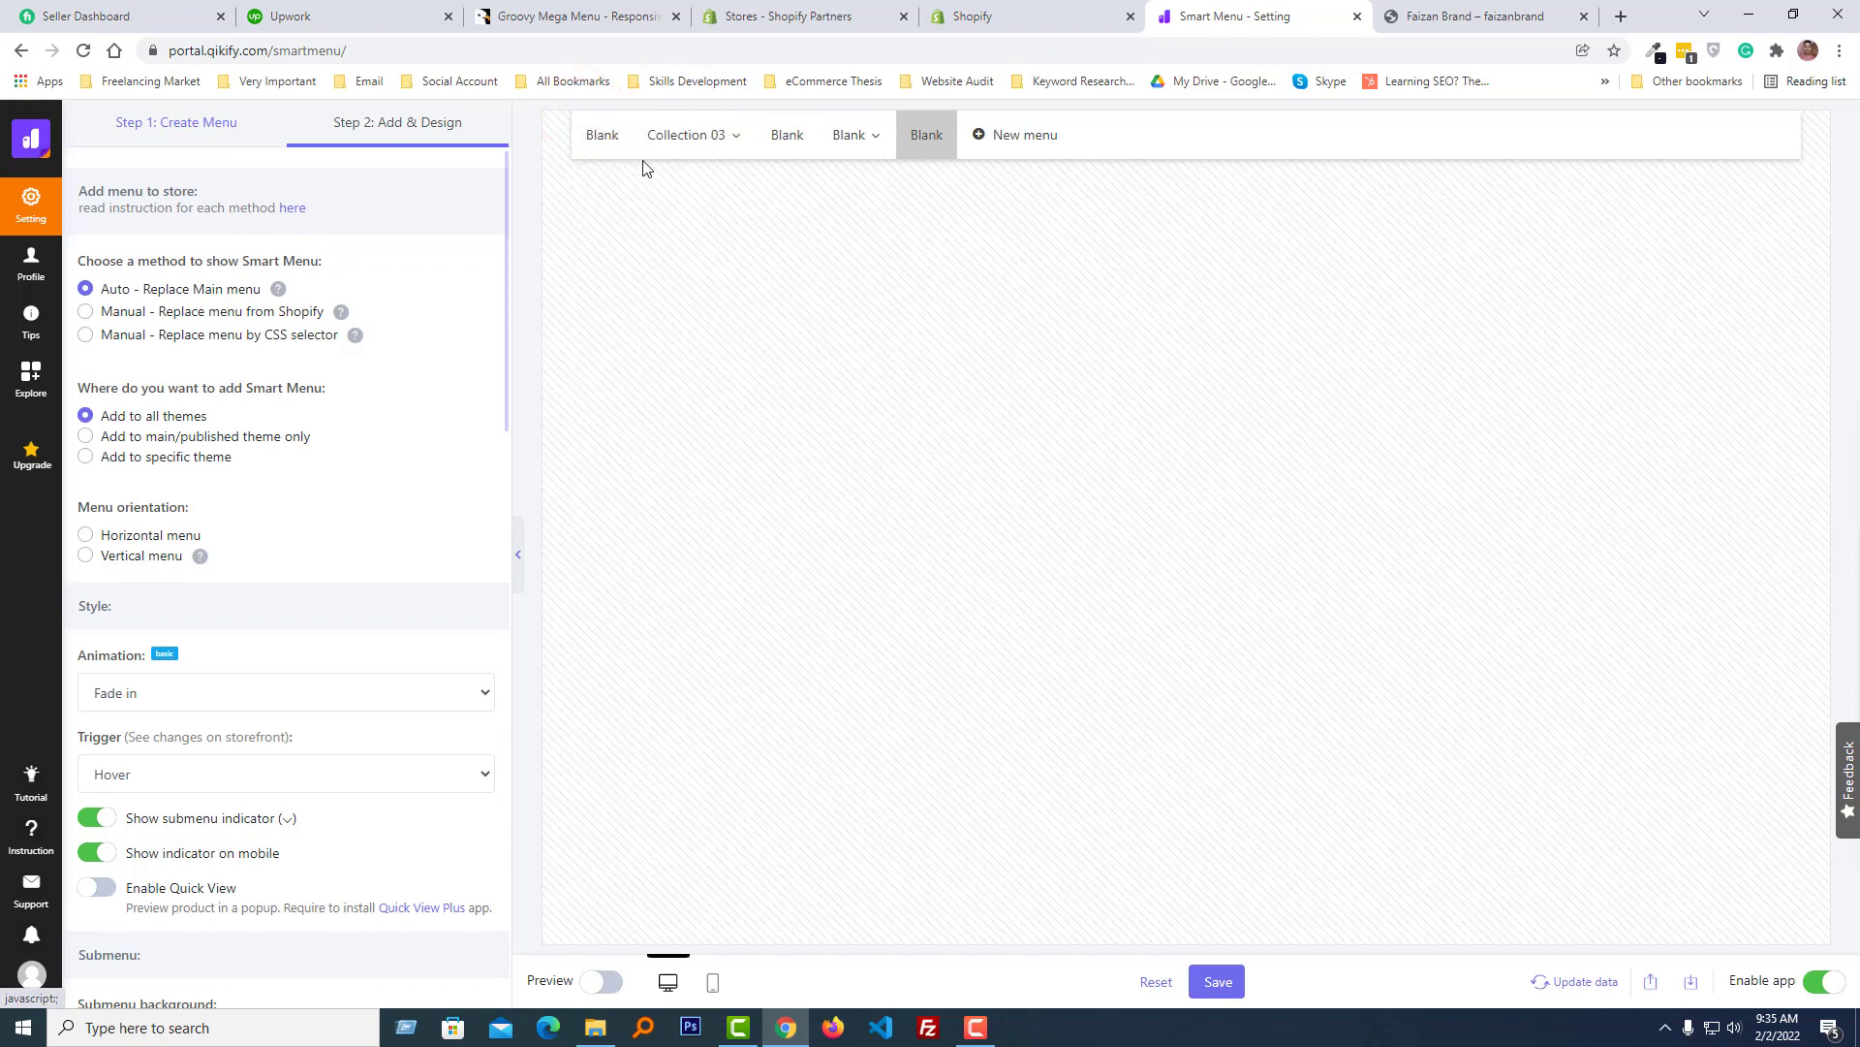
- Open the first Blank menu item and set its title to Home
left_click(608, 129)
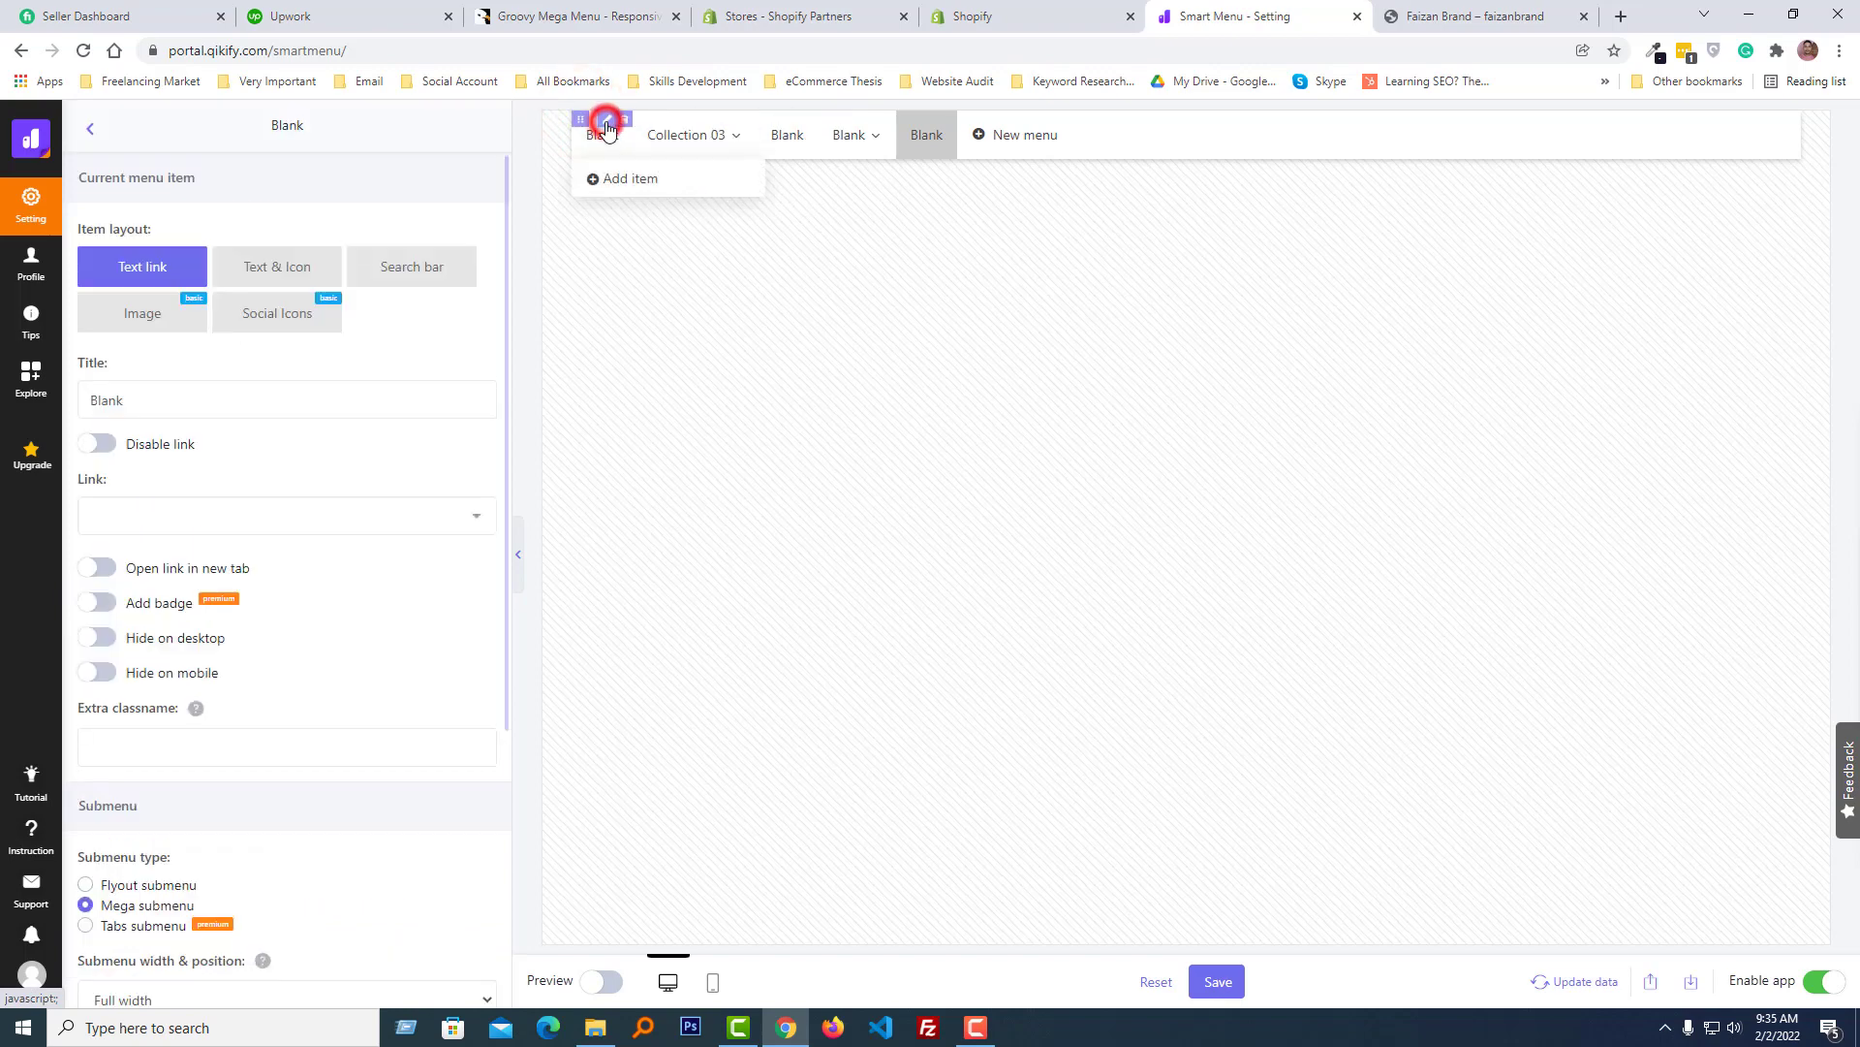
left_click(154, 402)
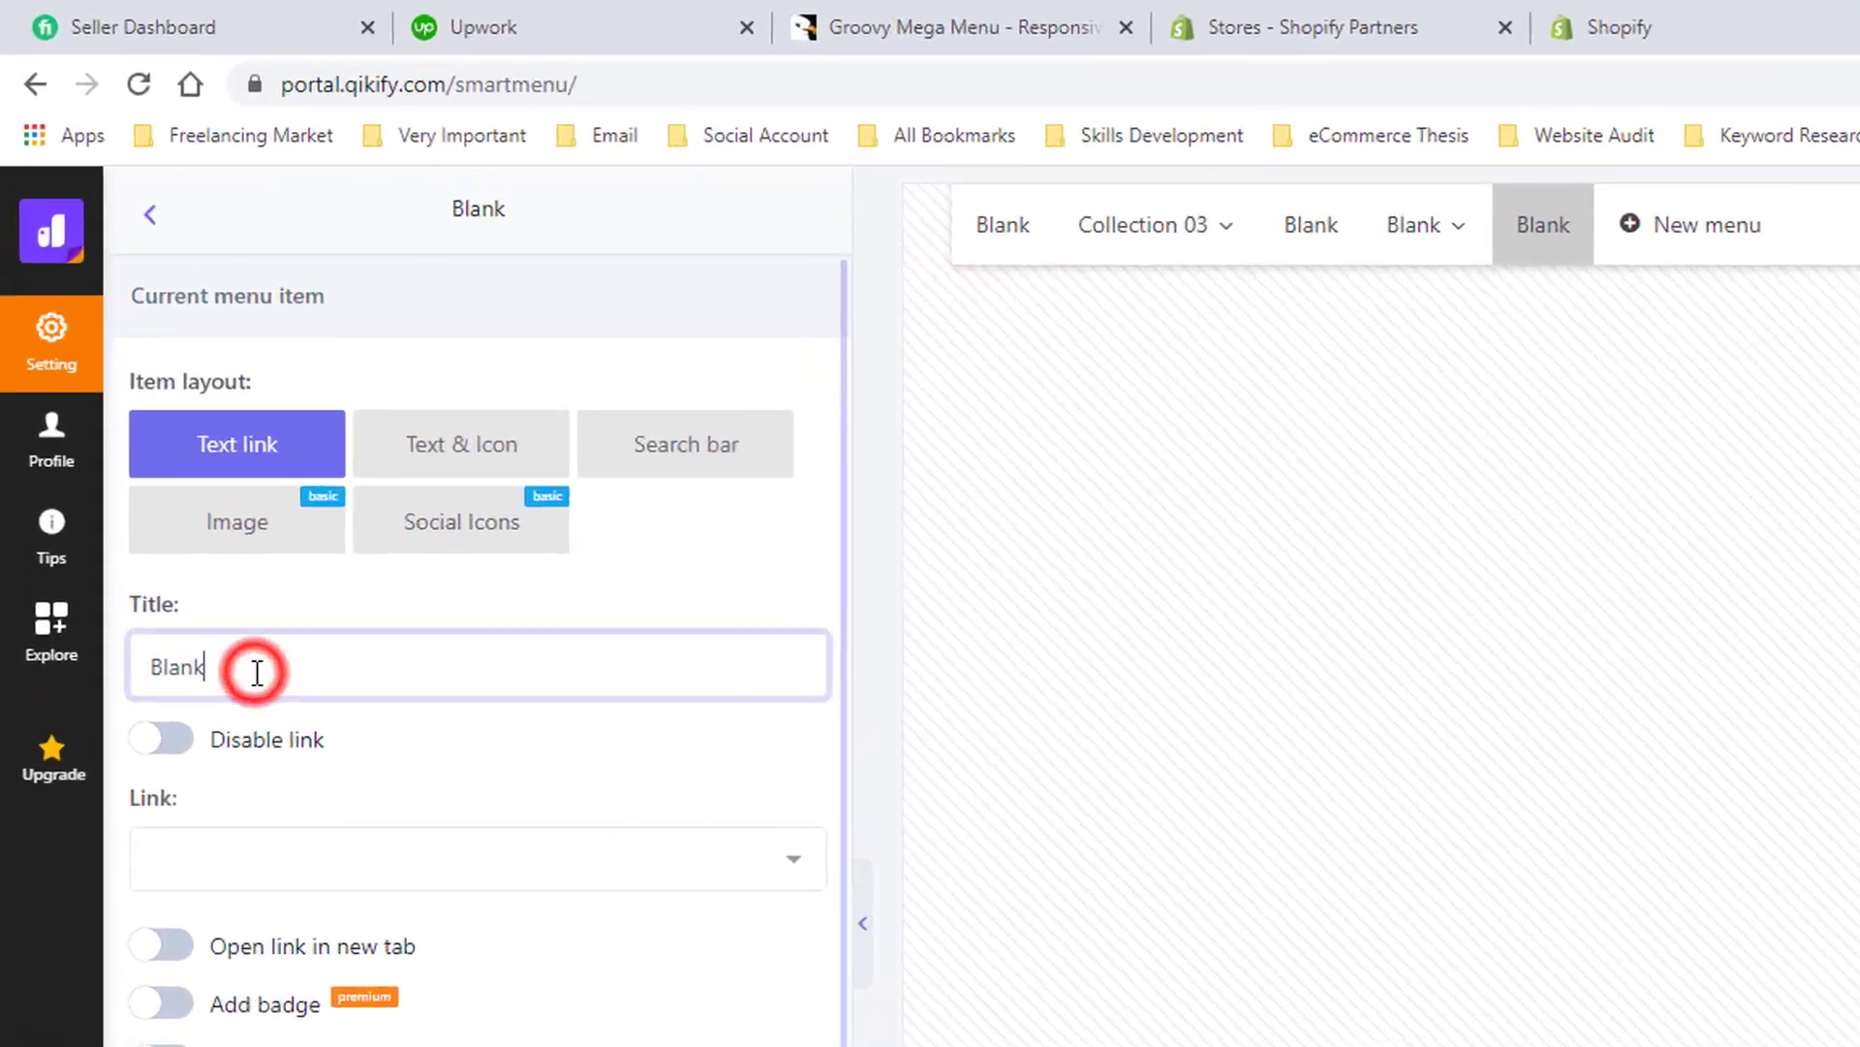
double_click(257, 671)
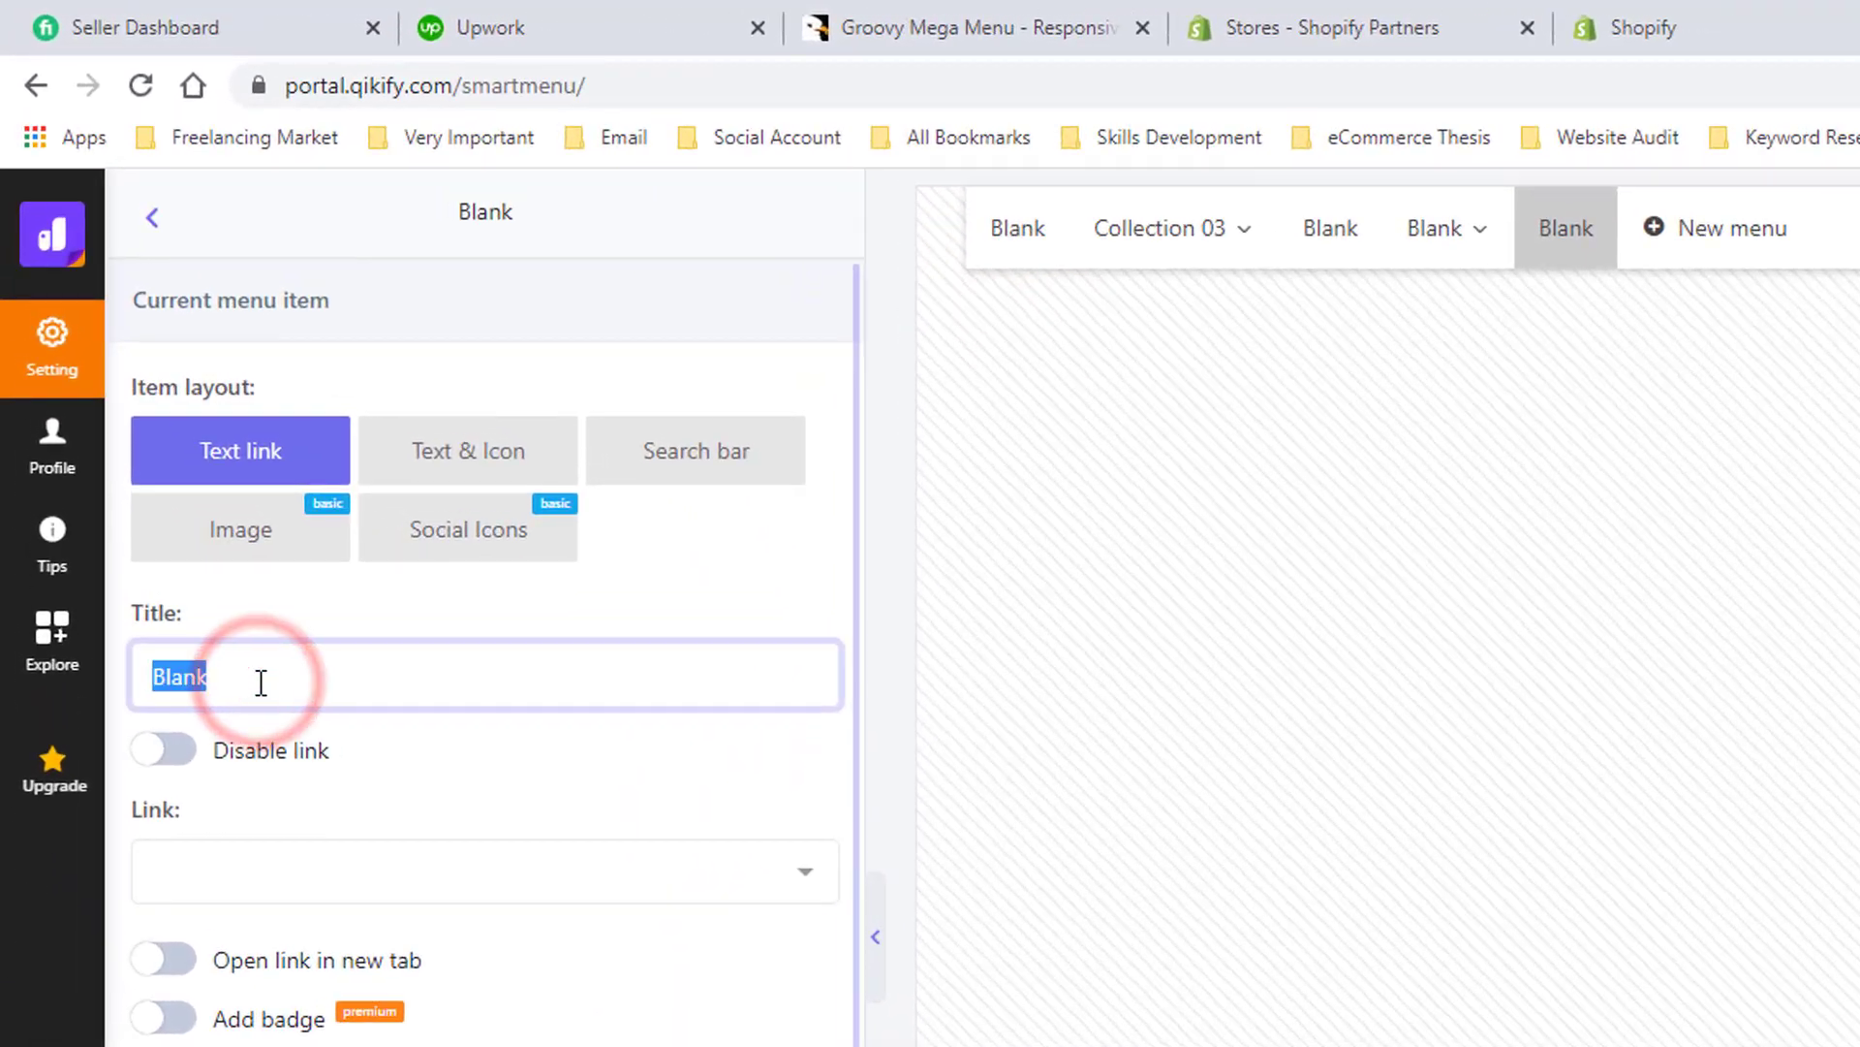
type("HOME")
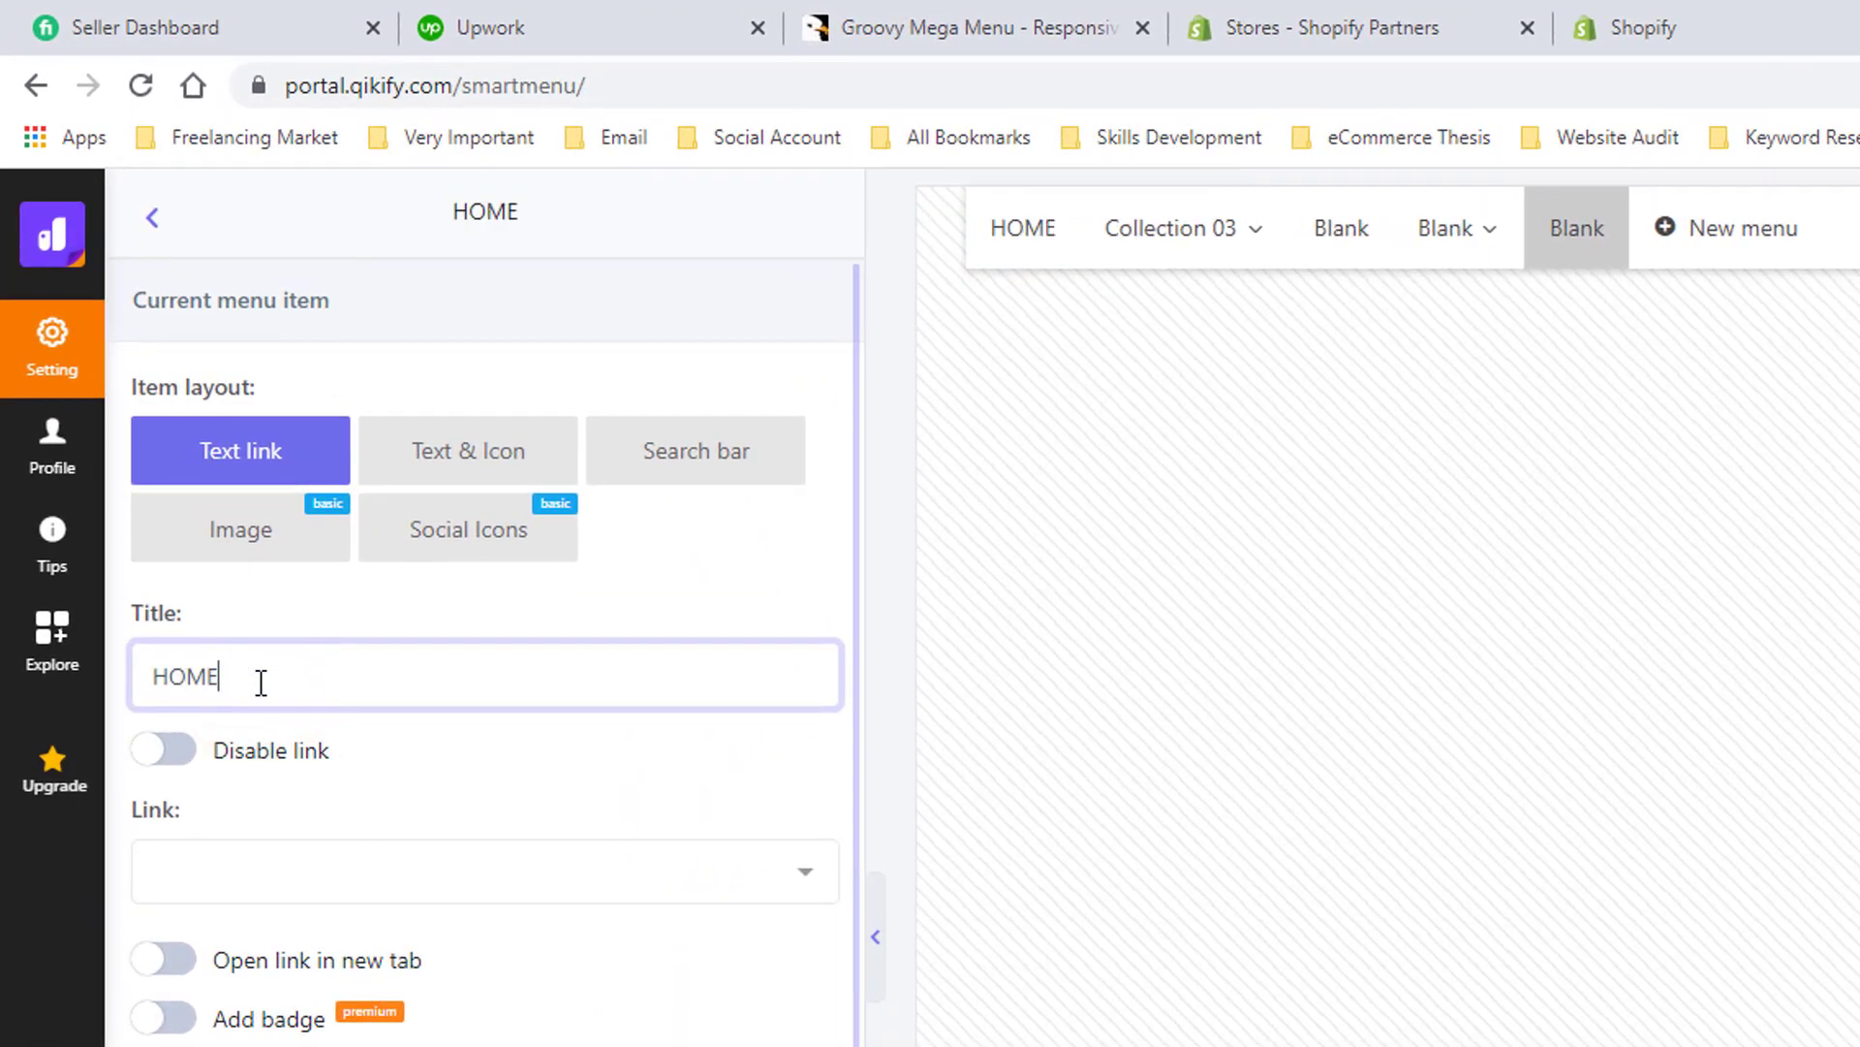
double_click(260, 682)
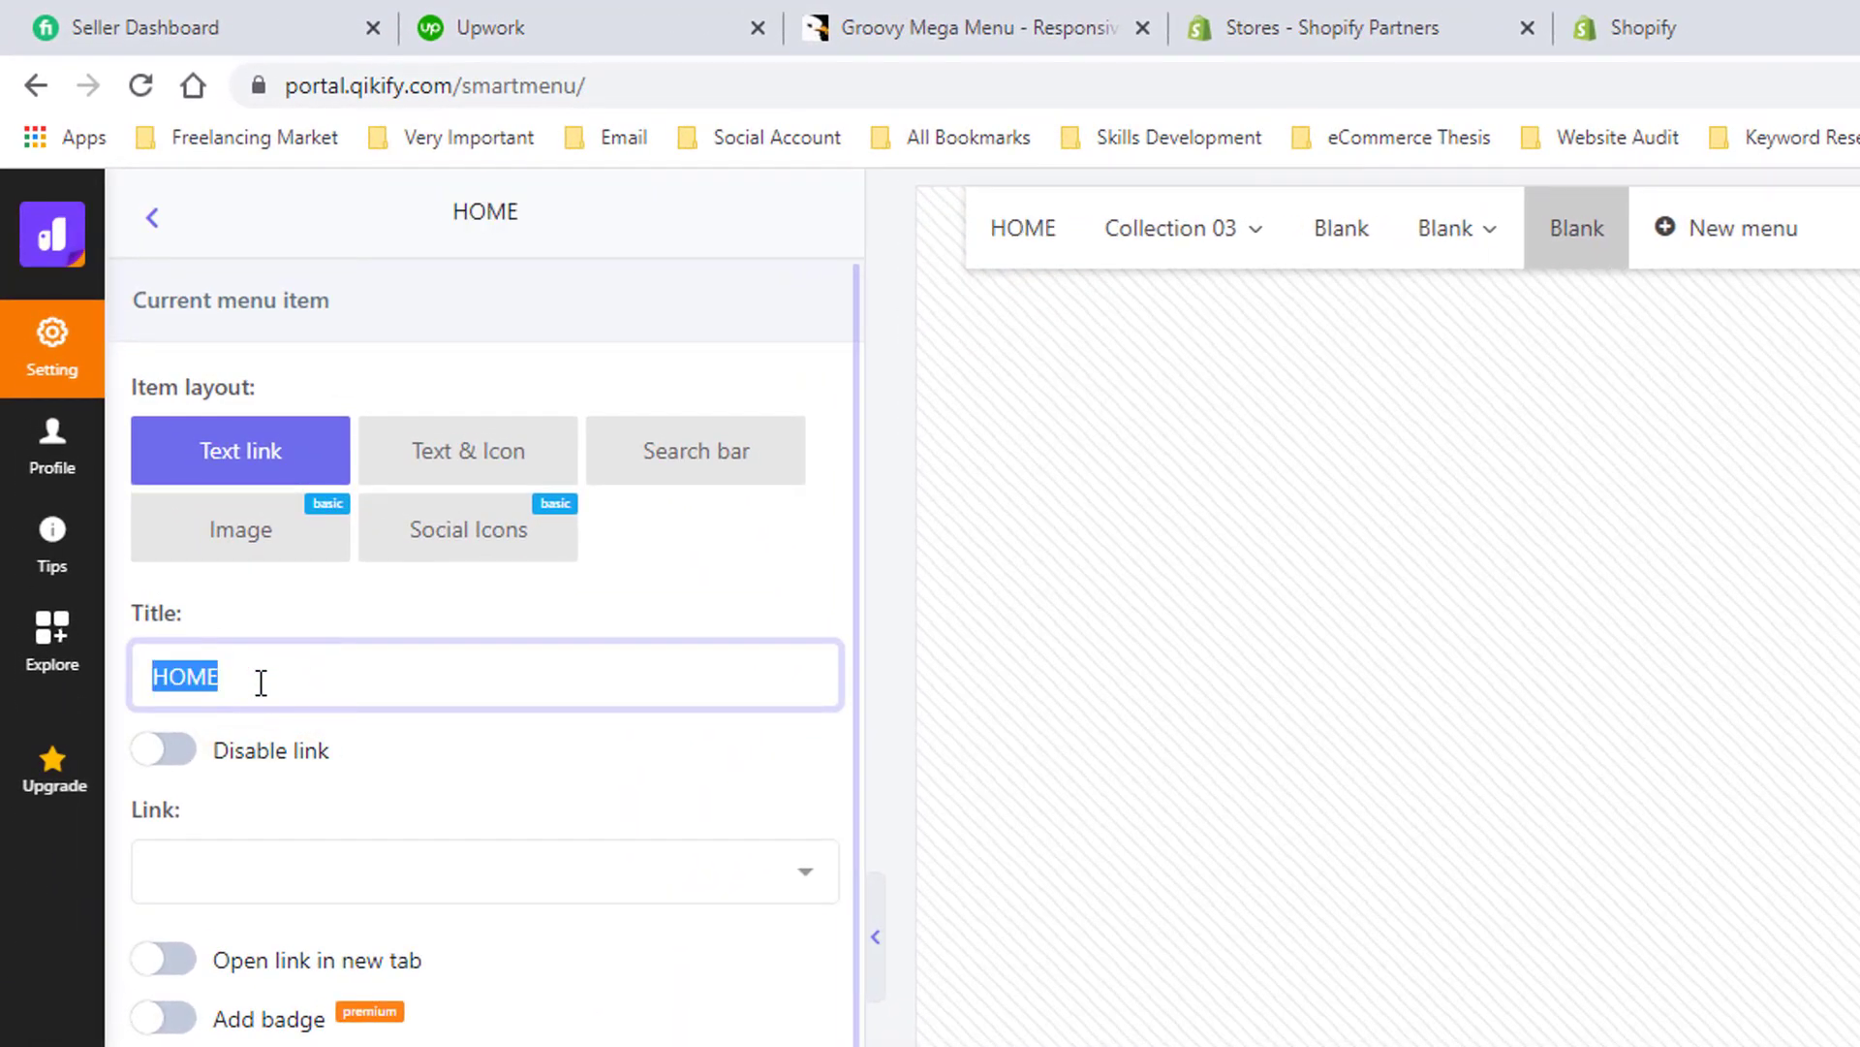
type("Home")
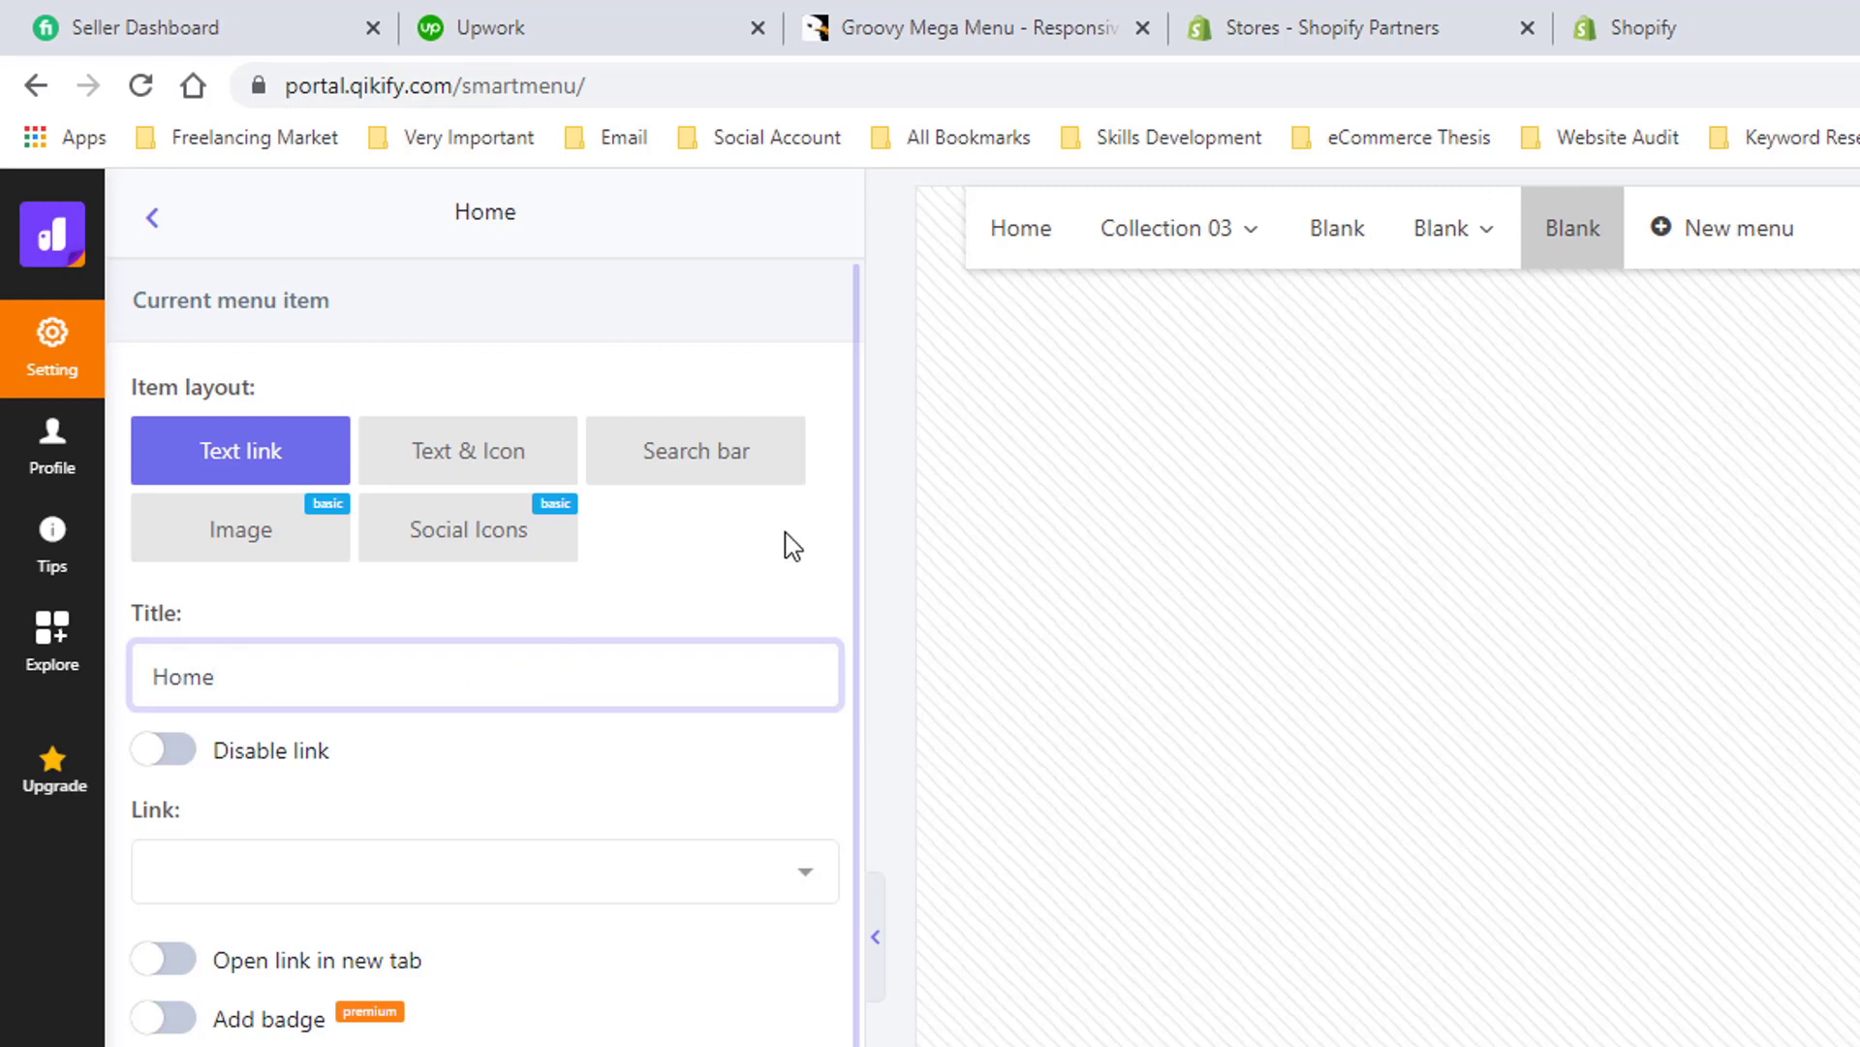
- Open the third menu item, still titled Blank, and rename it About
mouse_move(1341, 257)
left_click(1346, 203)
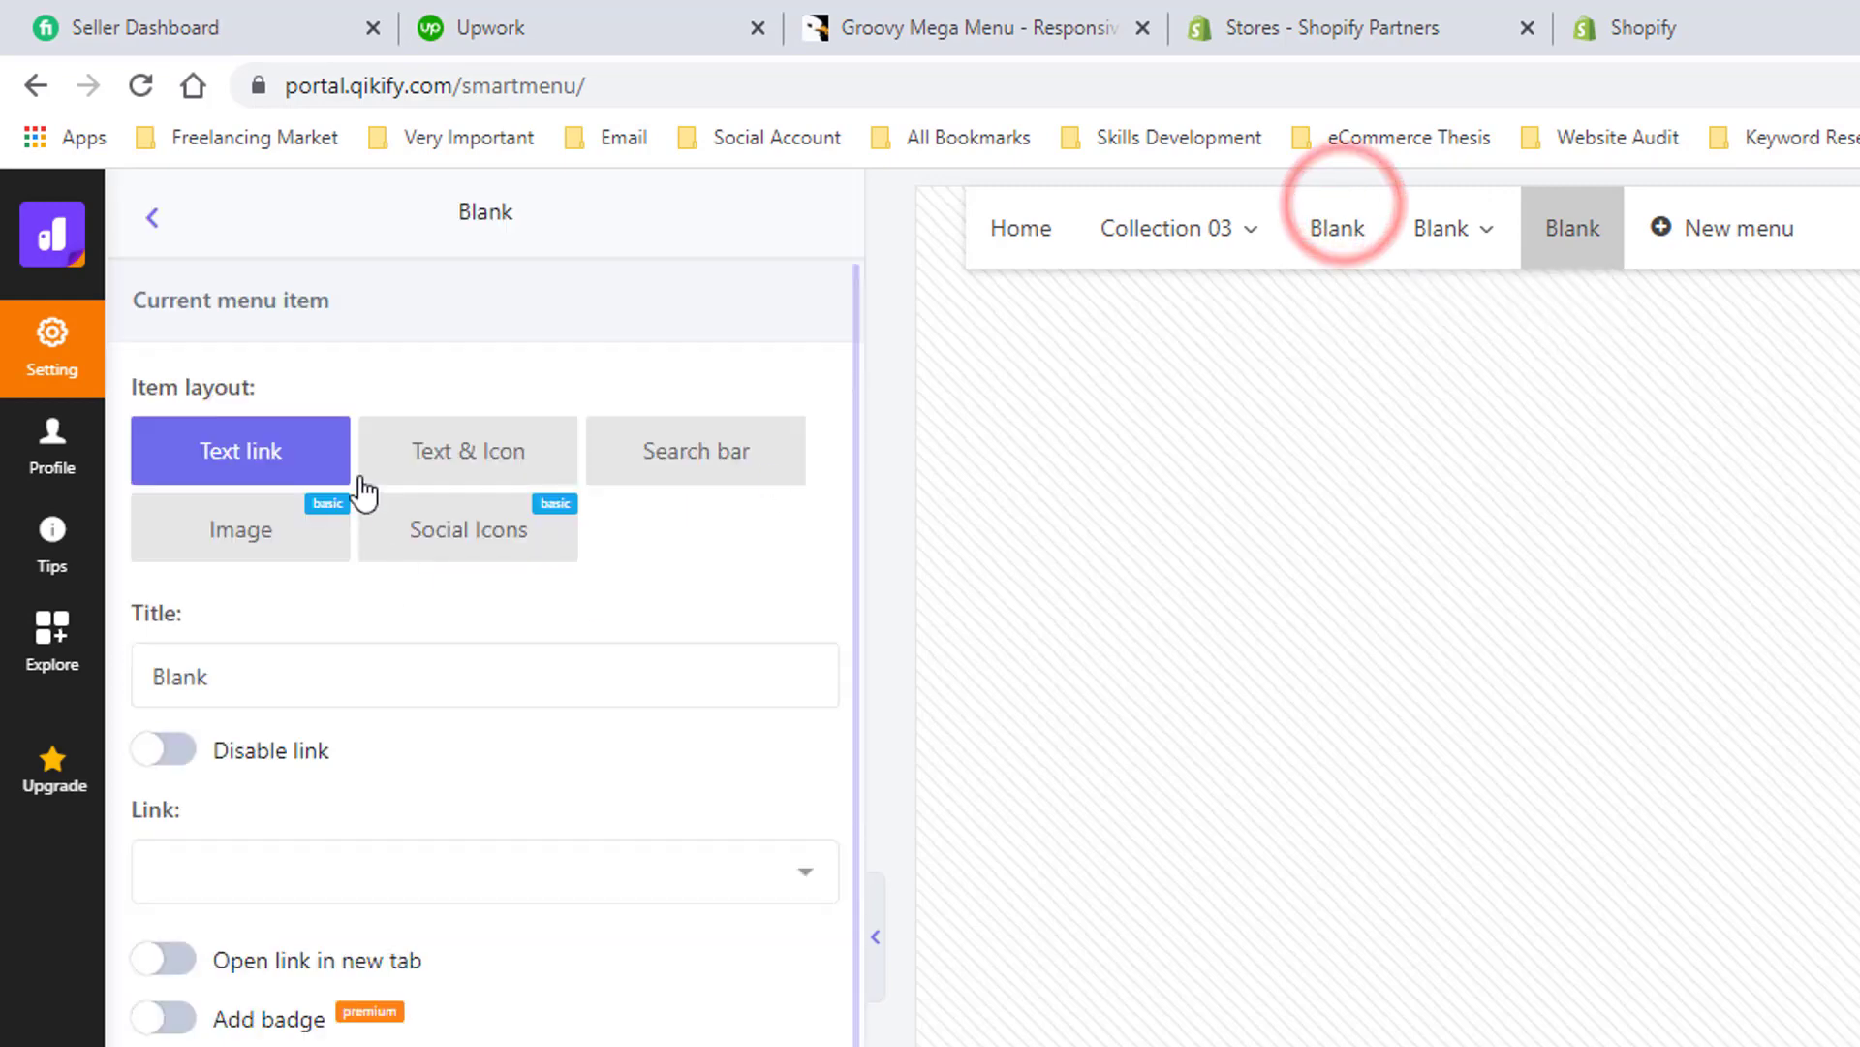
left_click(288, 671)
double_click(288, 672)
type("Ab")
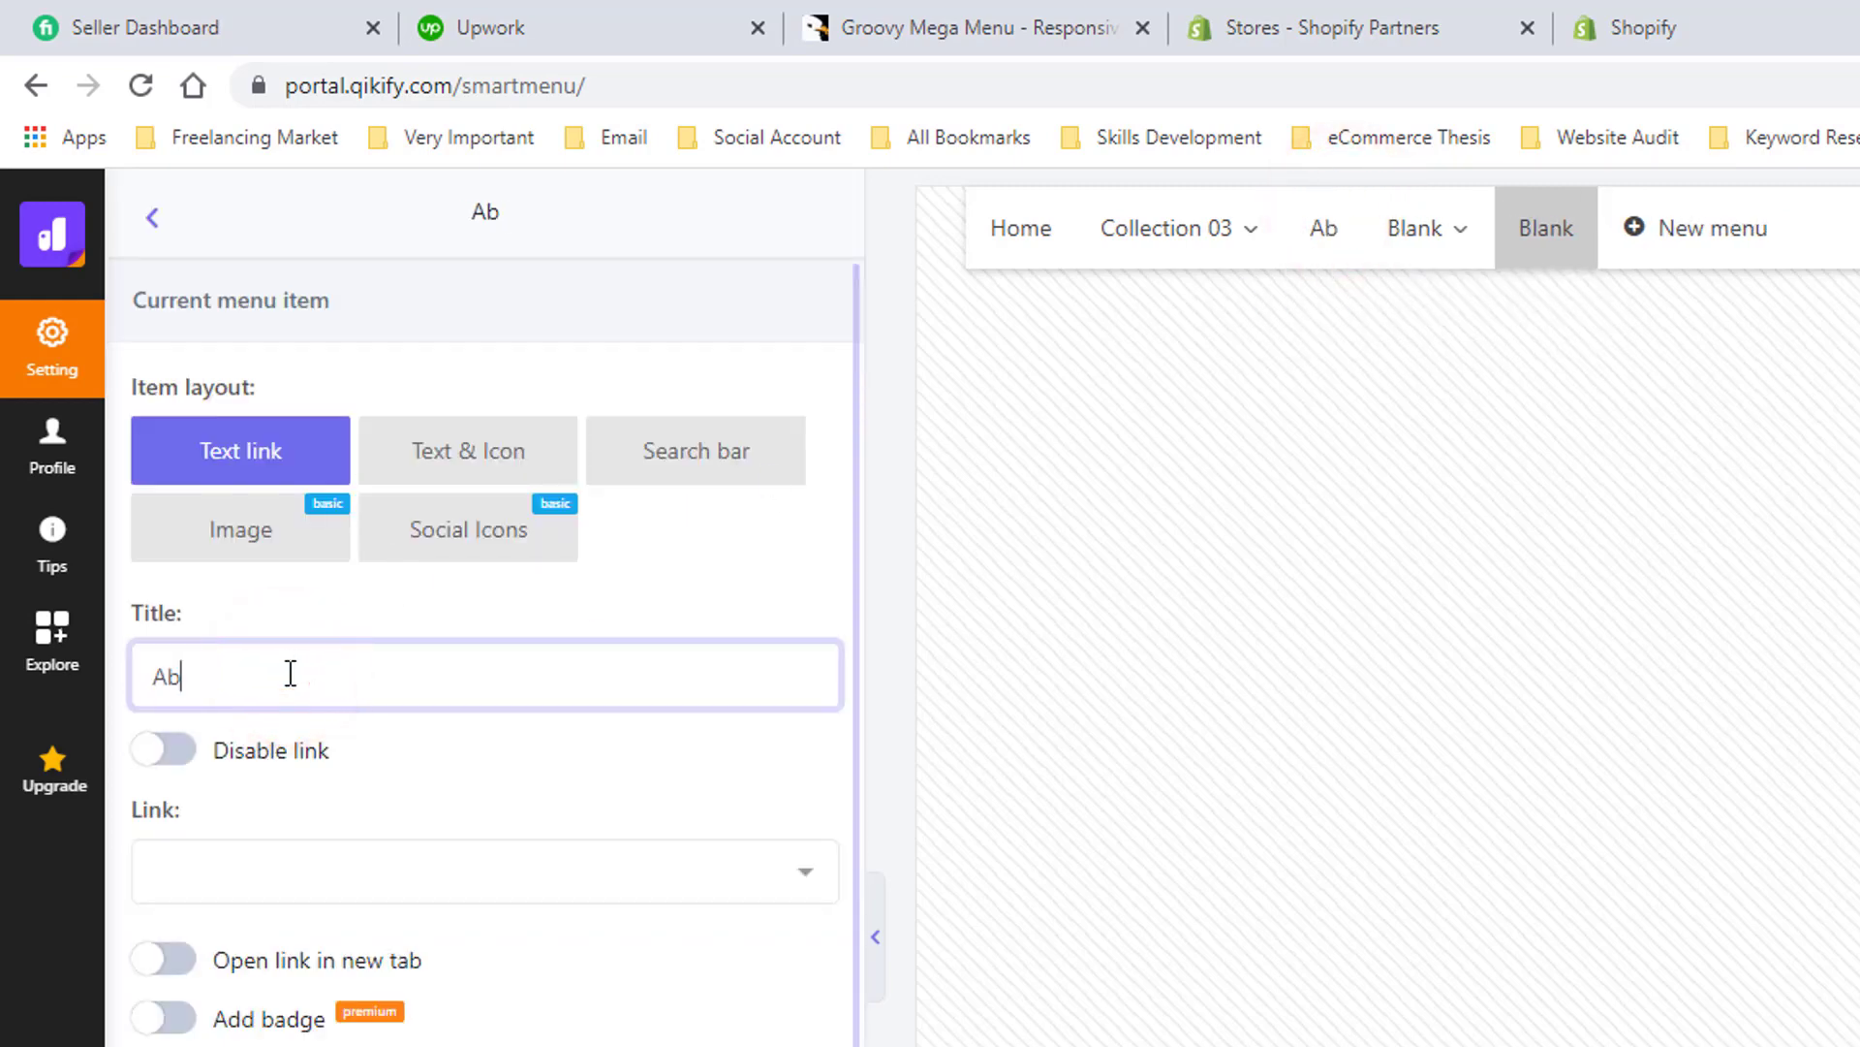
type("out")
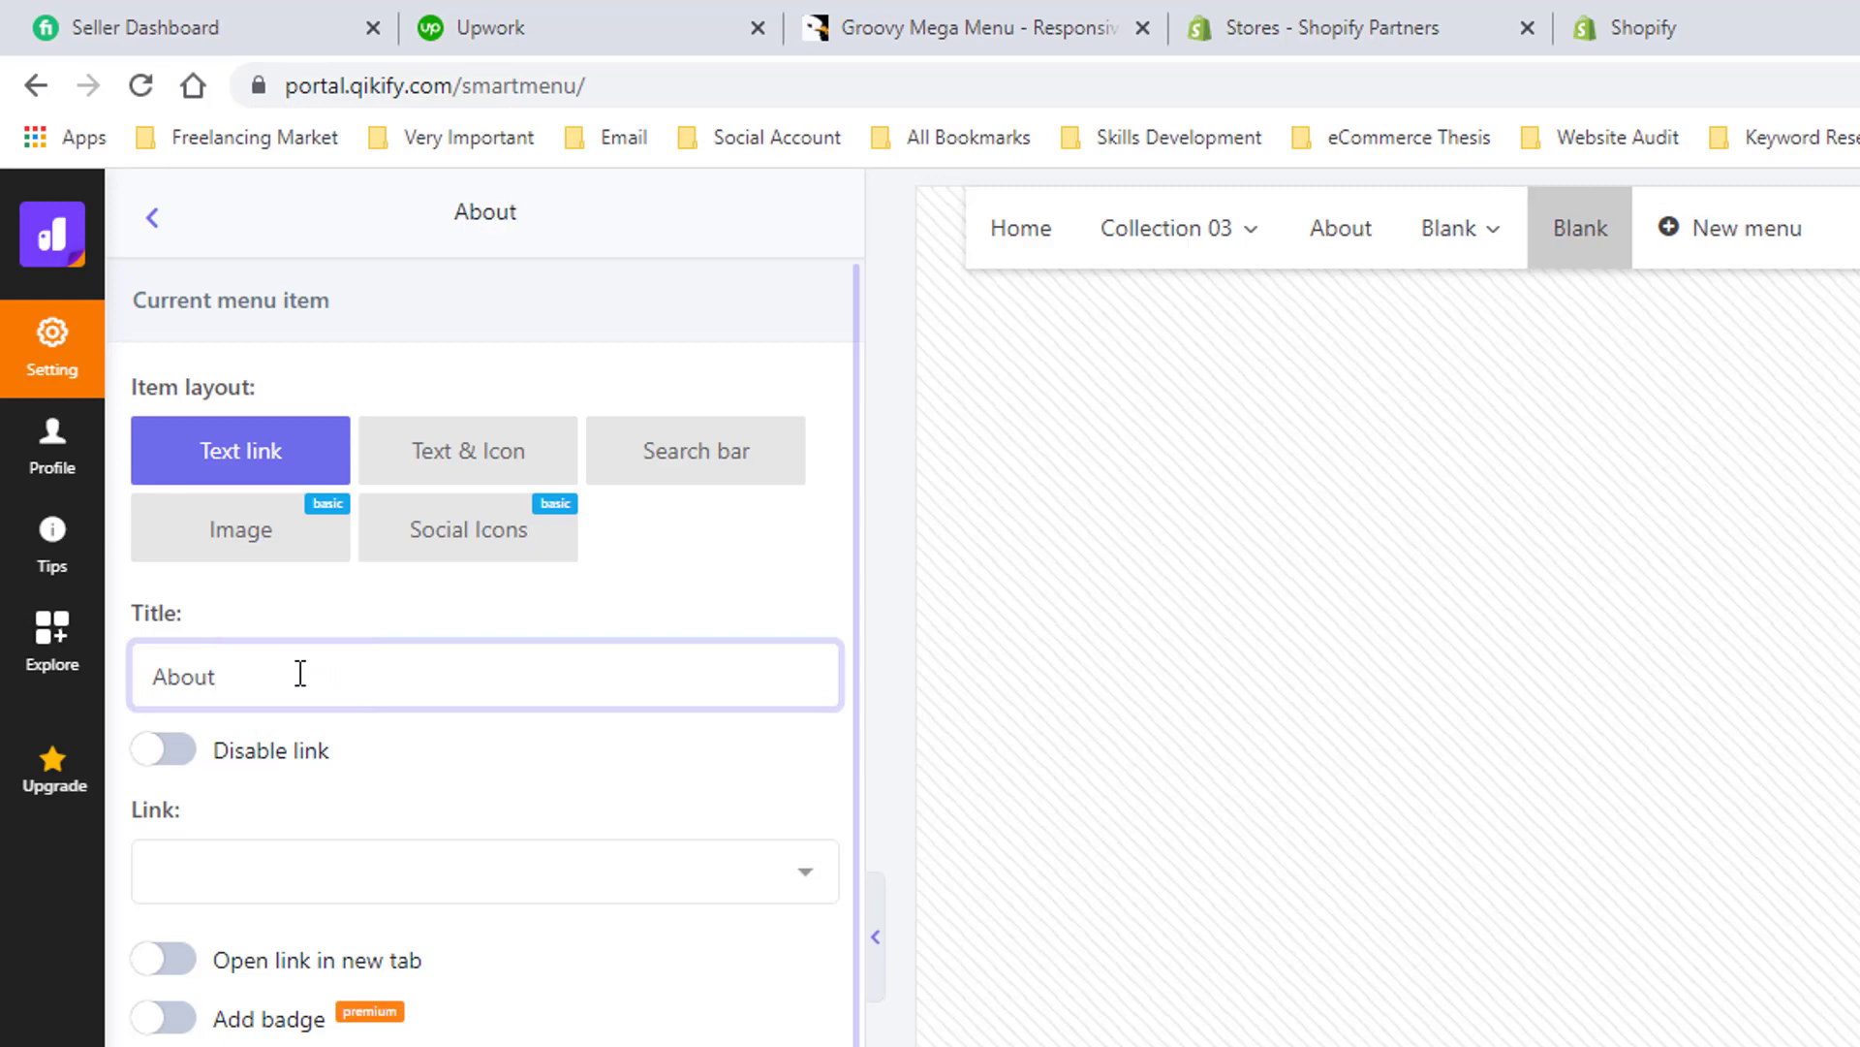
- Select the Blank dropdown menu item and change its title to News
left_click(1495, 230)
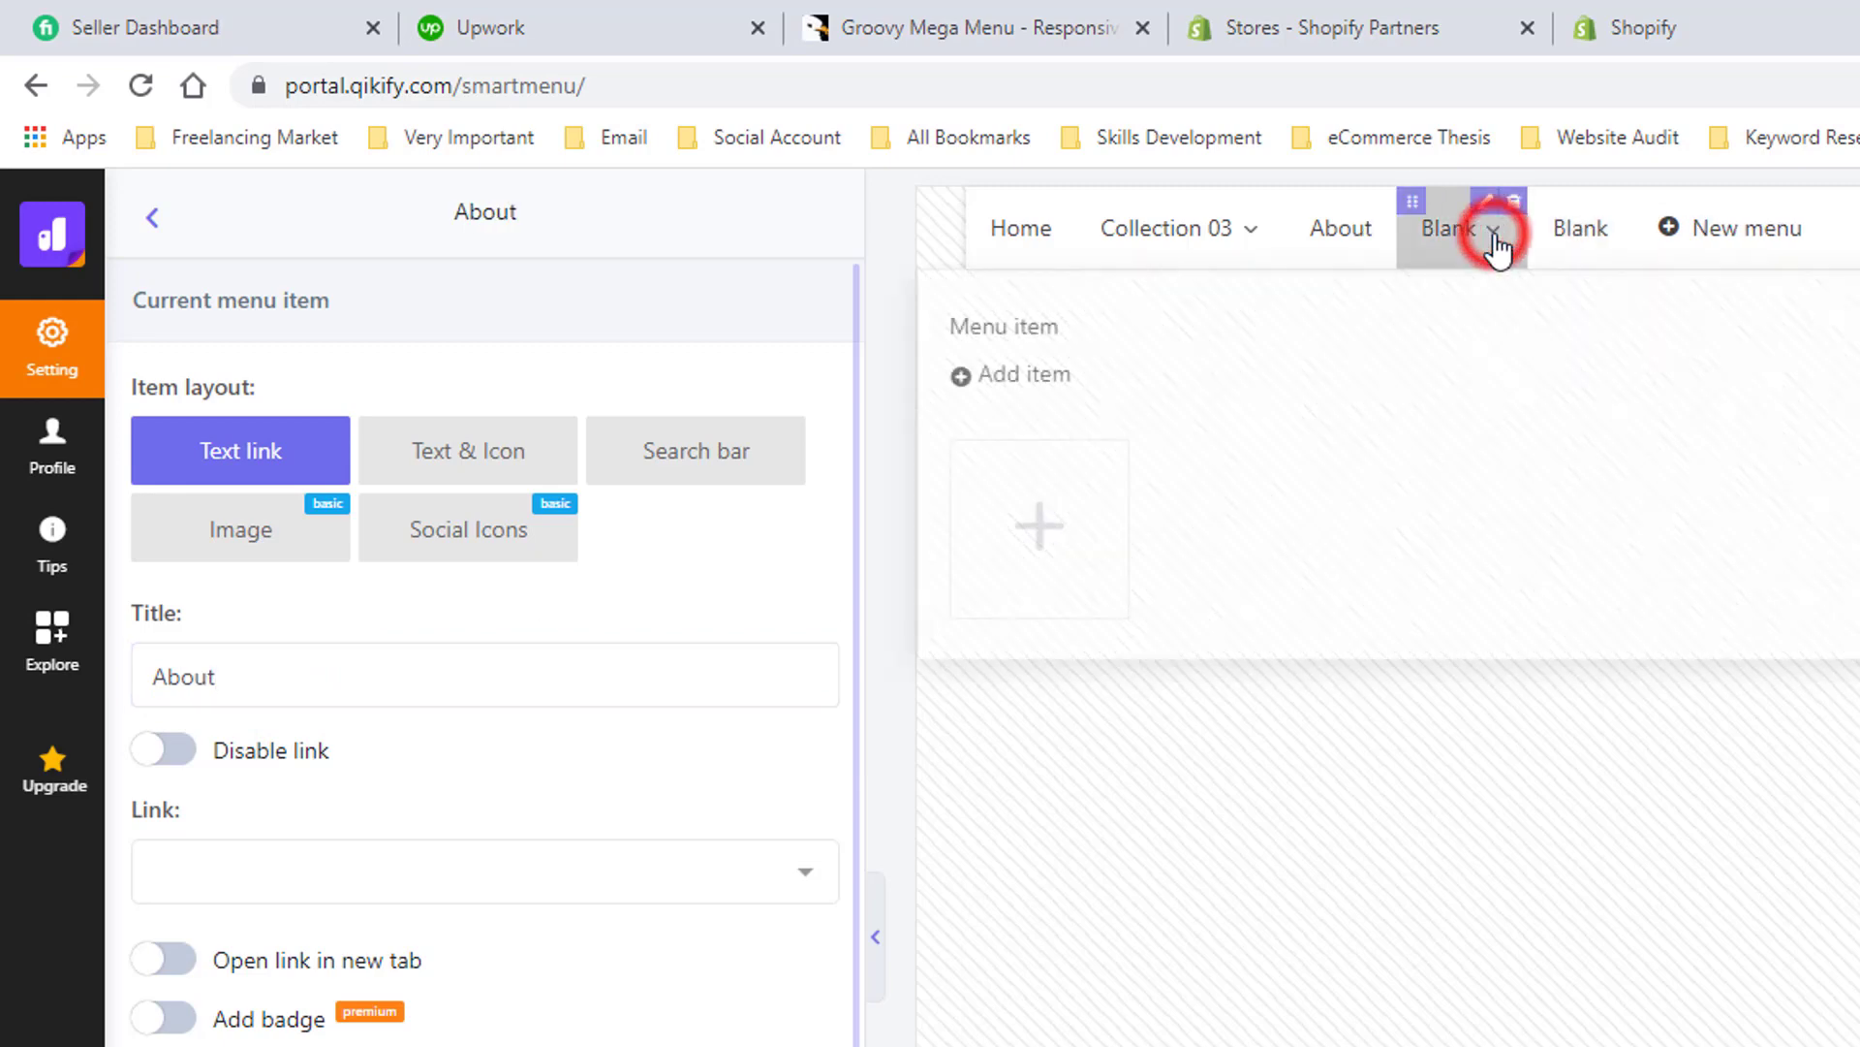
left_click(319, 688)
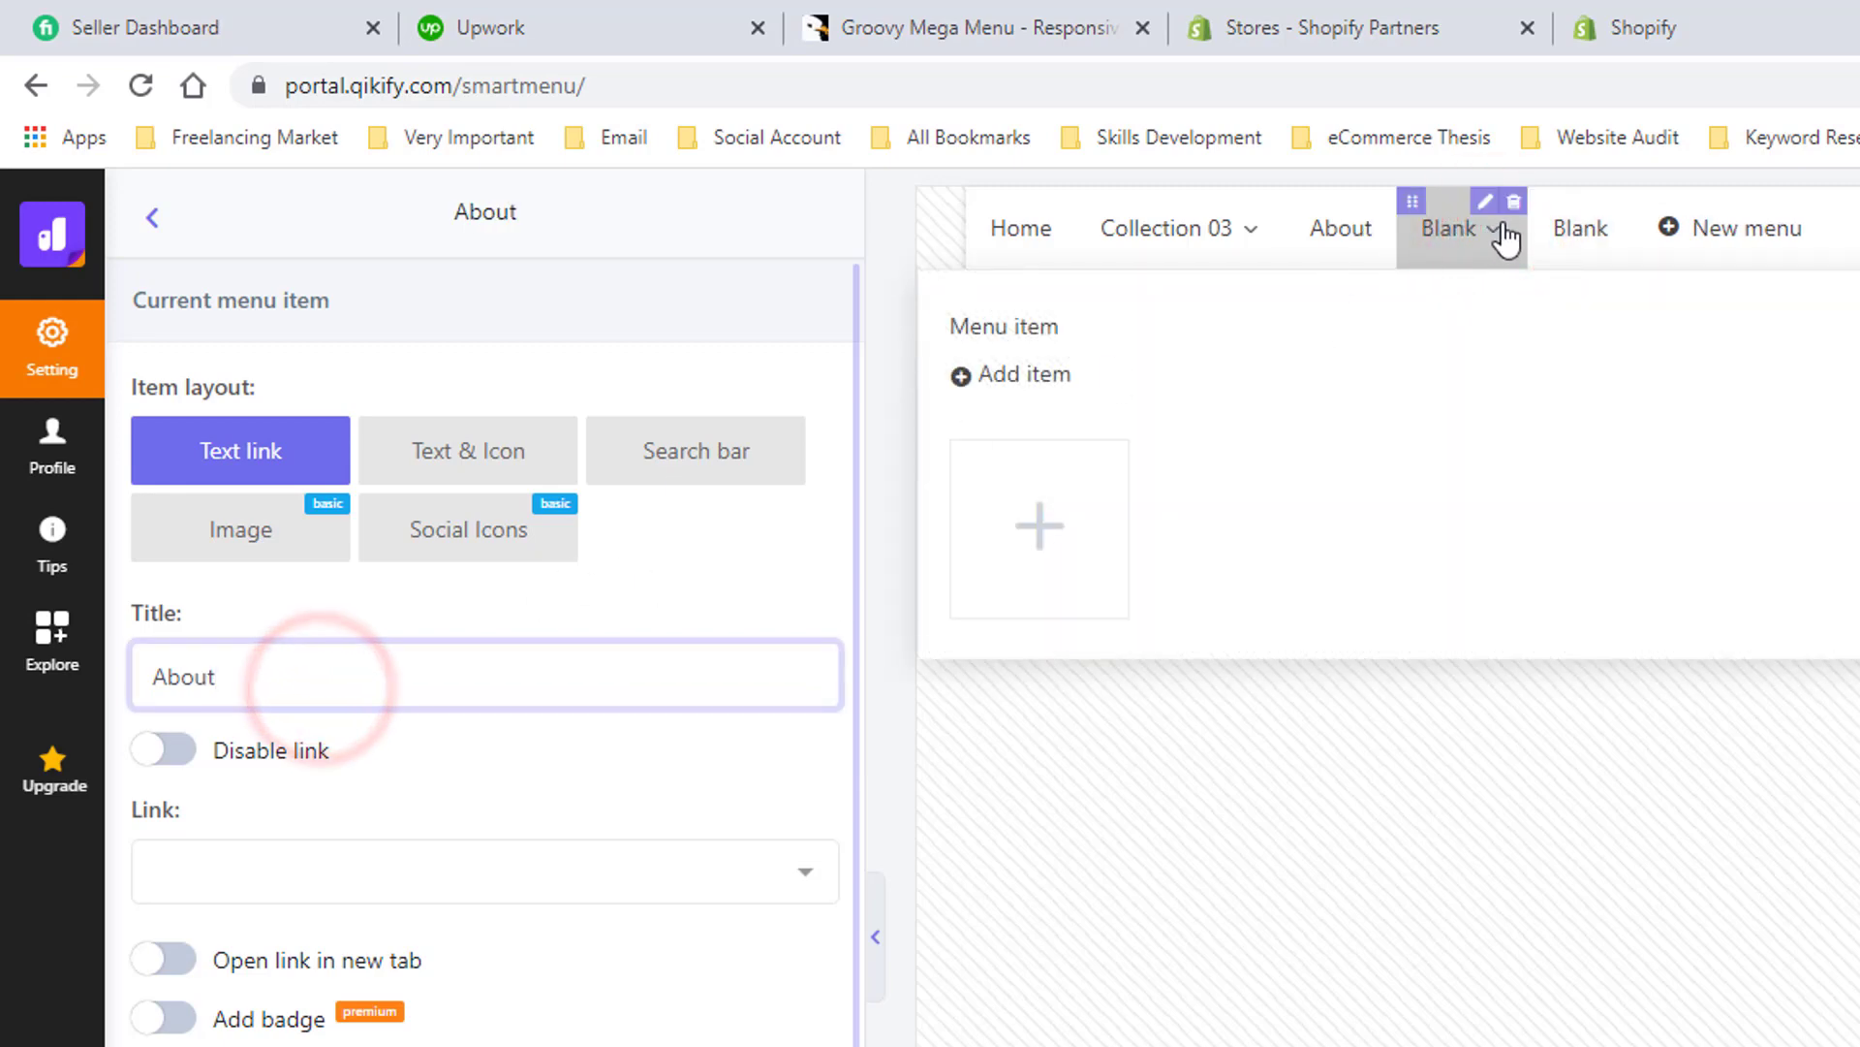
key("ctrl+a")
type("News")
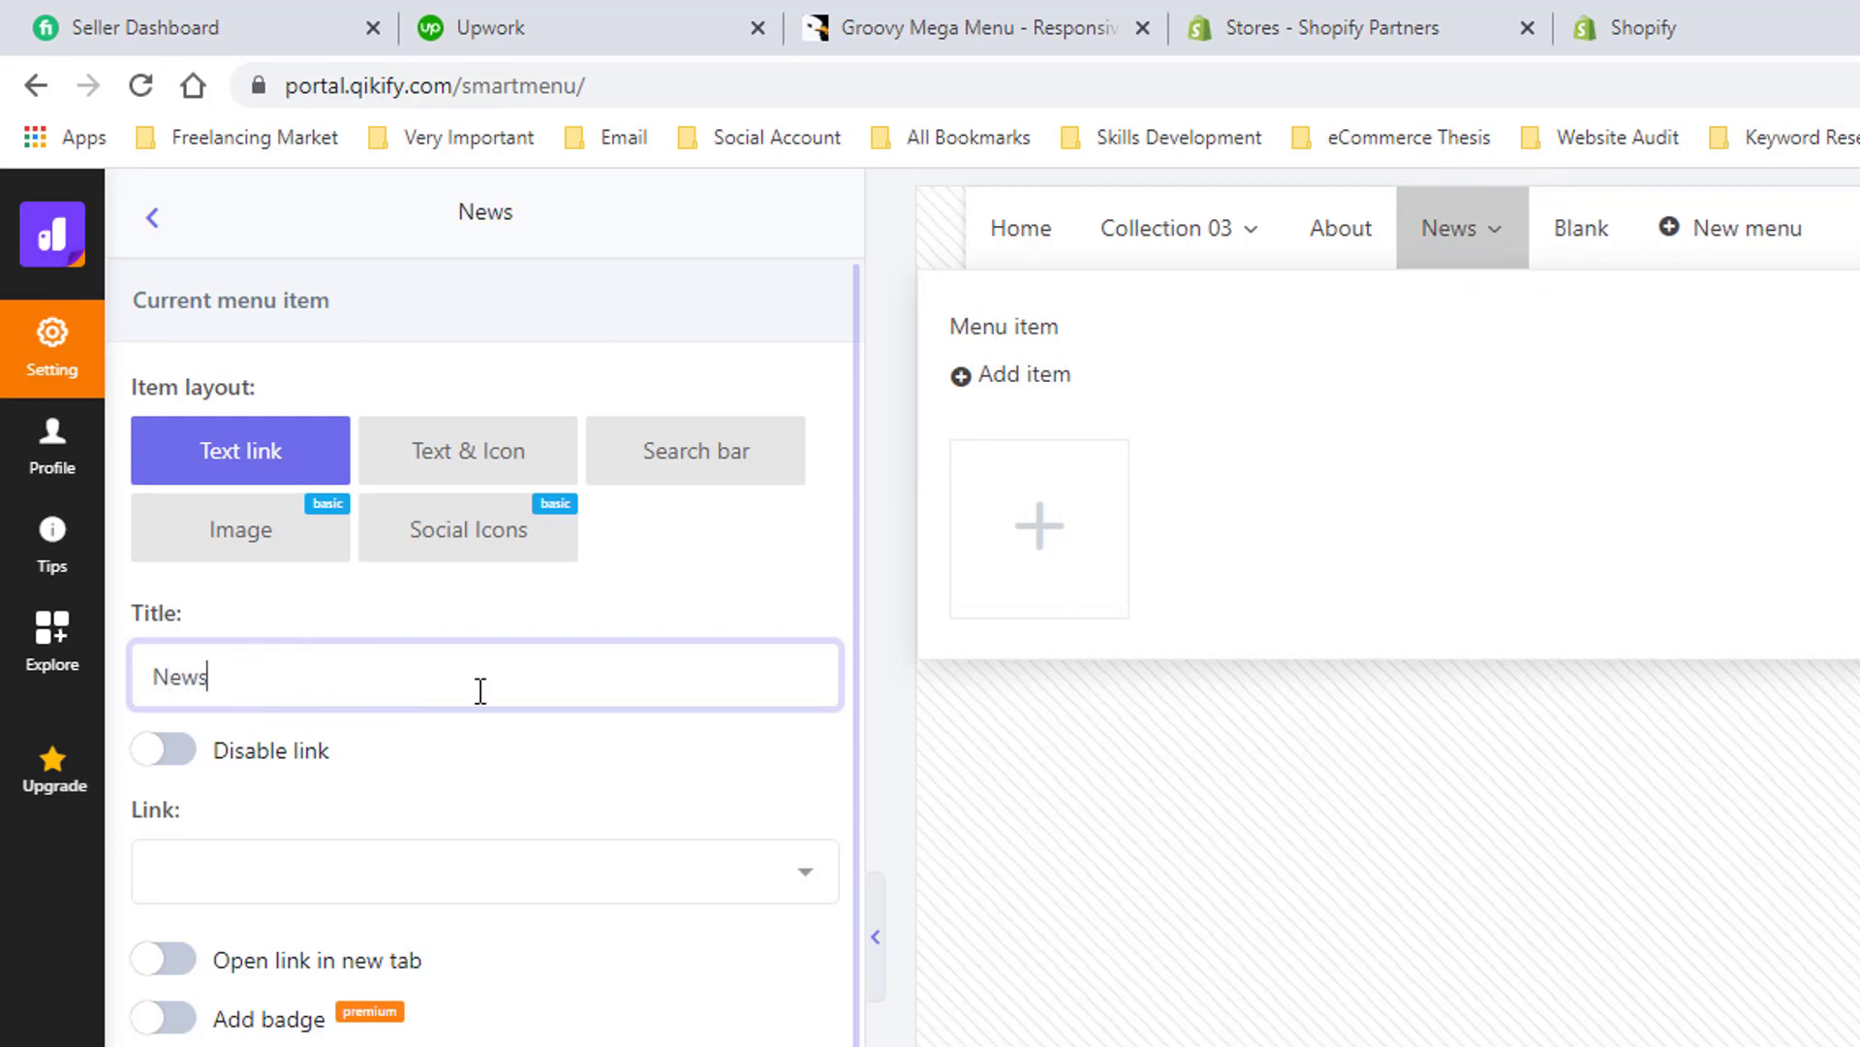
- Rename the last Blank menu item to Contact and save the menu
left_click(1589, 225)
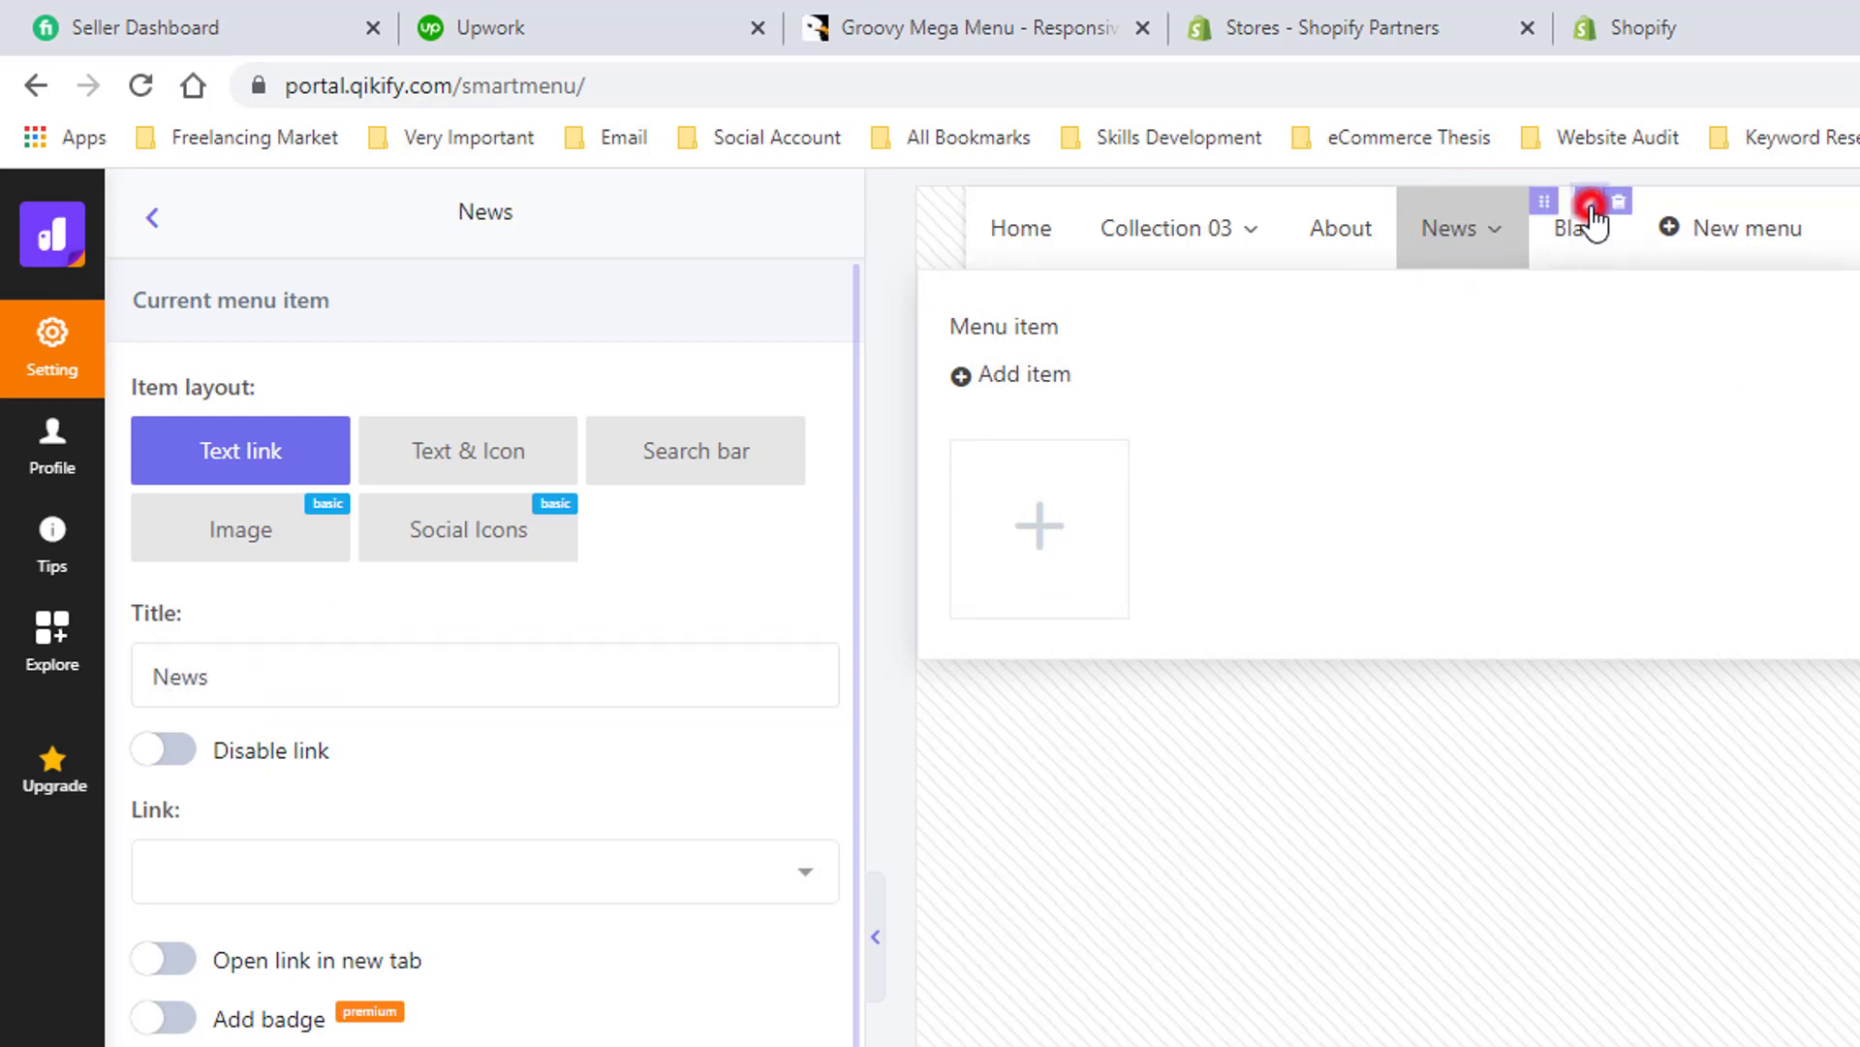
left_click(372, 689)
key("ctrl+a")
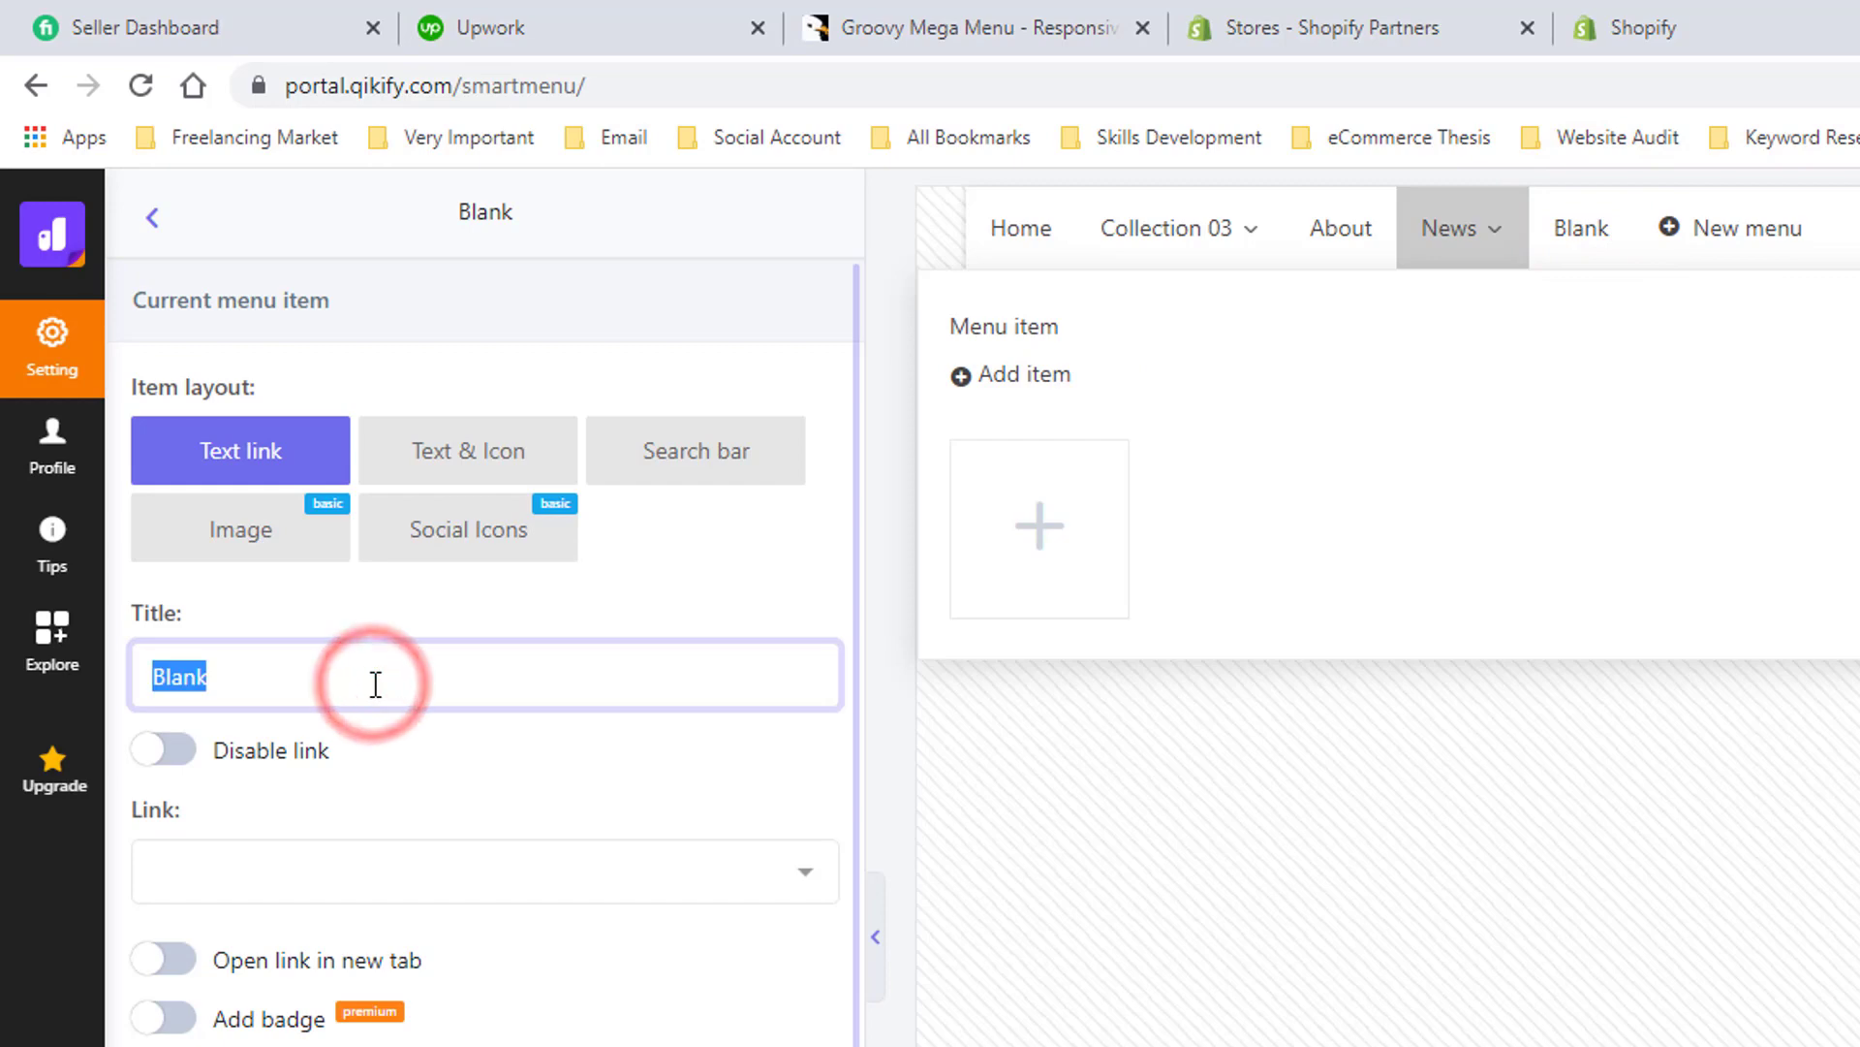
type("Cona")
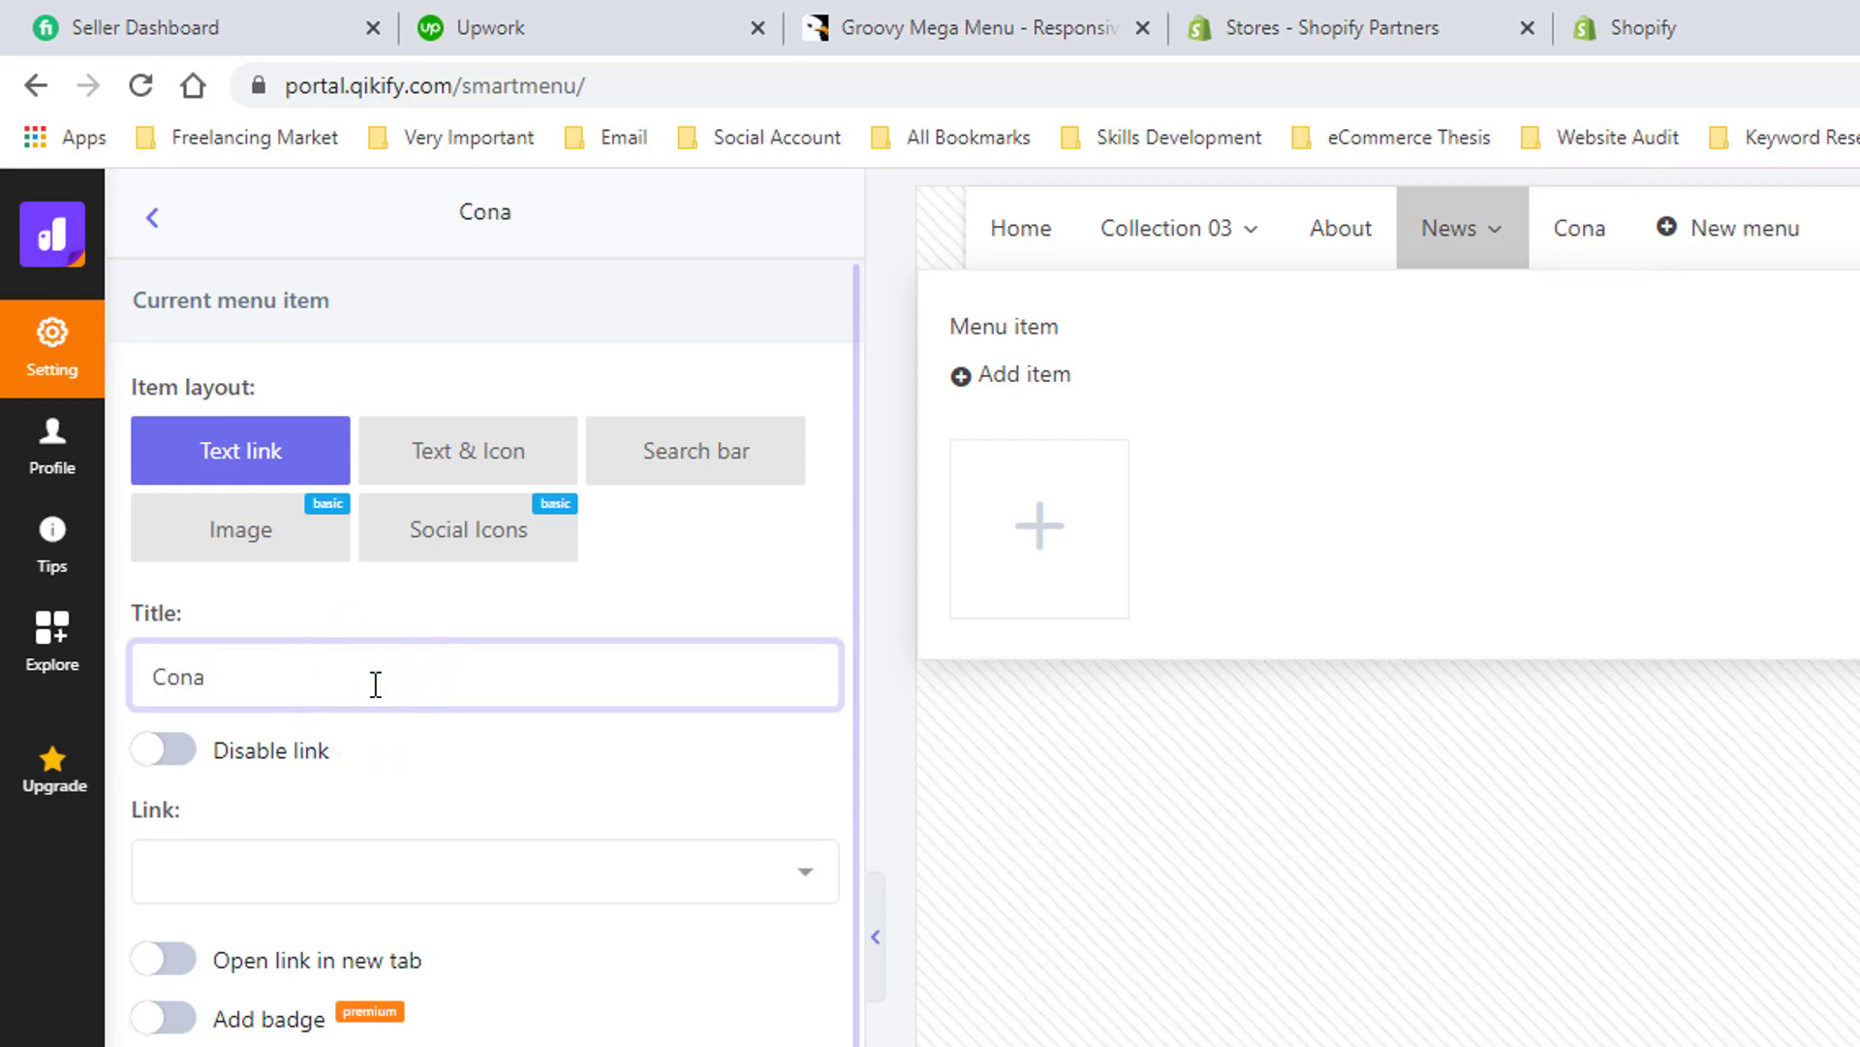
key("BackSpace")
type("tact")
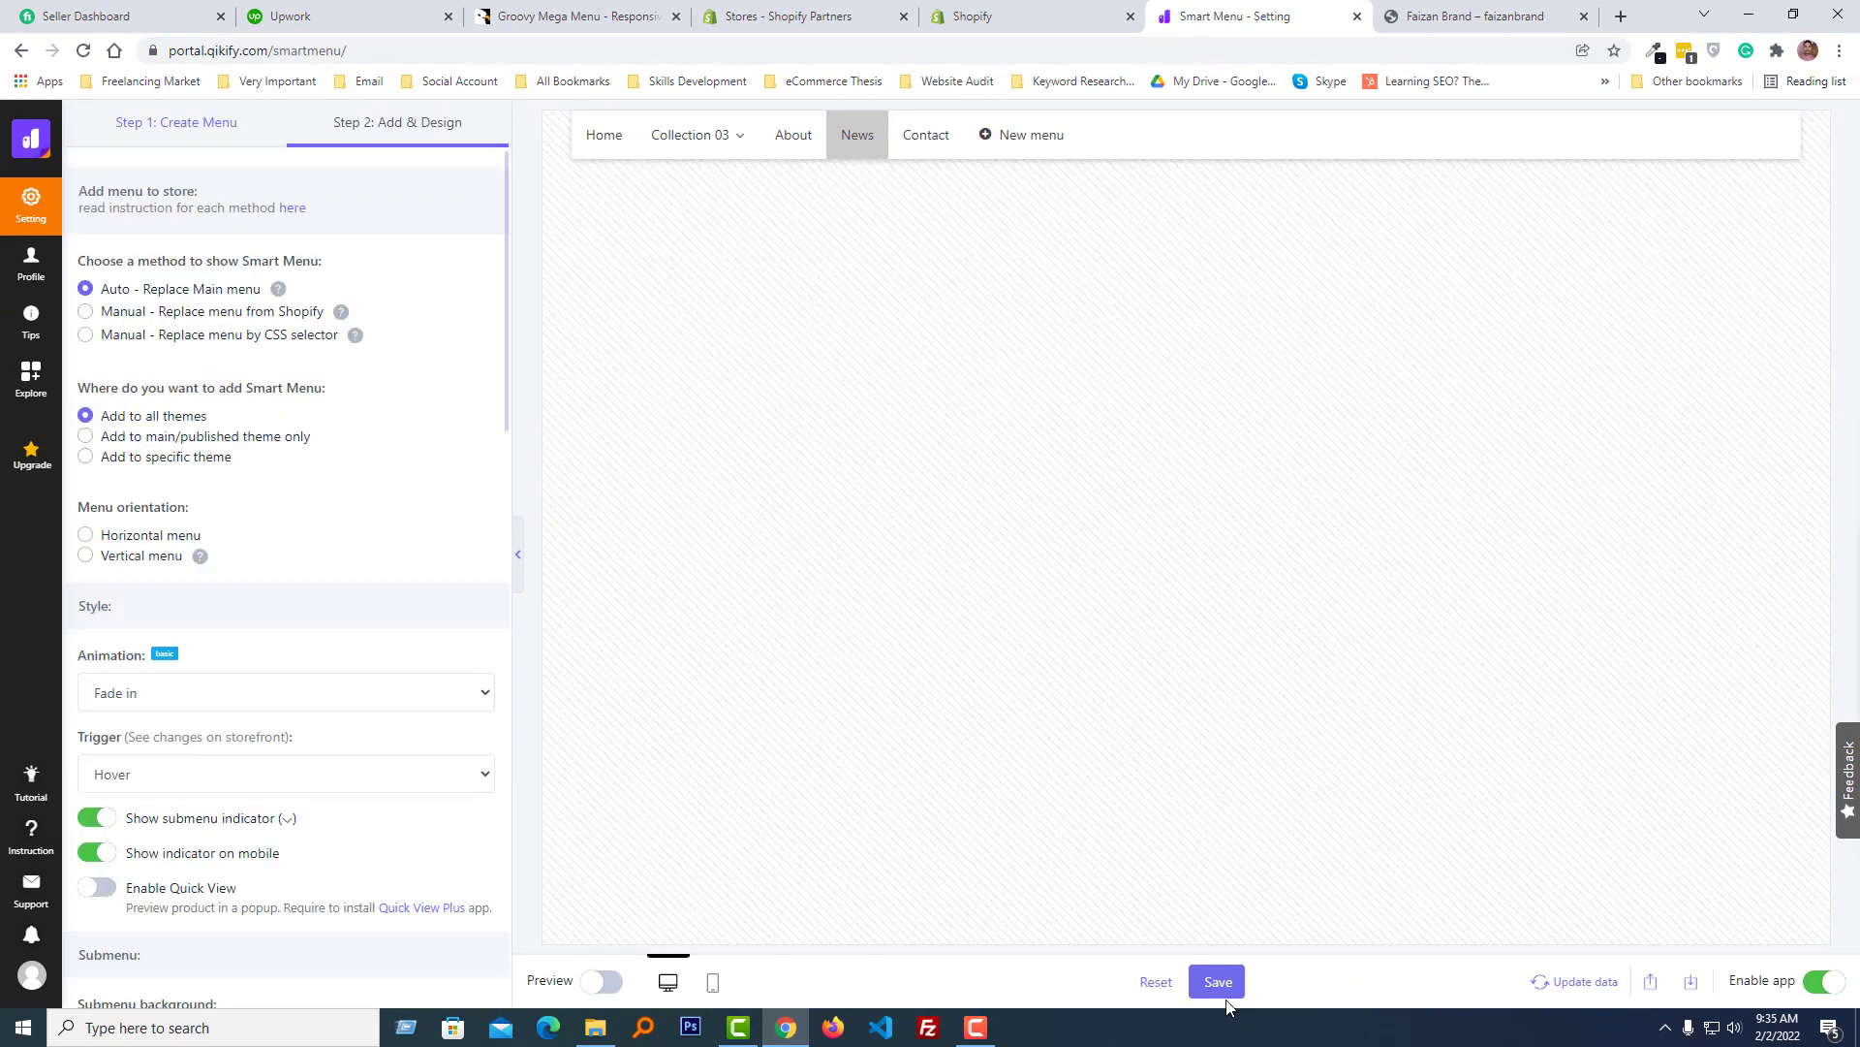
left_click(1224, 990)
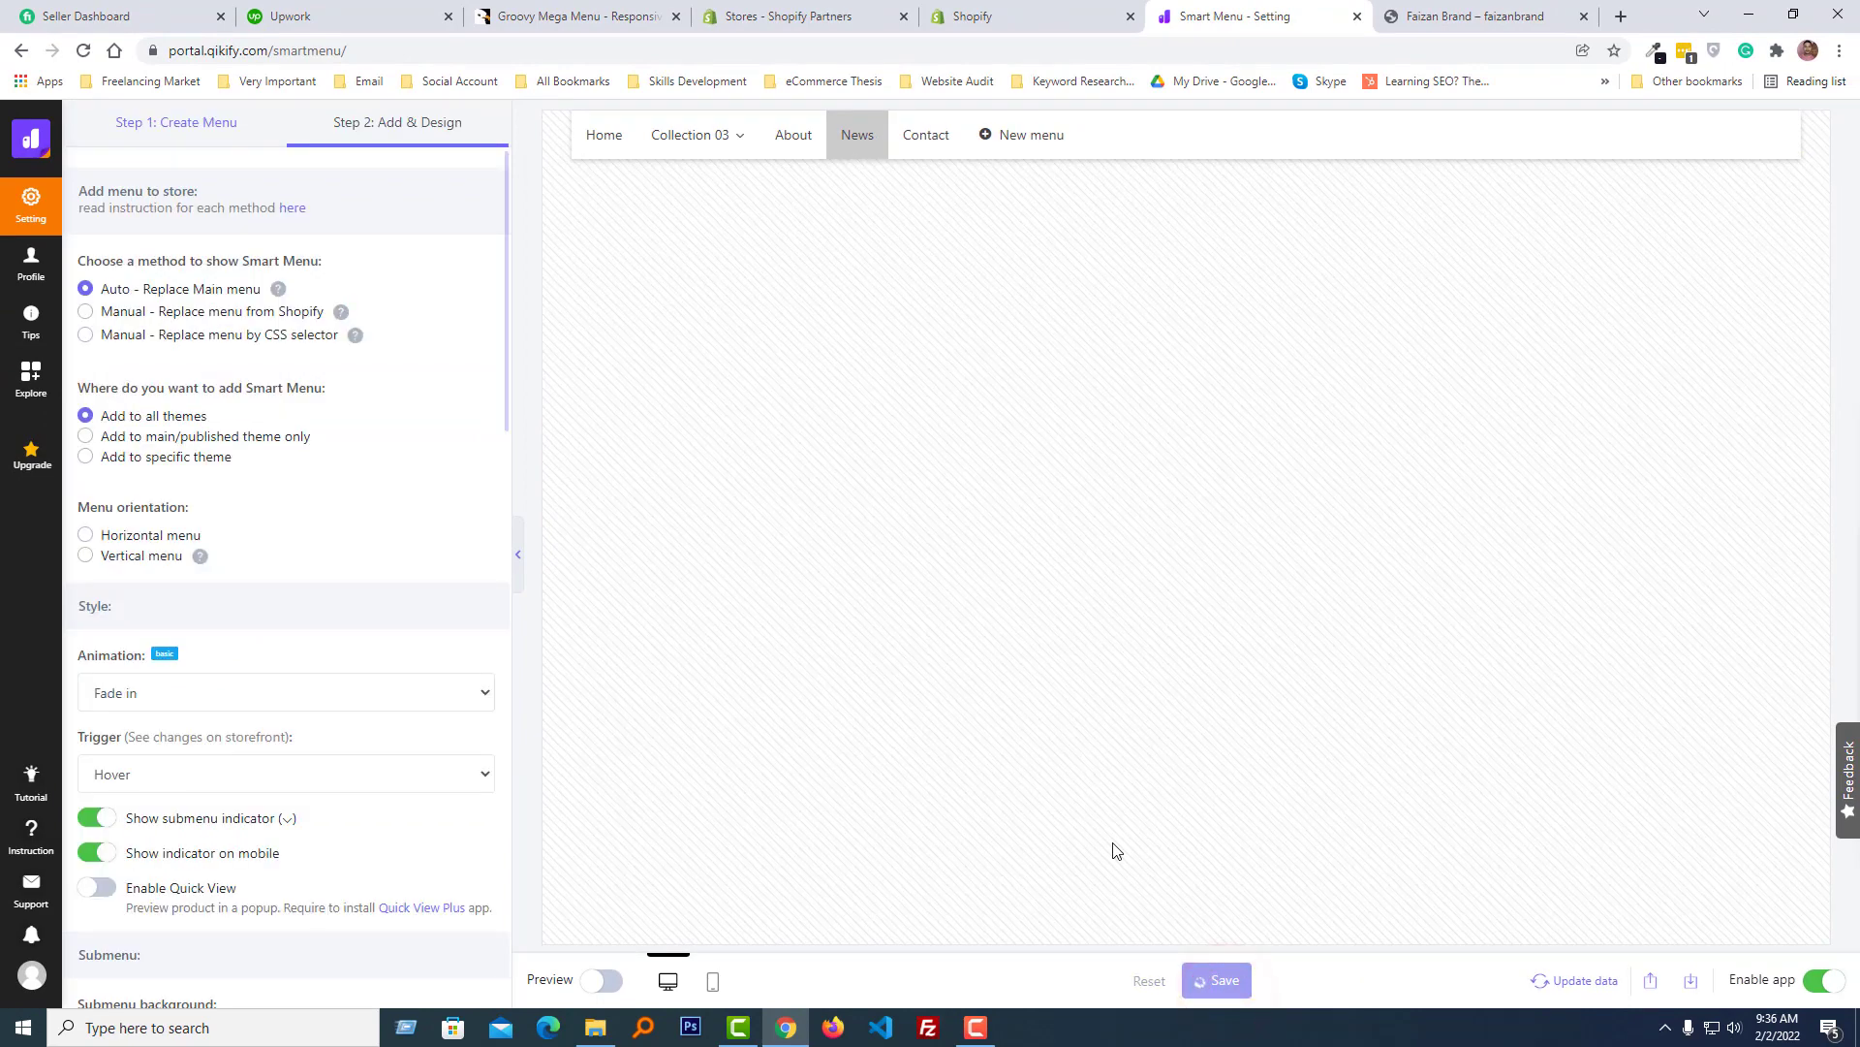
- Switch to the storefront tab, reload the home page and hover over Collection 03 to check its mega menu
left_click(804, 14)
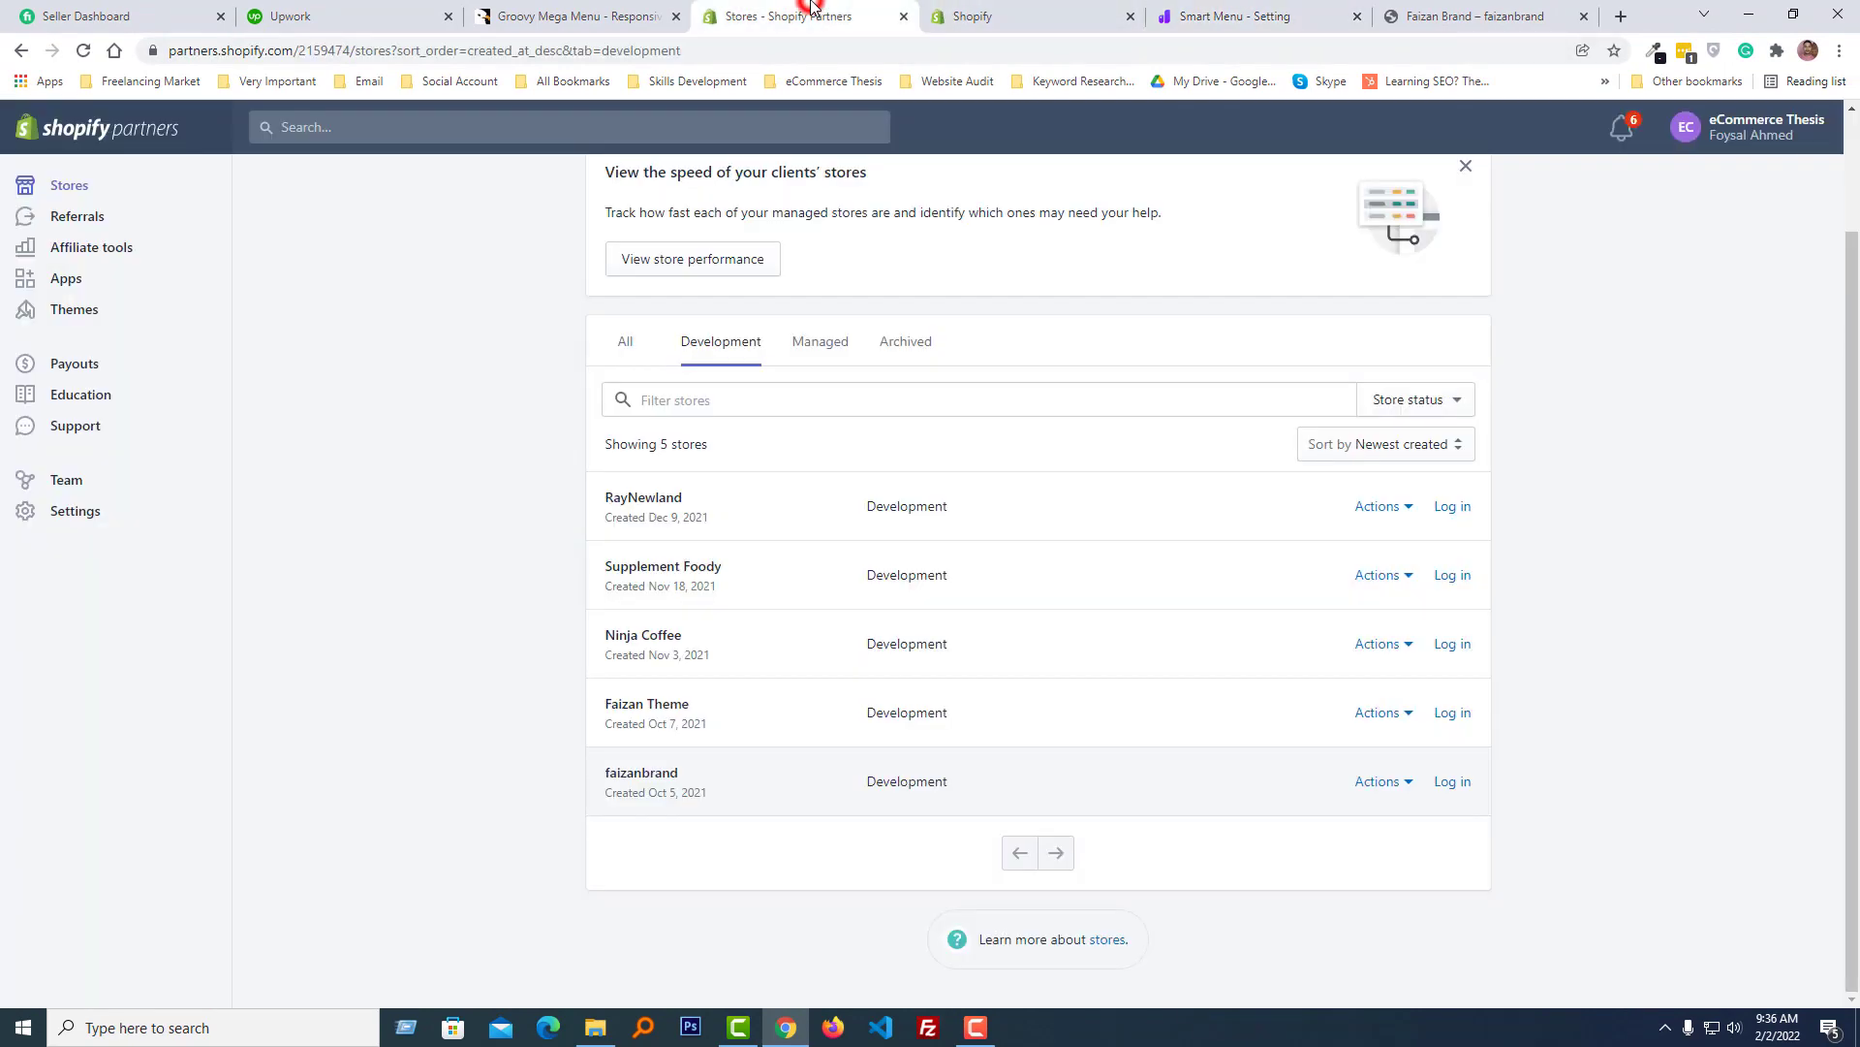
left_click(972, 12)
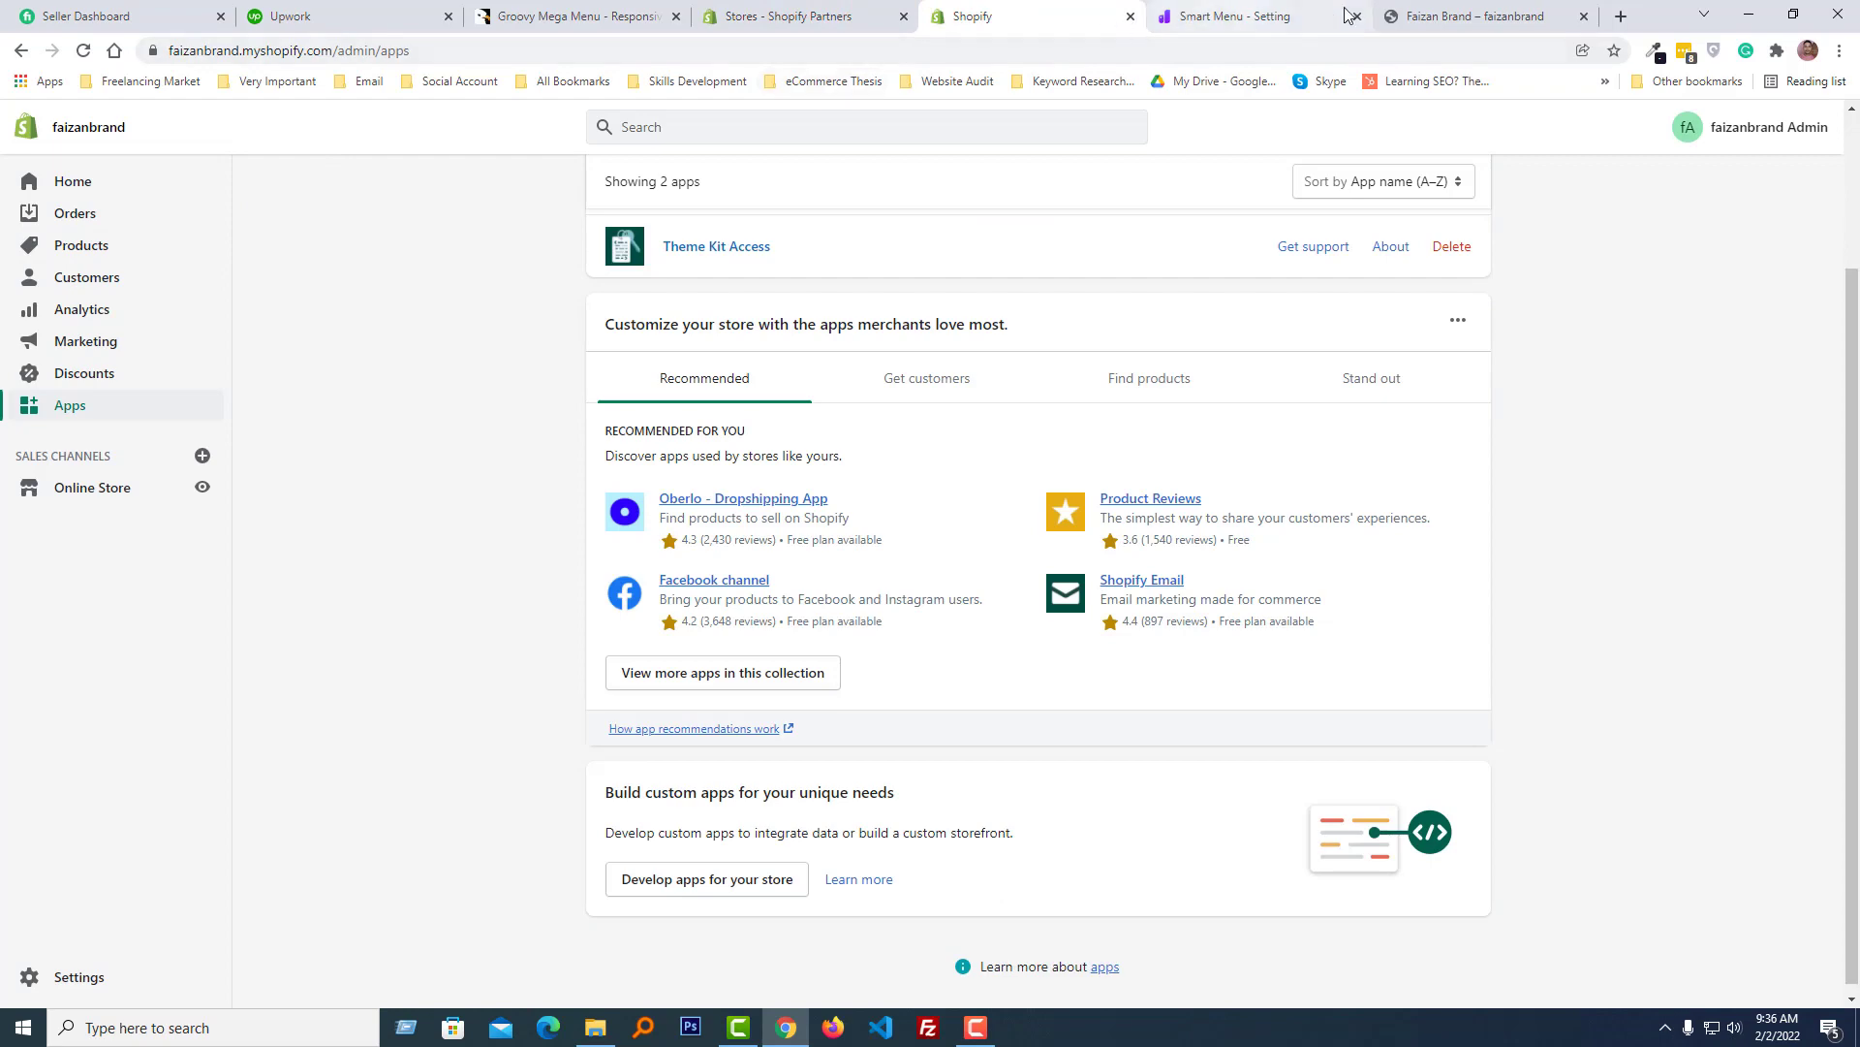
left_click(1472, 13)
left_click(107, 164)
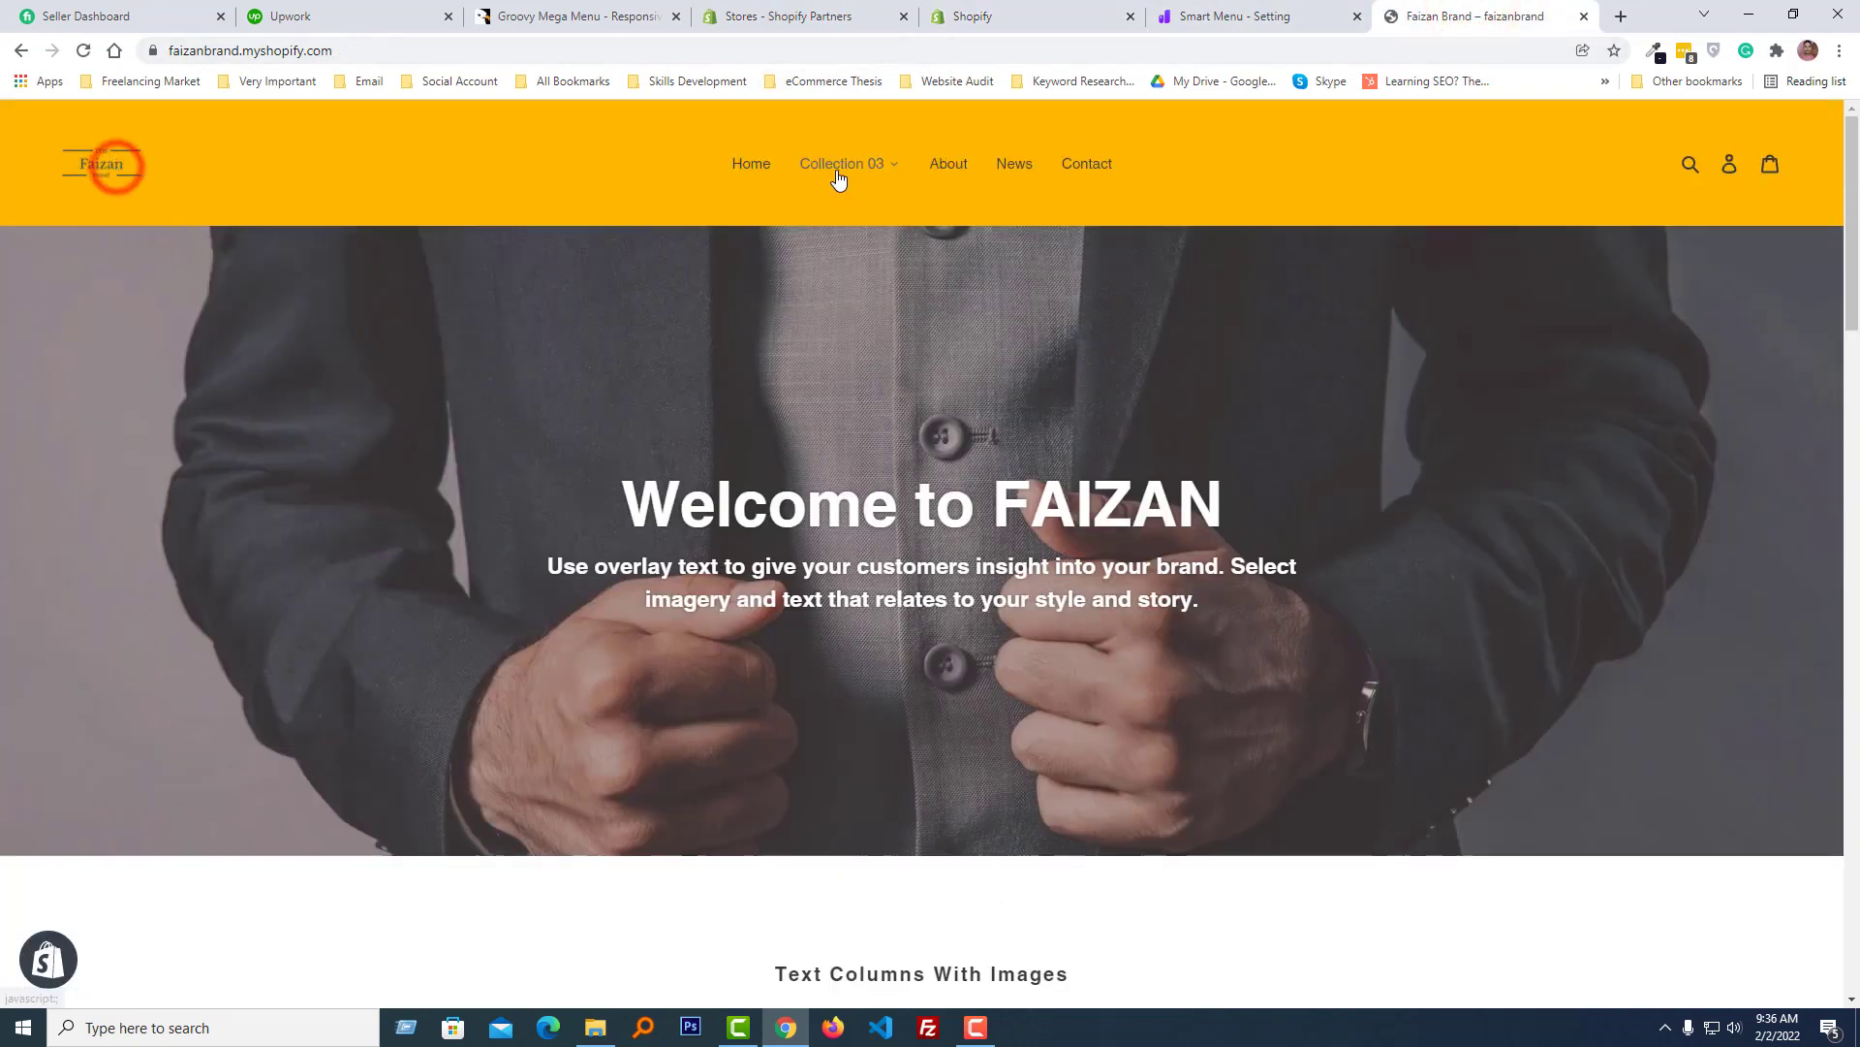
mouse_move(894, 174)
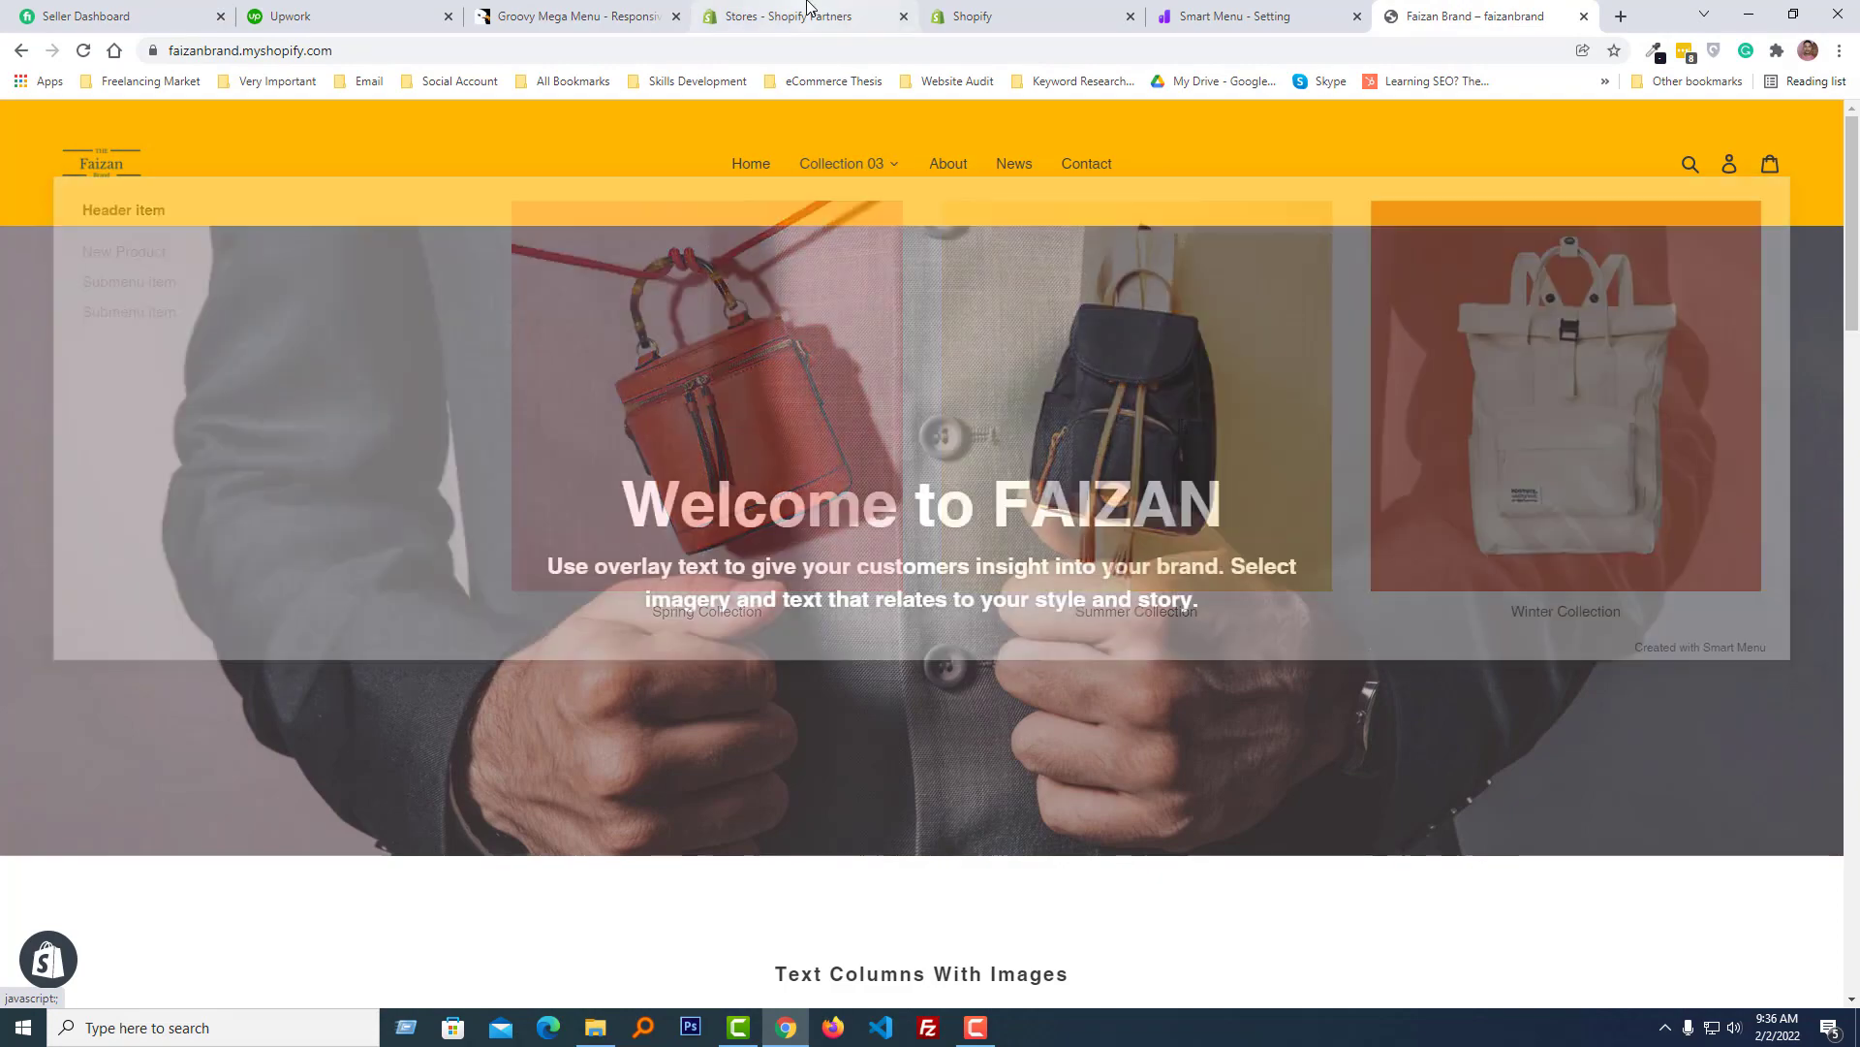
- Return to the Smart Menu editor, rename Collection 03 to Collection and save the menu
left_click(789, 15)
left_click(1248, 17)
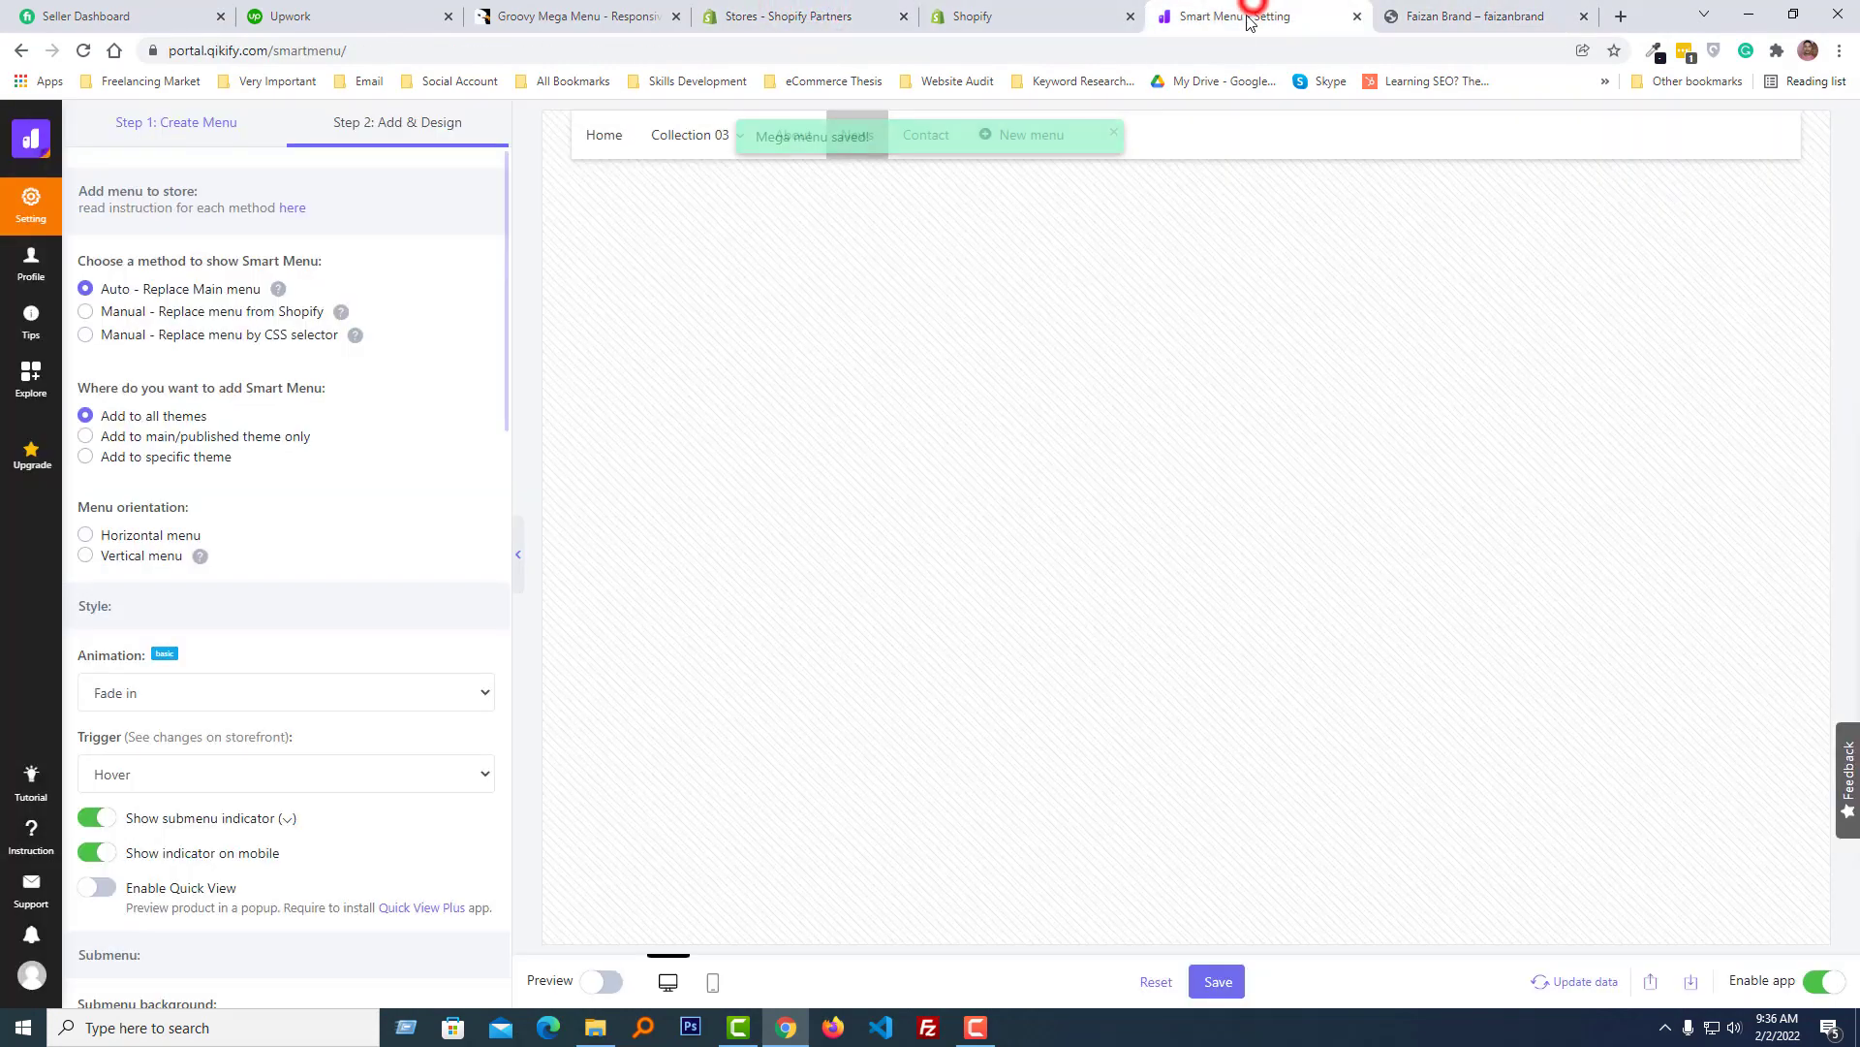
mouse_move(739, 153)
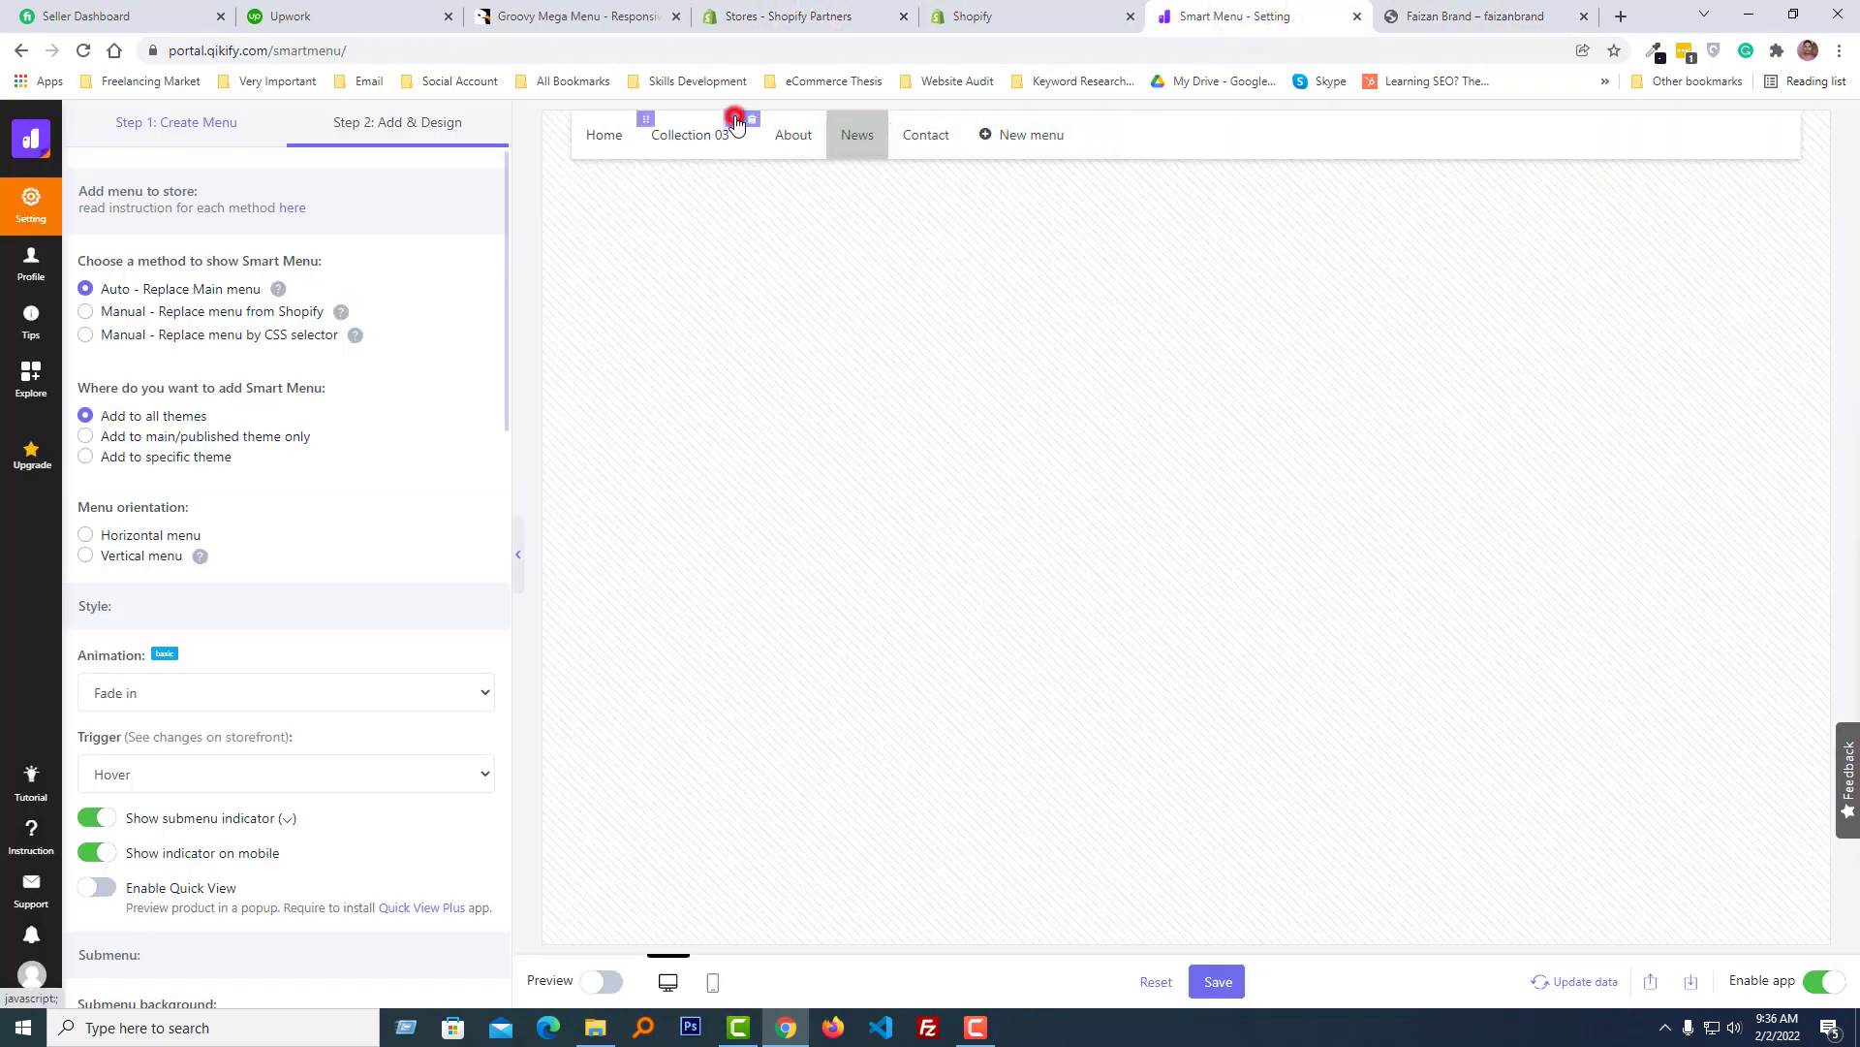
left_click(736, 120)
left_click(196, 404)
key("BackSpace")
key("BackSpace")
key("BackSpace")
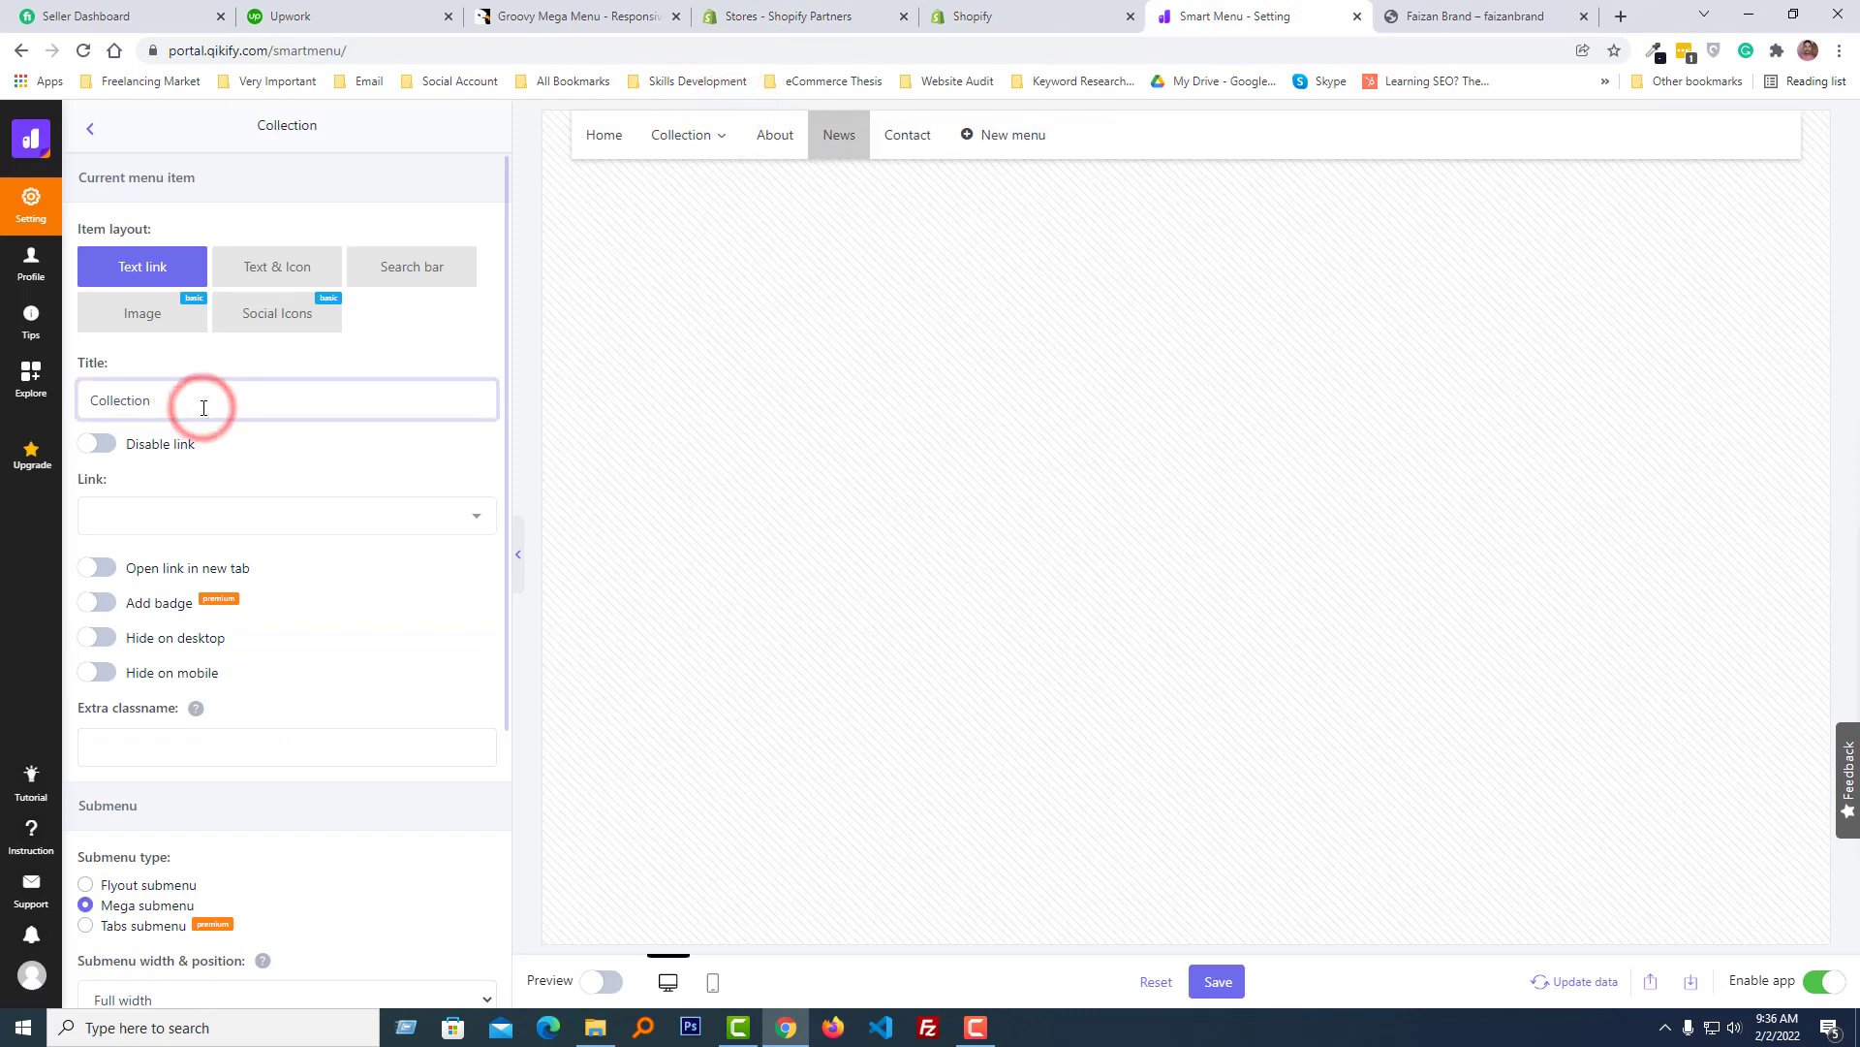
left_click(1204, 993)
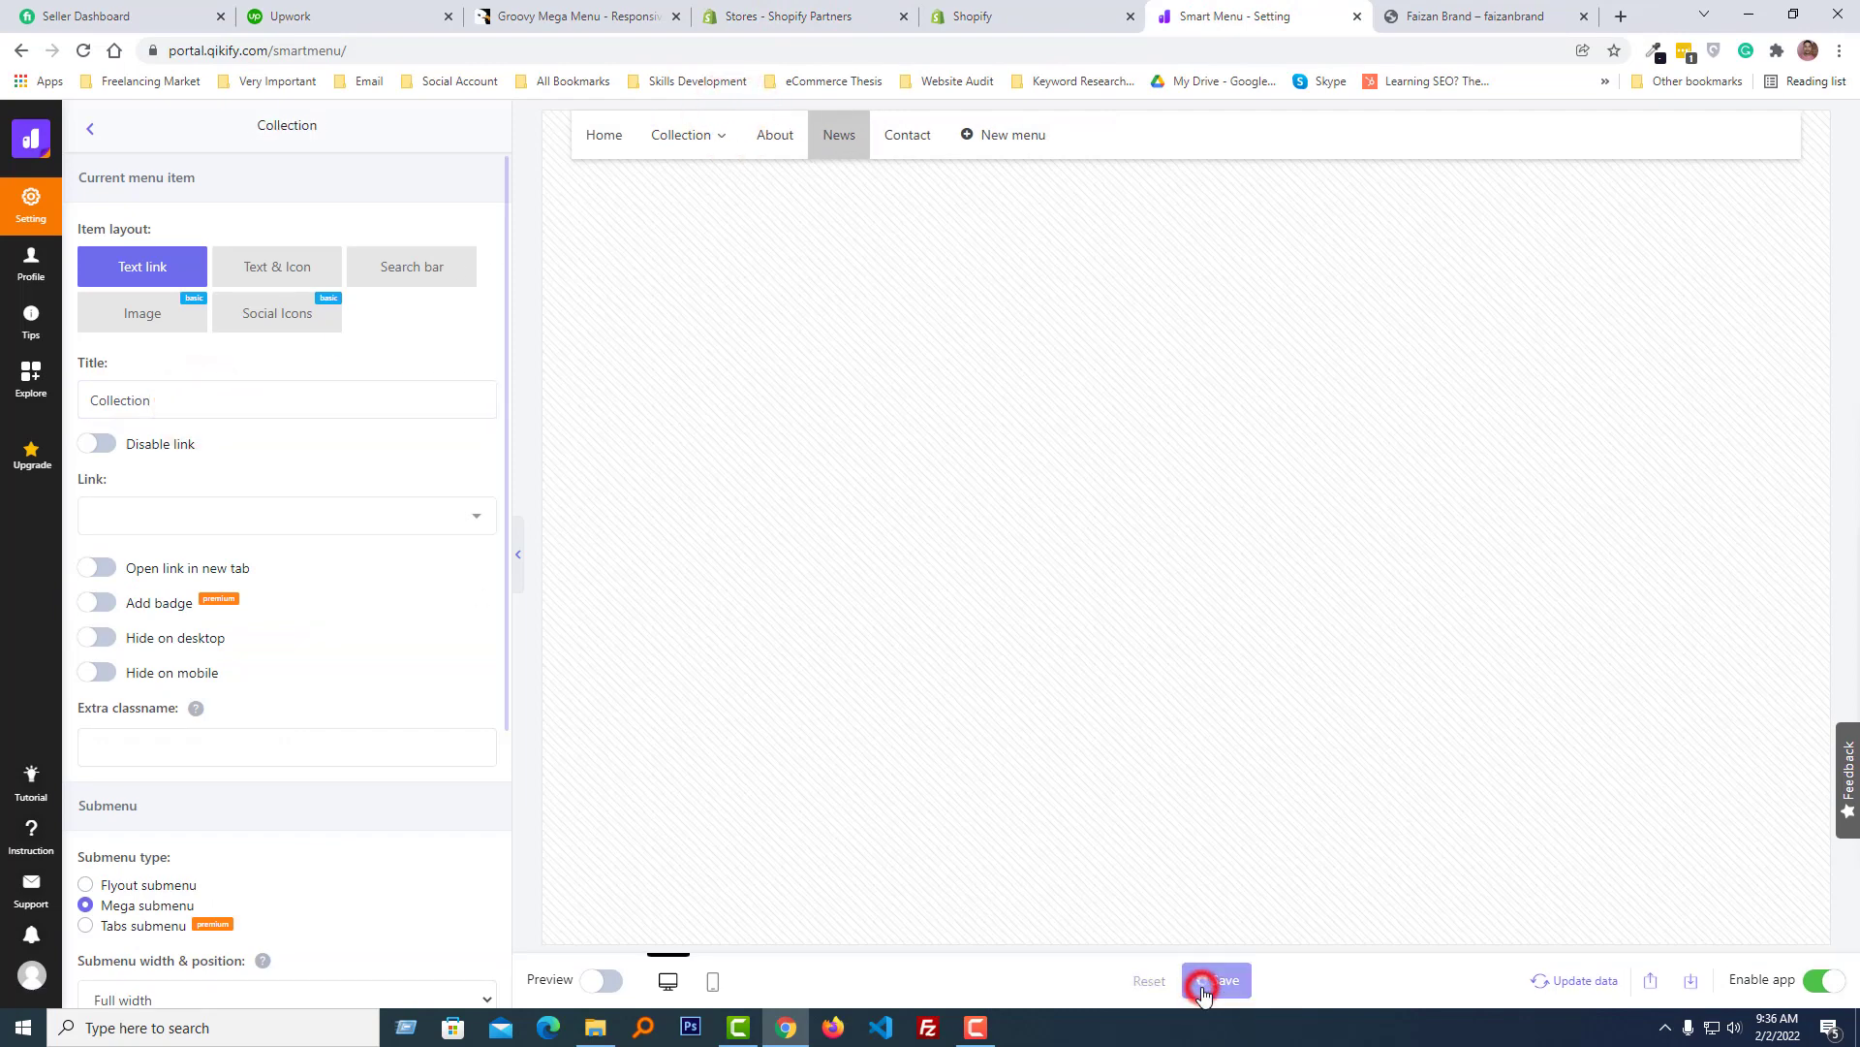
- Switch to the storefront tab and check the updated menu bar on the home page
left_click(1455, 8)
mouse_move(877, 172)
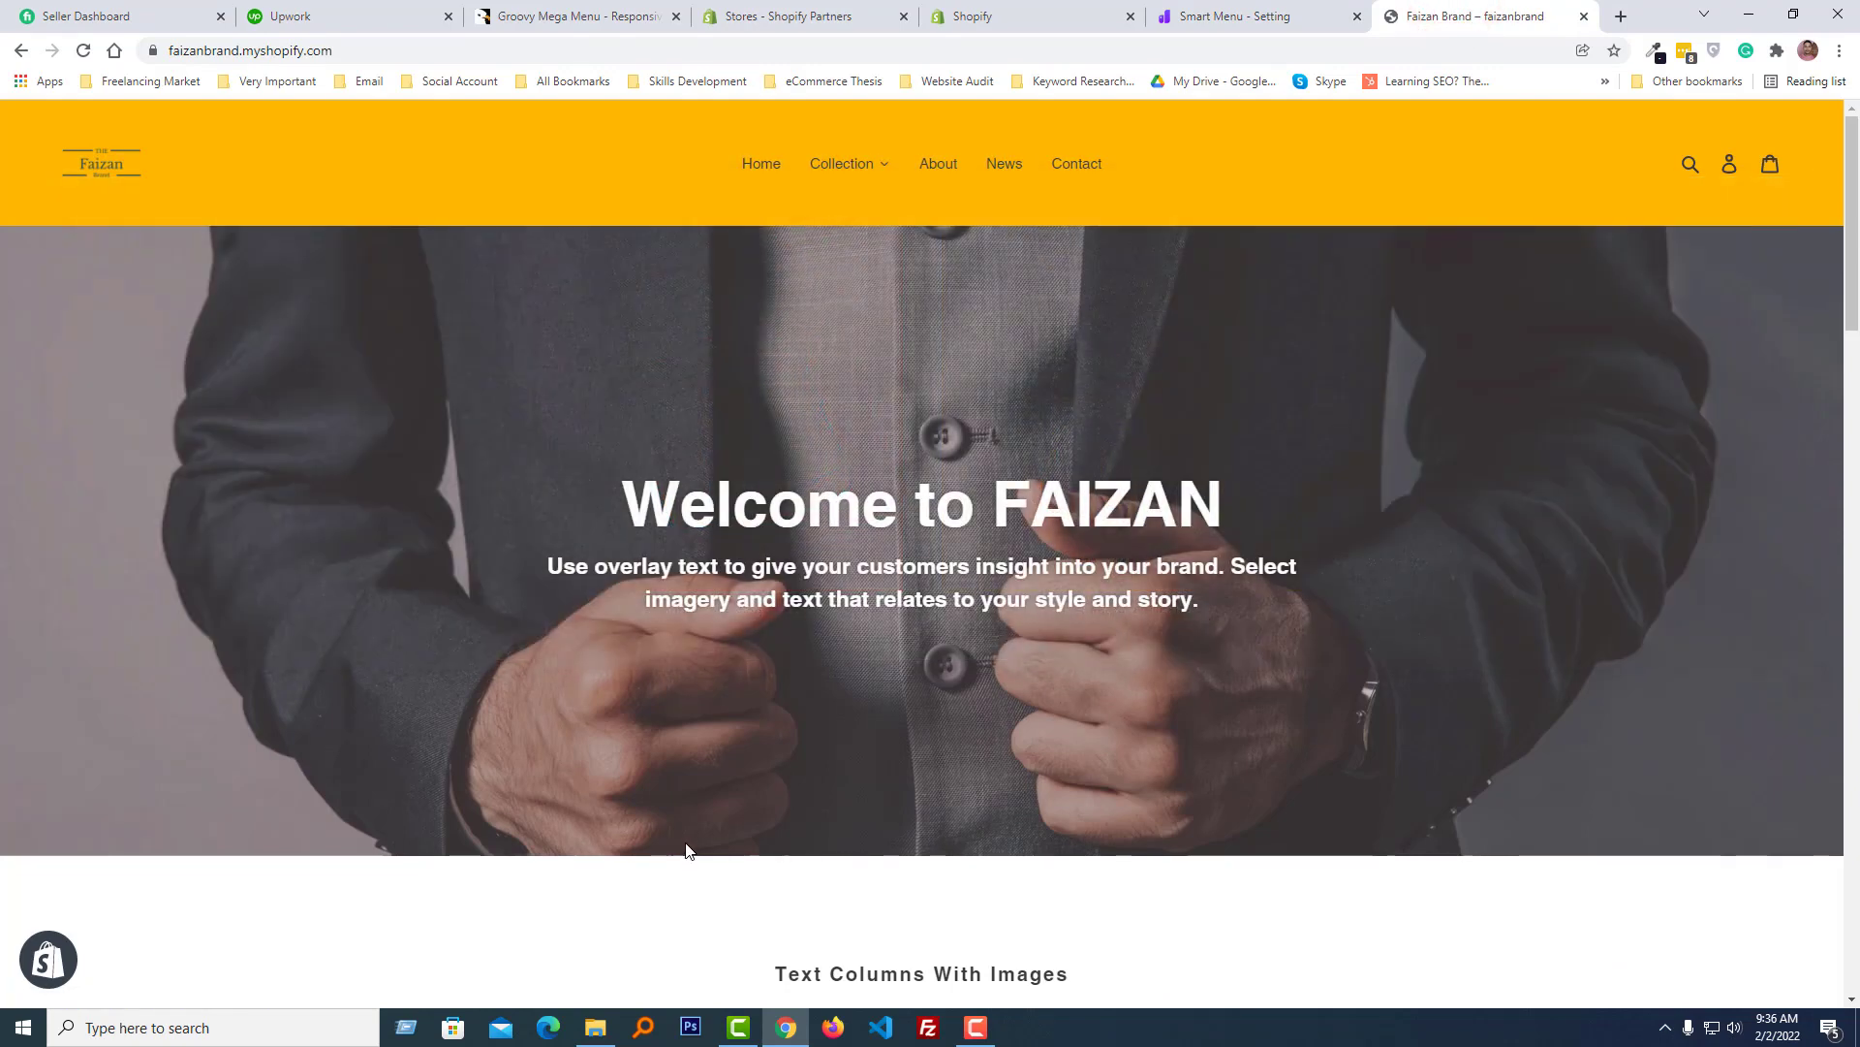
scroll(711, 748, "down", 5)
scroll(711, 740, "up", 5)
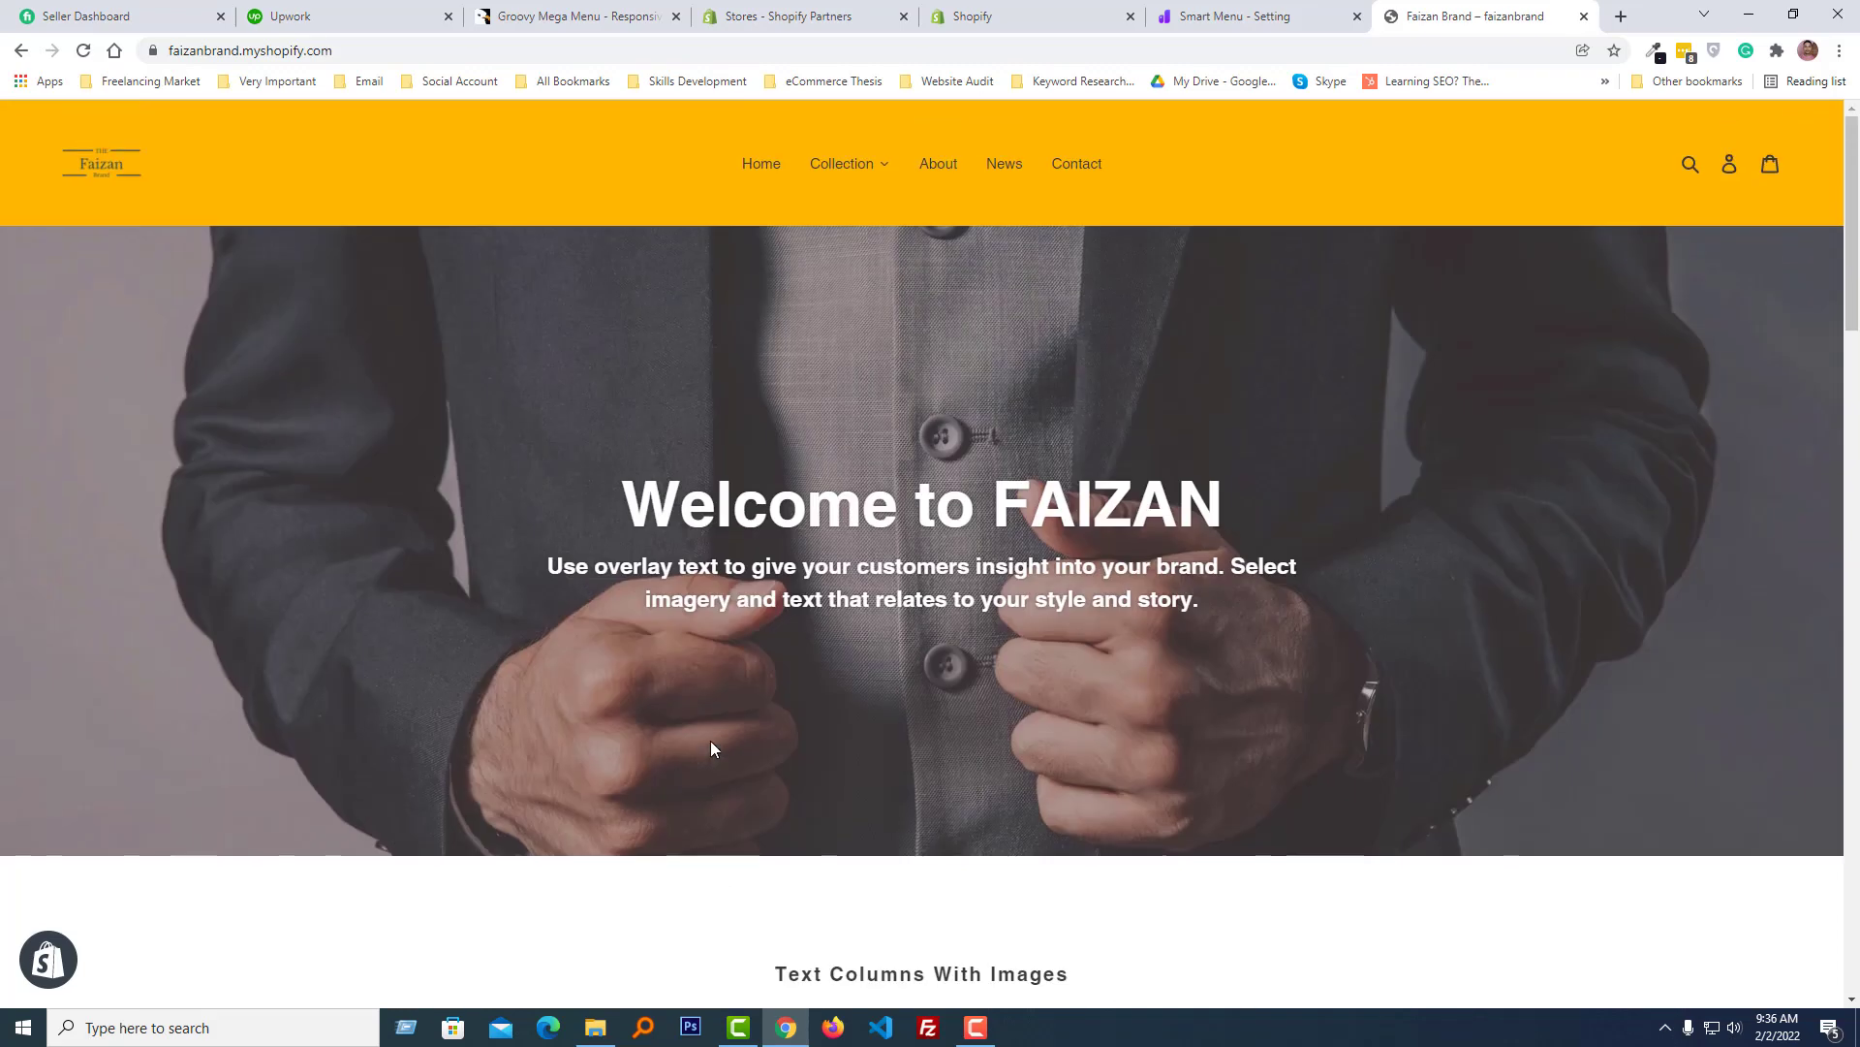